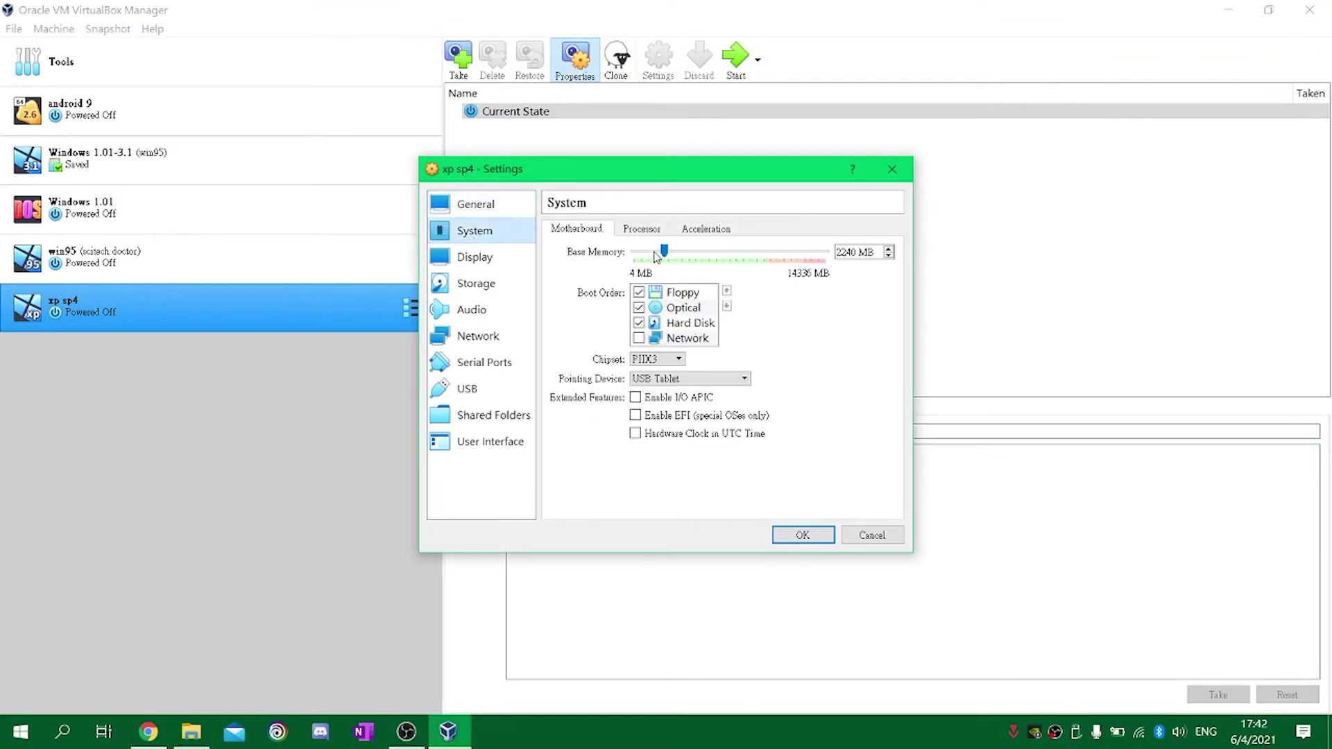
# Raise the xp sp4 machine's video memory to the 128 MB maximum and set its processor count to 4.
pyautogui.click(486, 254)
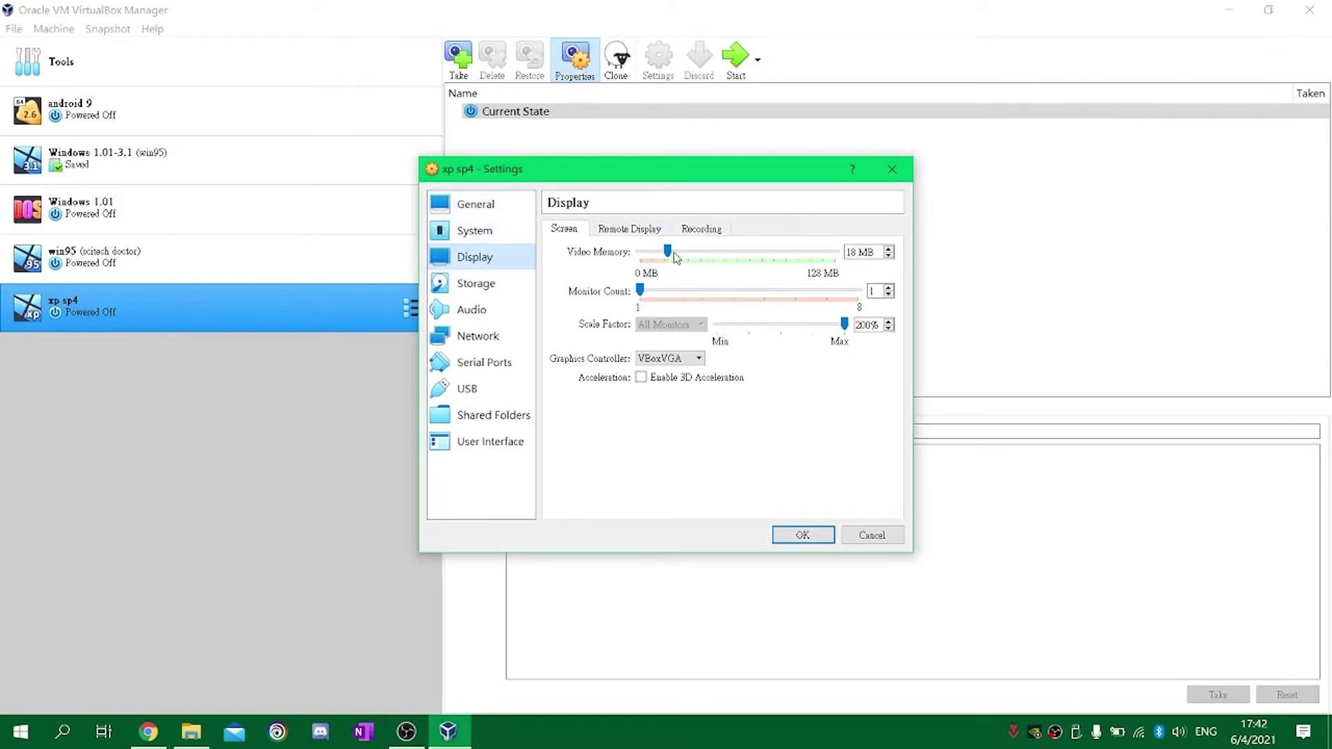
pyautogui.moveTo(674, 255); pyautogui.dragTo(855, 268)
pyautogui.click(475, 231)
pyautogui.click(644, 229)
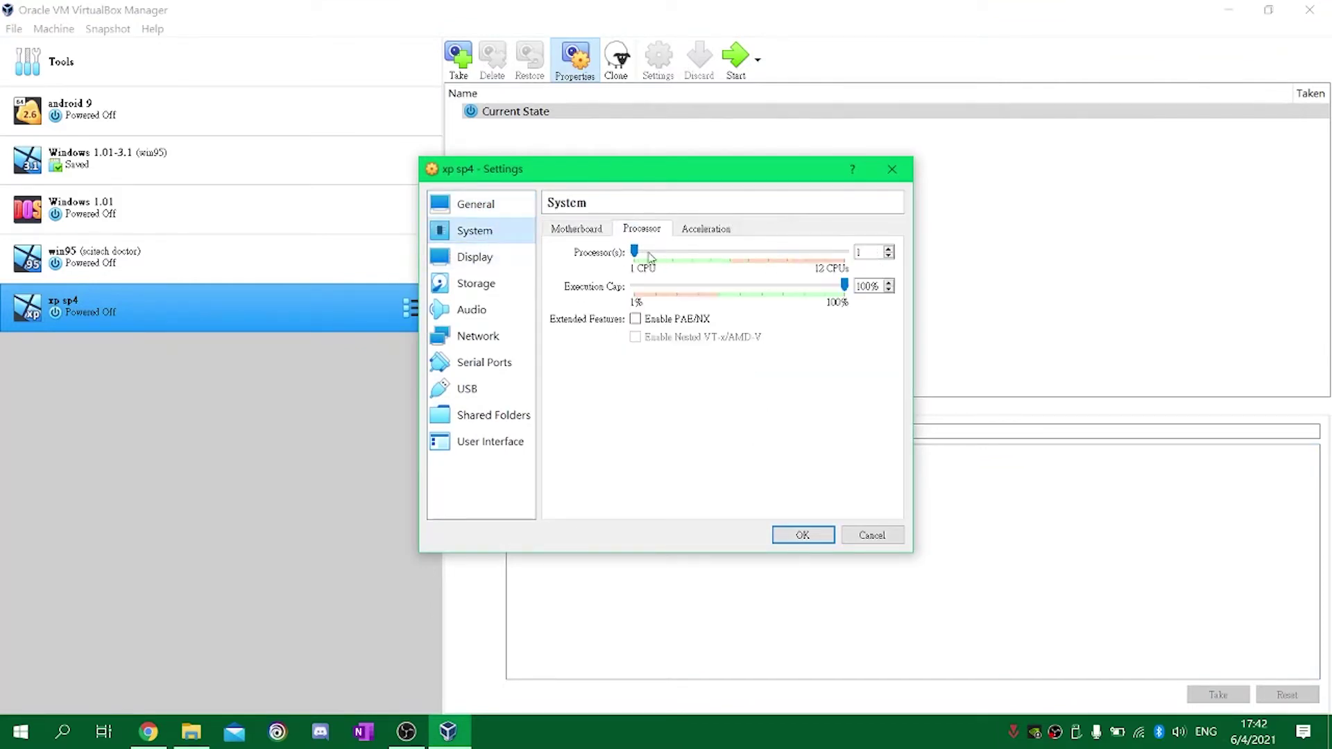
pyautogui.moveTo(635, 251); pyautogui.dragTo(678, 248)
pyautogui.moveTo(646, 536)
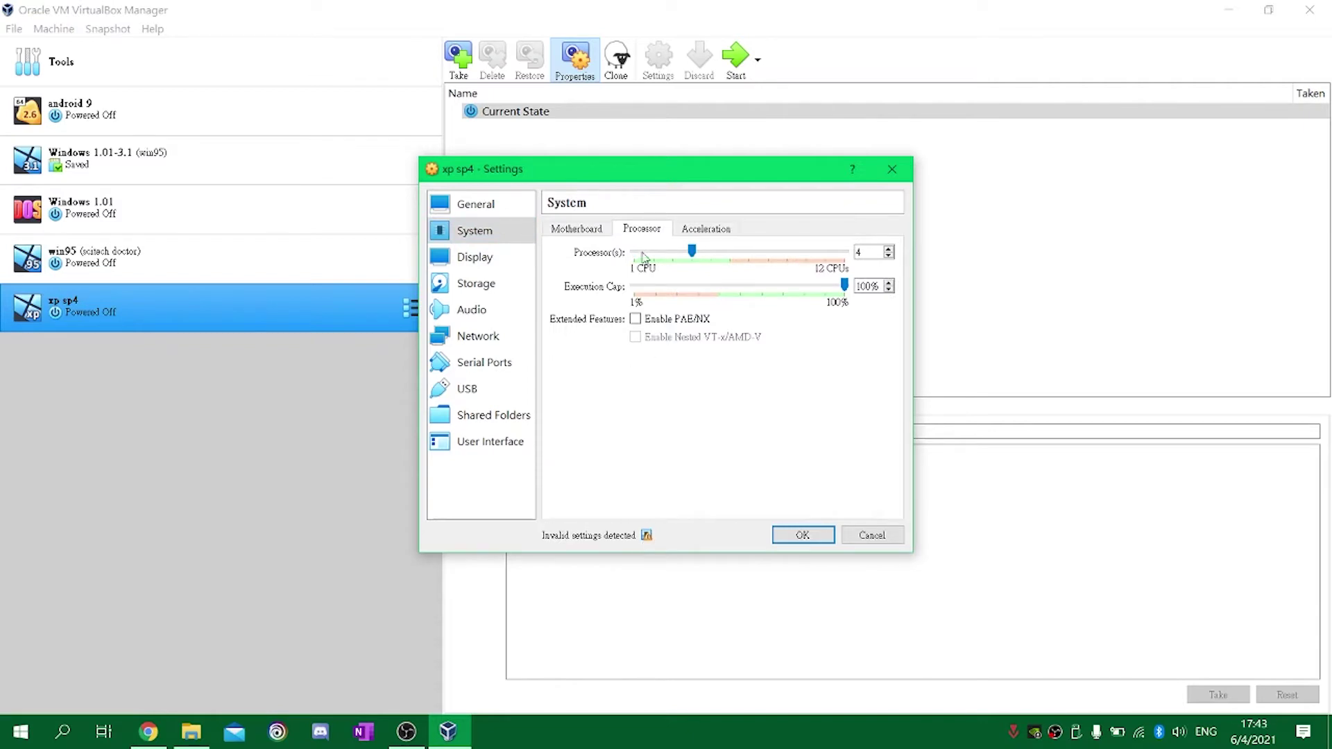
pyautogui.moveTo(699, 252)
pyautogui.mouseDown()
pyautogui.moveTo(618, 258)
pyautogui.moveTo(692, 253)
pyautogui.mouseUp()
pyautogui.moveTo(647, 542)
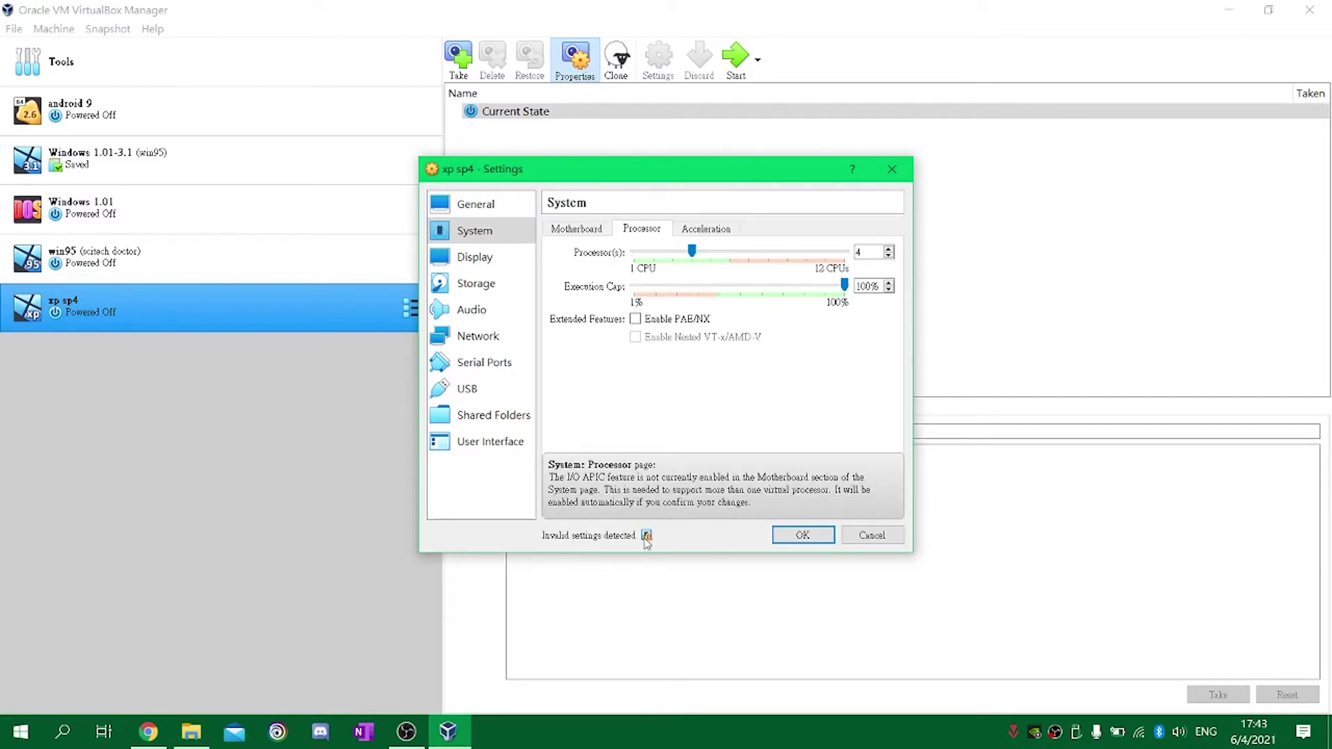
# Enable I/O APIC for the xp sp4 machine, review its pointing device and acceleration options, and save the settings.
pyautogui.click(561, 233)
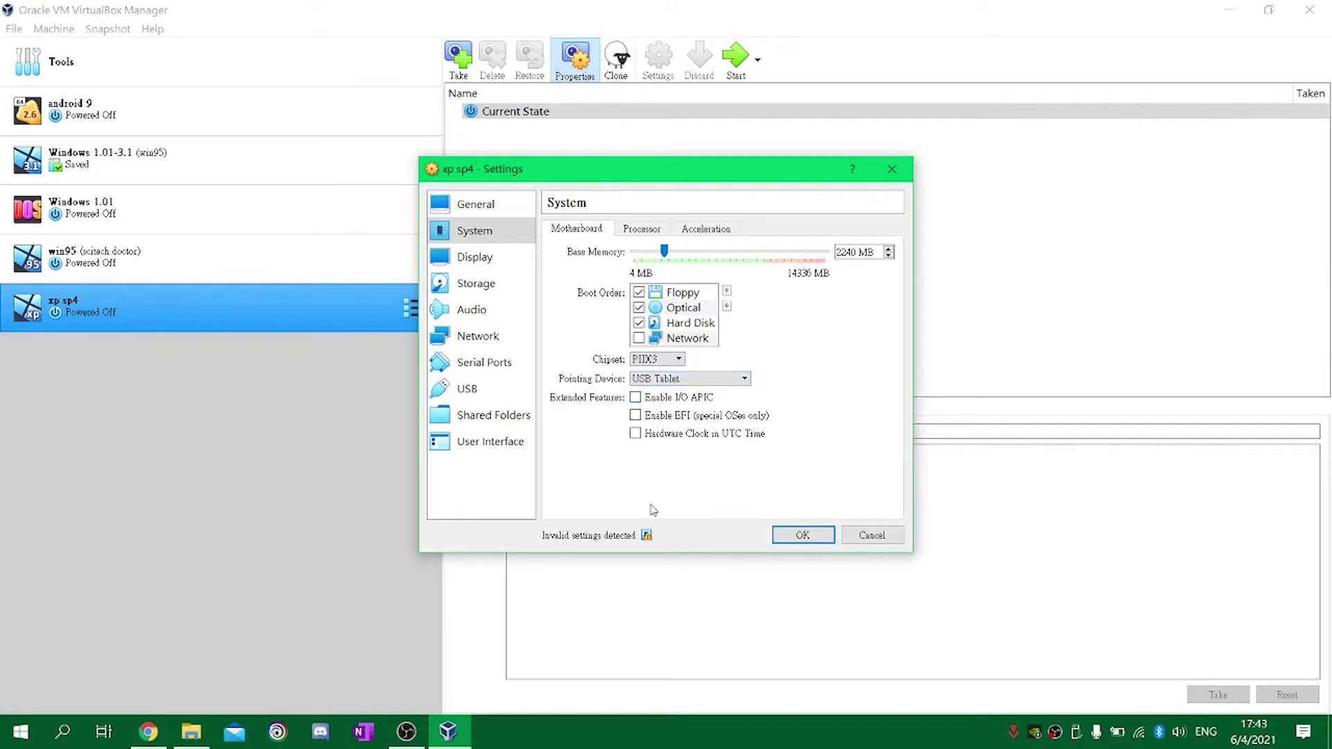
pyautogui.click(649, 399)
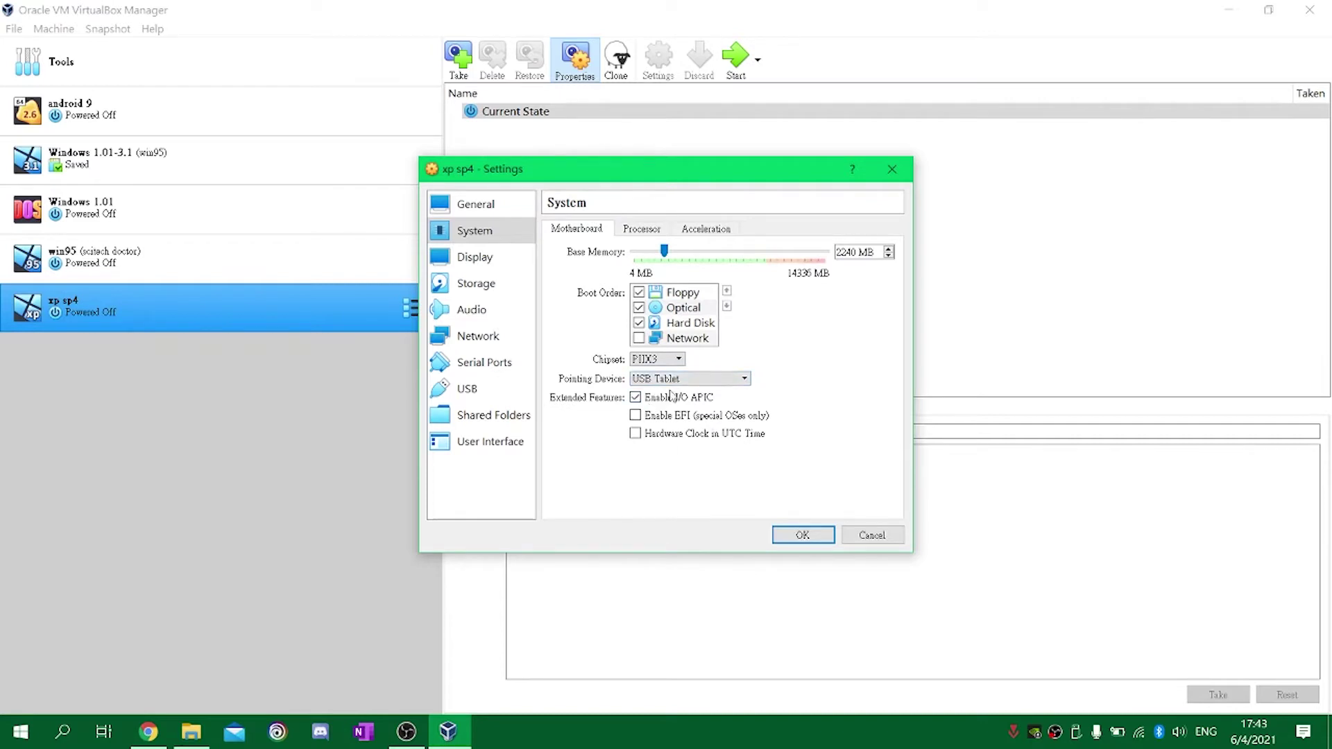
pyautogui.click(741, 379)
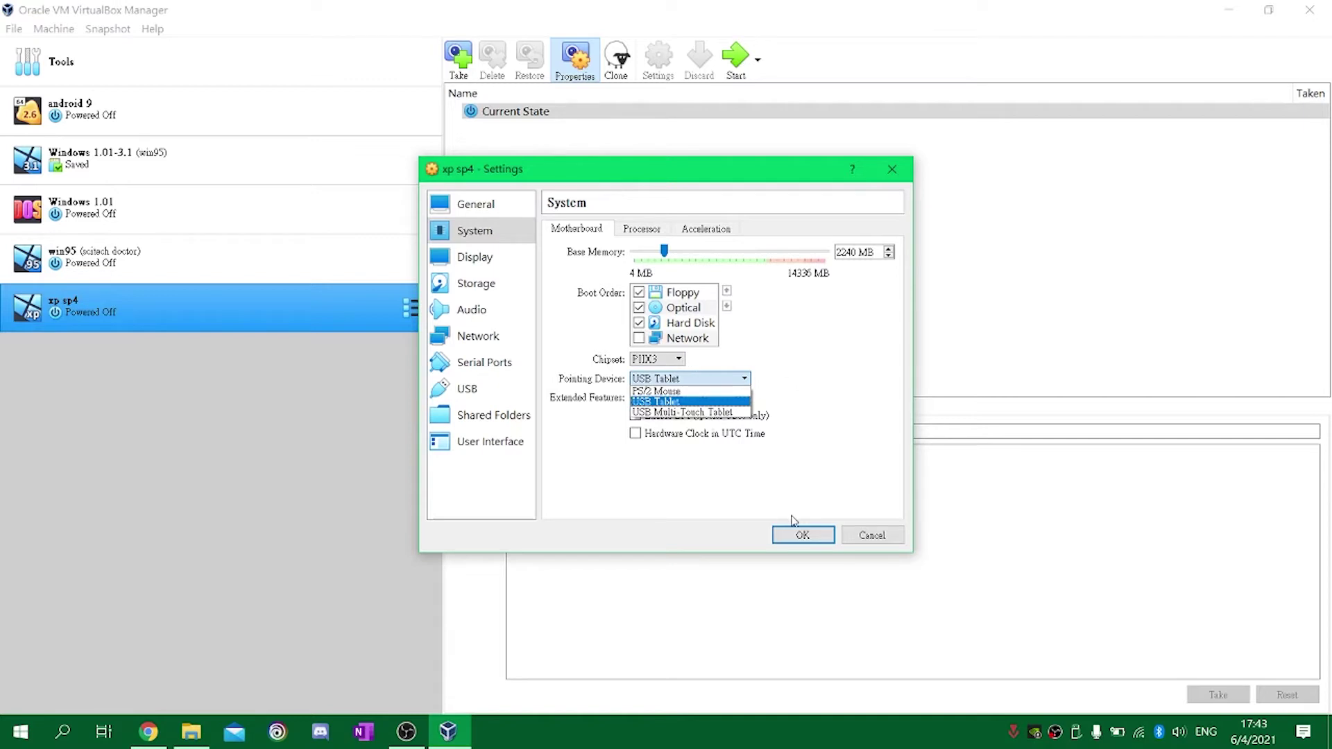
pyautogui.click(641, 229)
pyautogui.click(715, 229)
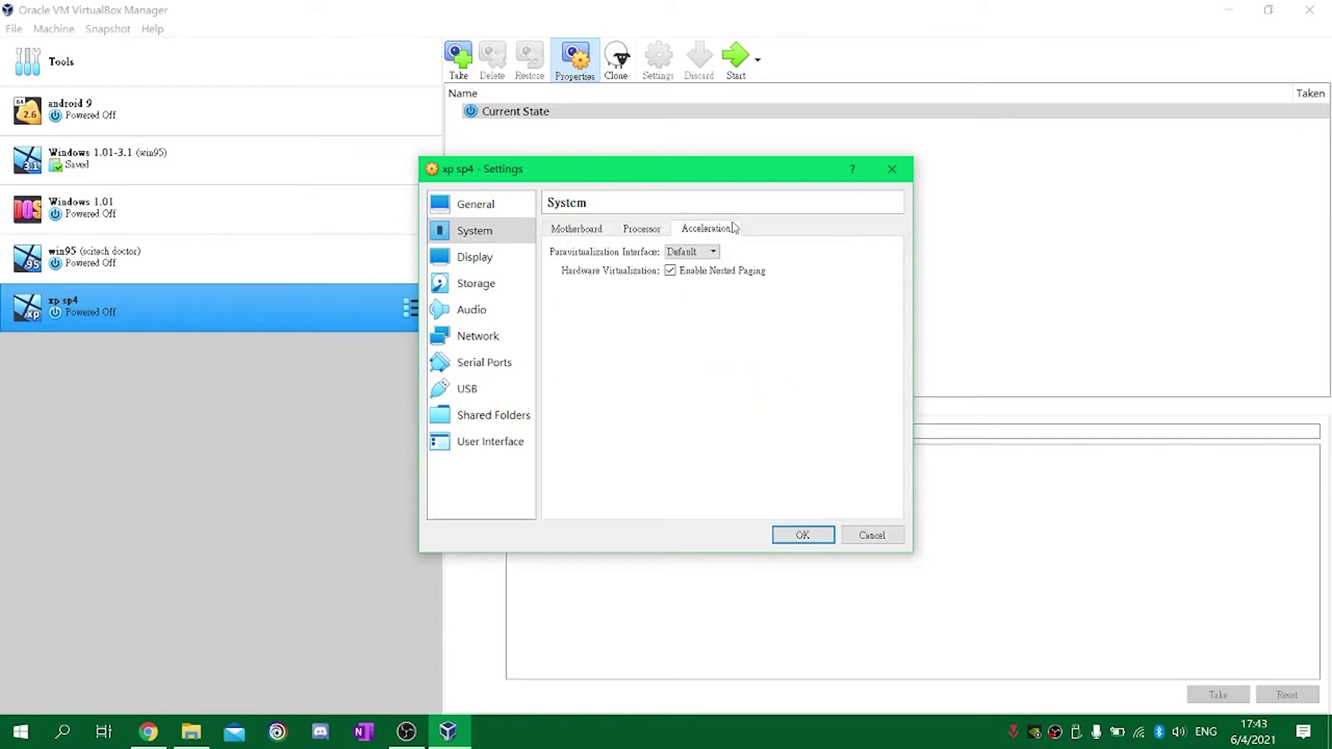
pyautogui.click(565, 232)
pyautogui.click(804, 536)
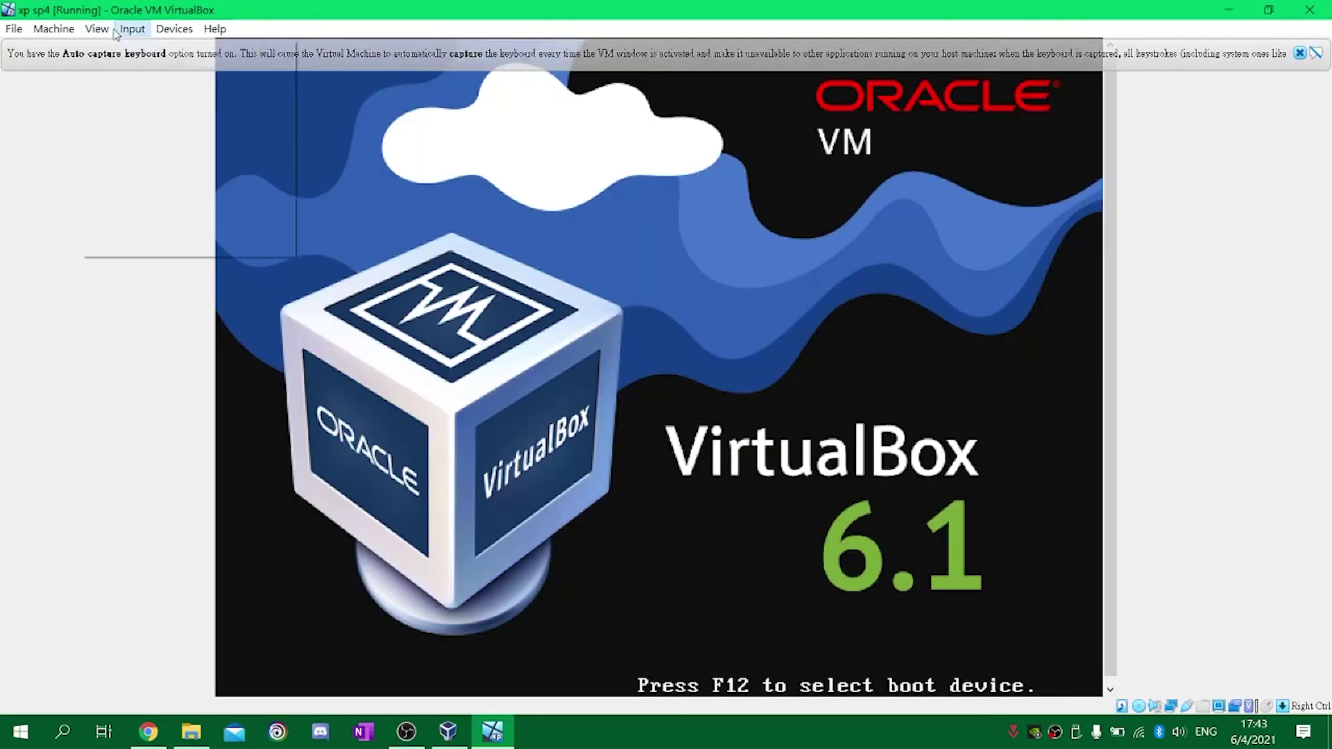
# Reduce the scale factor of the running machine's virtual screen.
pyautogui.click(97, 29)
pyautogui.moveTo(169, 243)
pyautogui.click(375, 452)
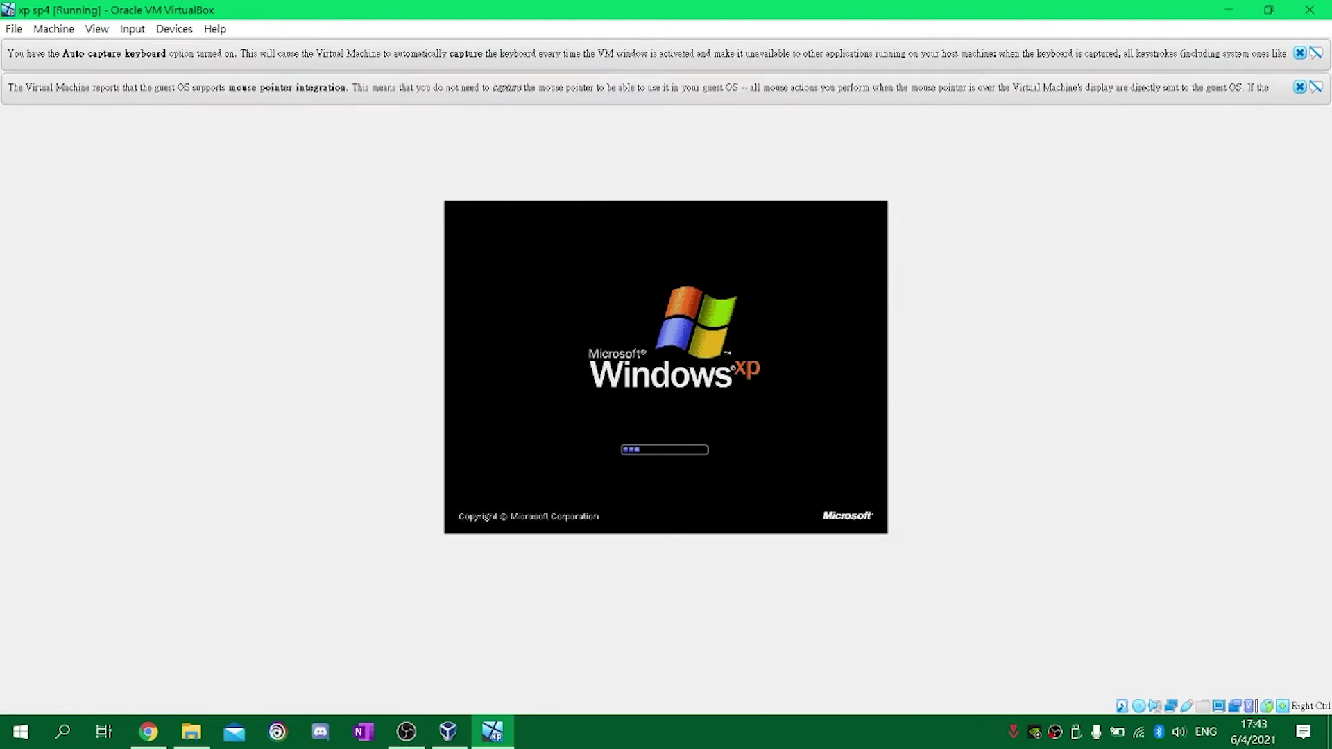
# Switch to the host's File Explorer and extract AppleWorks6.2US.exe_.zip in the Downloads folder into its own folder.
pyautogui.click(183, 730)
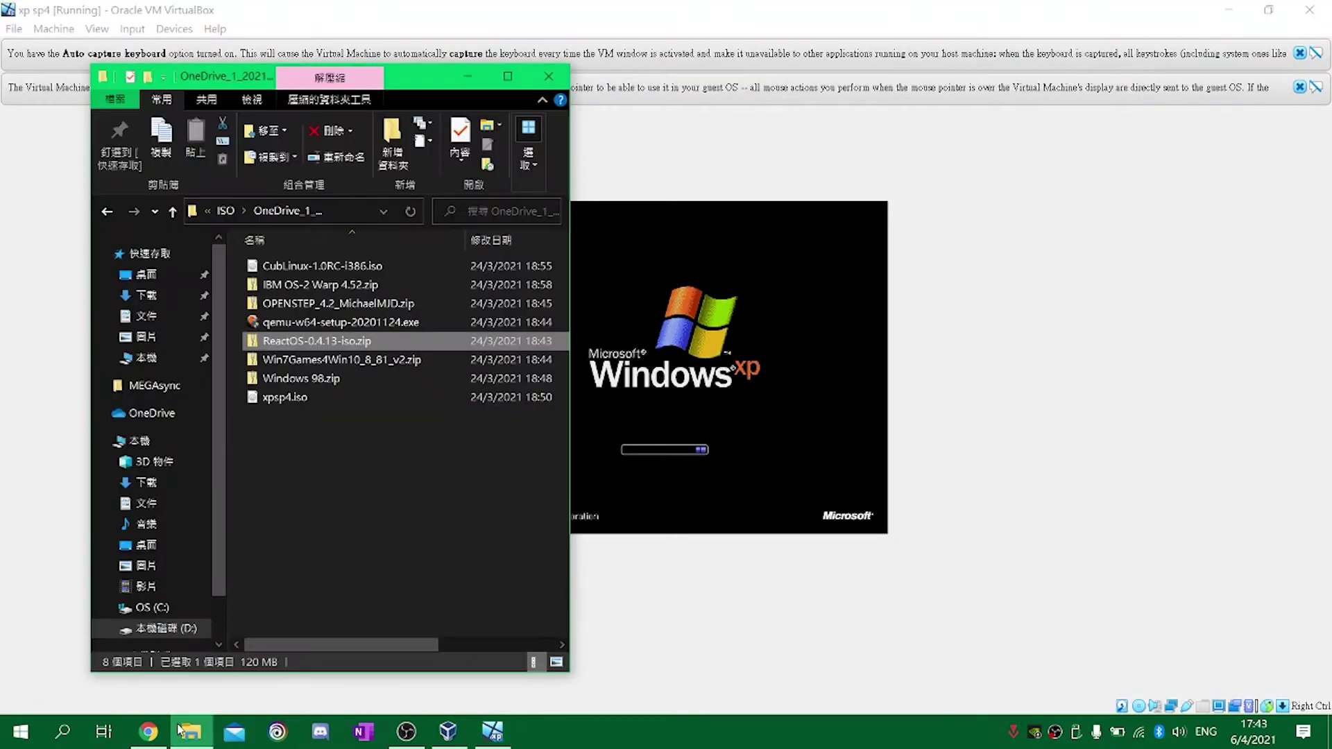
pyautogui.click(167, 298)
pyautogui.moveTo(238, 309); pyautogui.dragTo(280, 290)
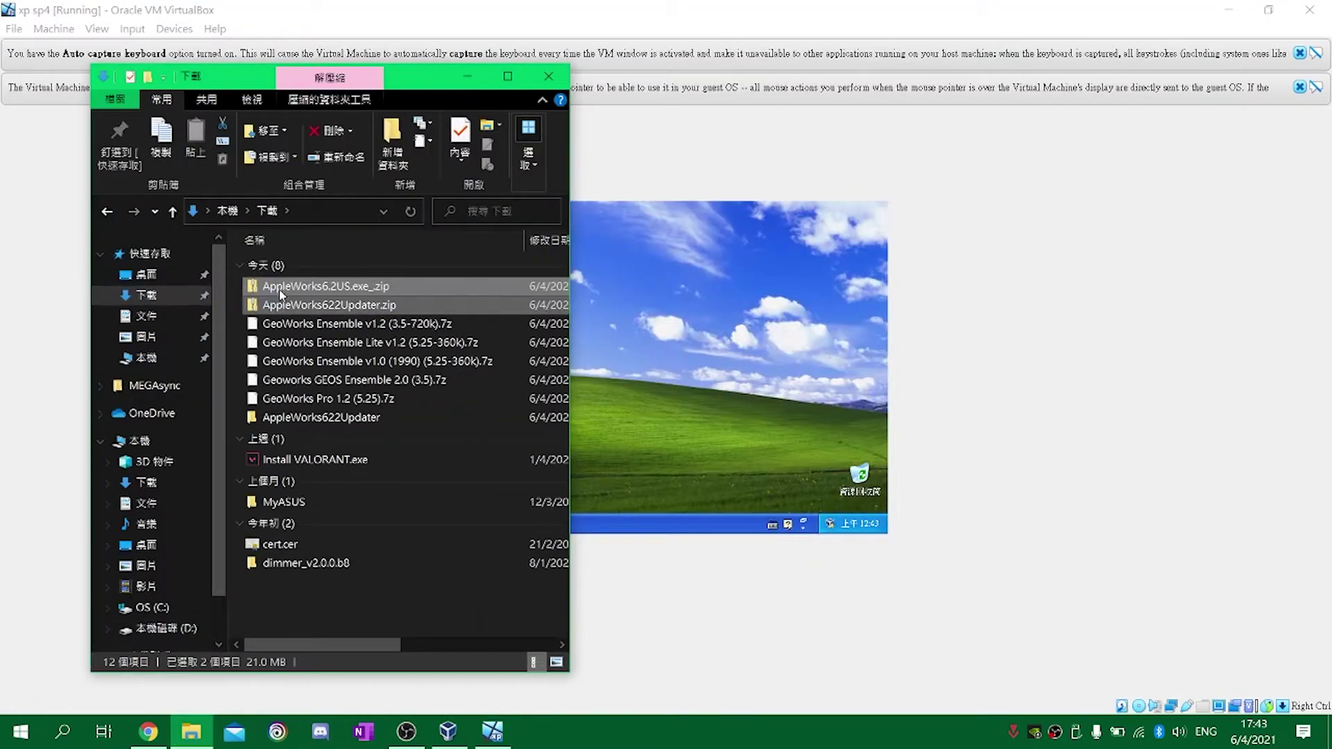
pyautogui.rightClick(278, 289)
pyautogui.click(251, 288)
pyautogui.rightClick(250, 288)
pyautogui.moveTo(324, 388)
pyautogui.click(550, 466)
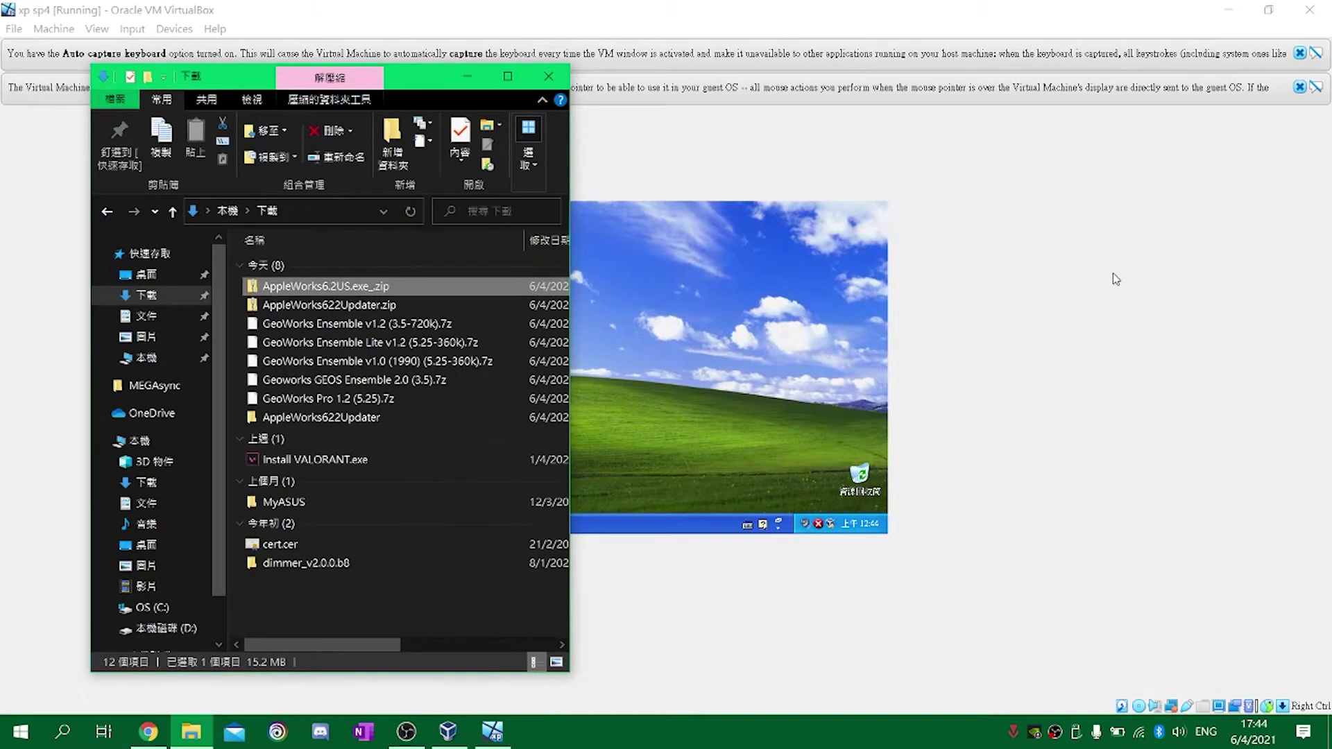
# Set the guest's screen resolution to 1152 x 864 with the highest 32-bit colour quality and keep the new display settings.
pyautogui.click(1044, 289)
pyautogui.rightClick(640, 426)
pyautogui.click(679, 514)
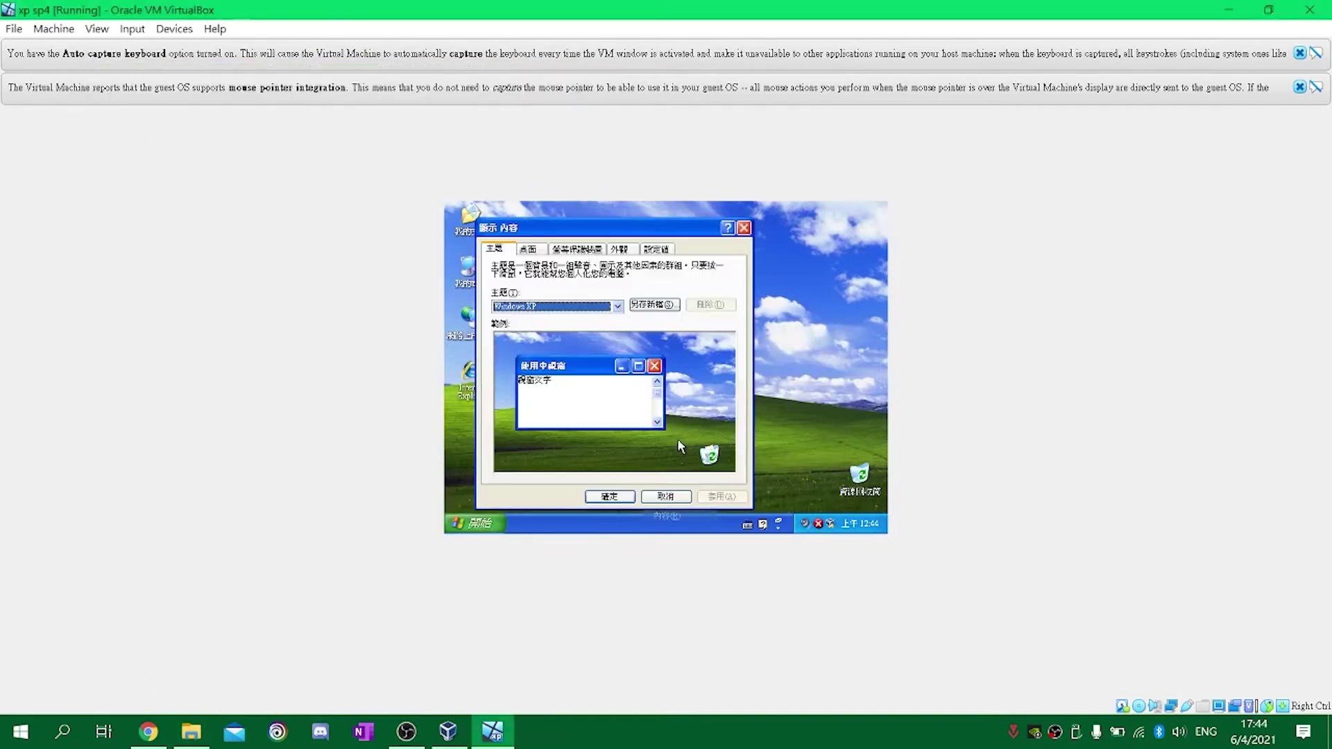
pyautogui.click(656, 248)
pyautogui.moveTo(543, 433); pyautogui.dragTo(568, 434)
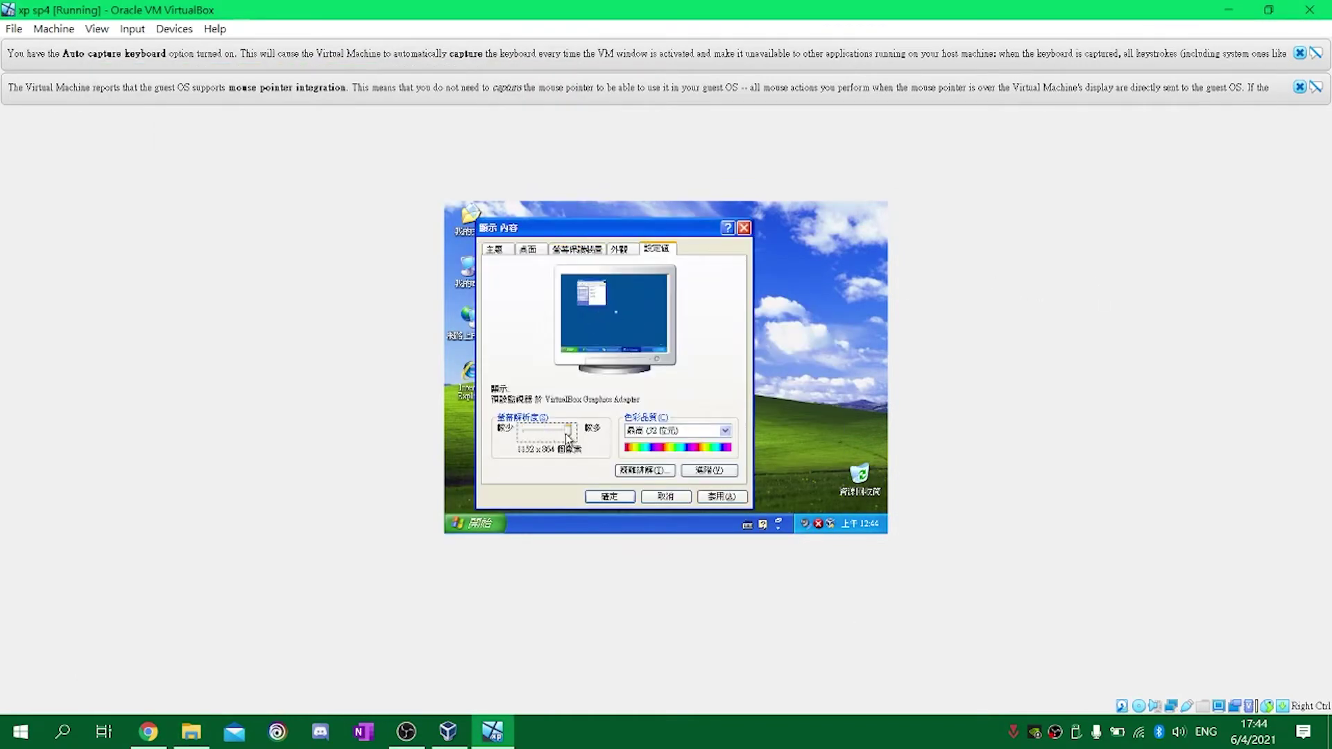
pyautogui.click(722, 496)
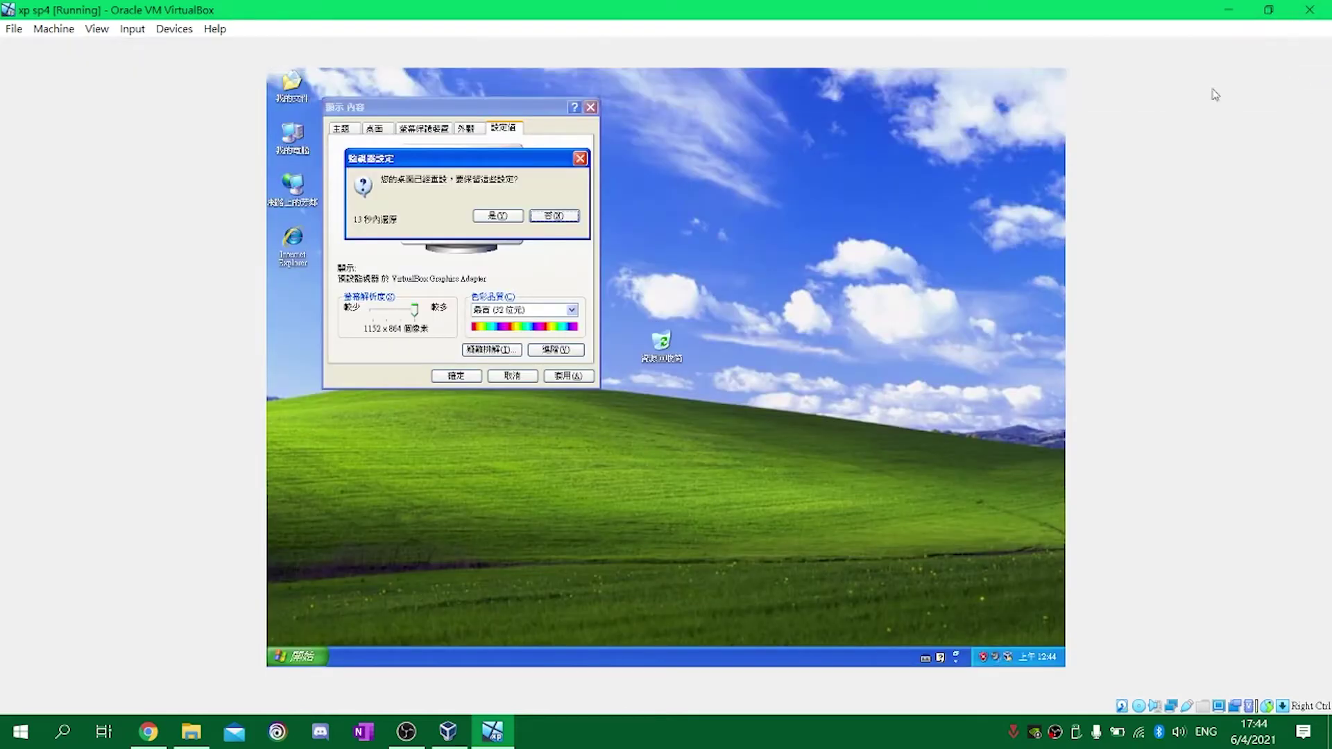
pyautogui.click(501, 216)
pyautogui.click(539, 308)
pyautogui.click(519, 342)
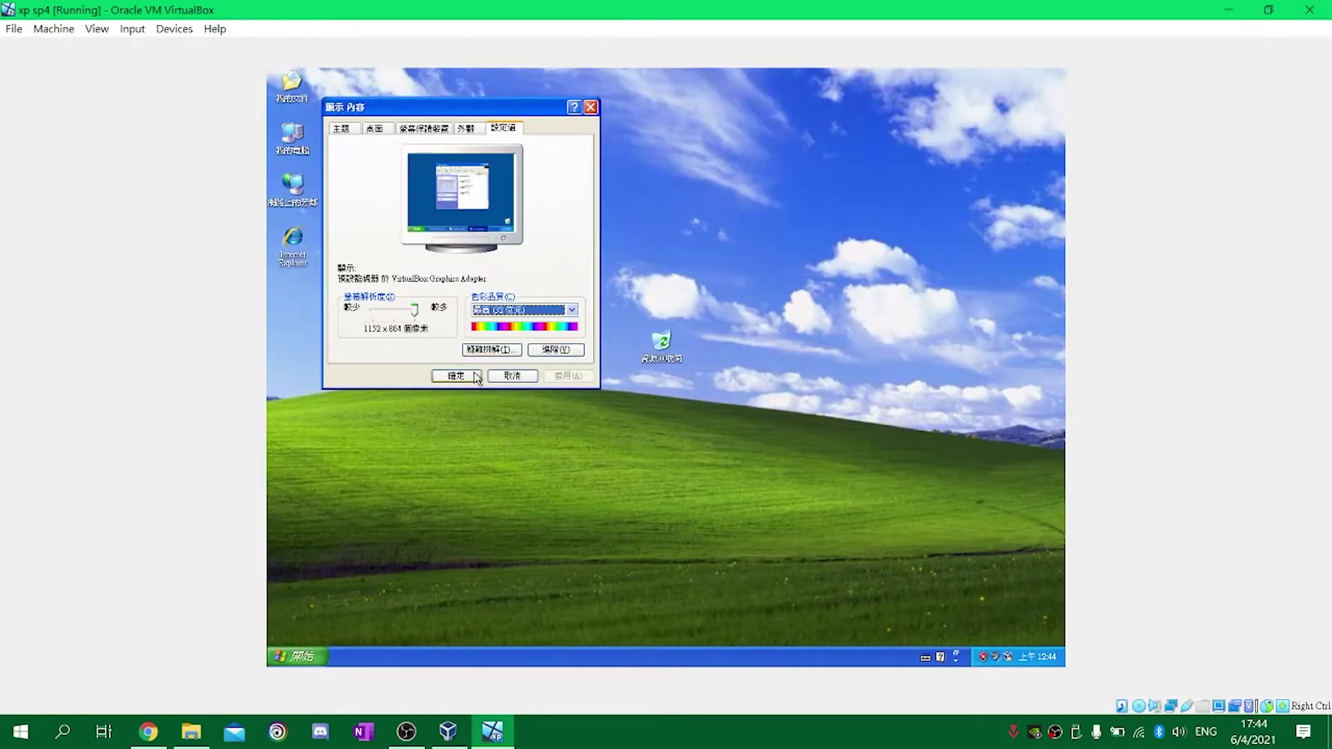
pyautogui.click(469, 376)
# Turn on drag and drop and the shared clipboard between the host and the guest.
pyautogui.click(174, 28)
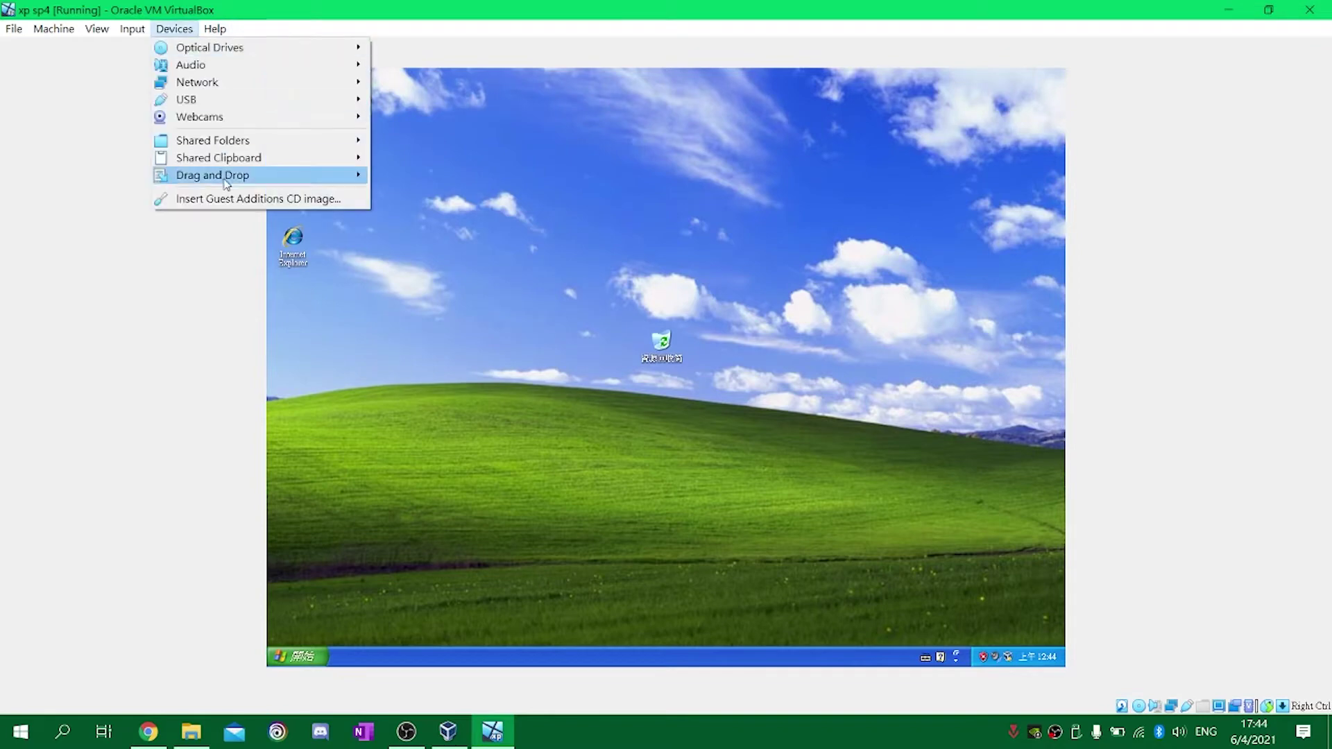
pyautogui.moveTo(292, 179)
pyautogui.click(378, 226)
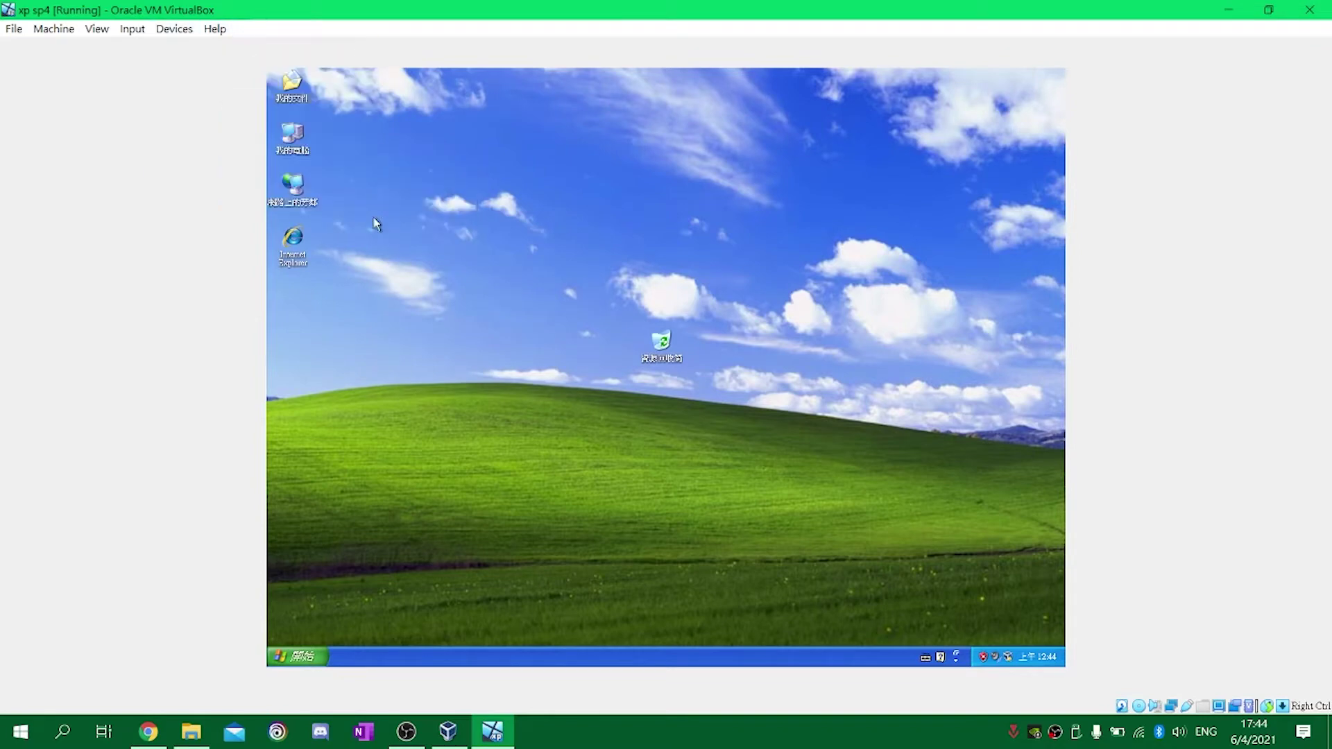
pyautogui.click(174, 28)
pyautogui.moveTo(319, 158)
pyautogui.click(422, 212)
# Try to transfer the AppleWorks622Updater and AppleWorks6.2US.exe_ folders from the host's Downloads folder onto the guest desktop.
pyautogui.click(174, 29)
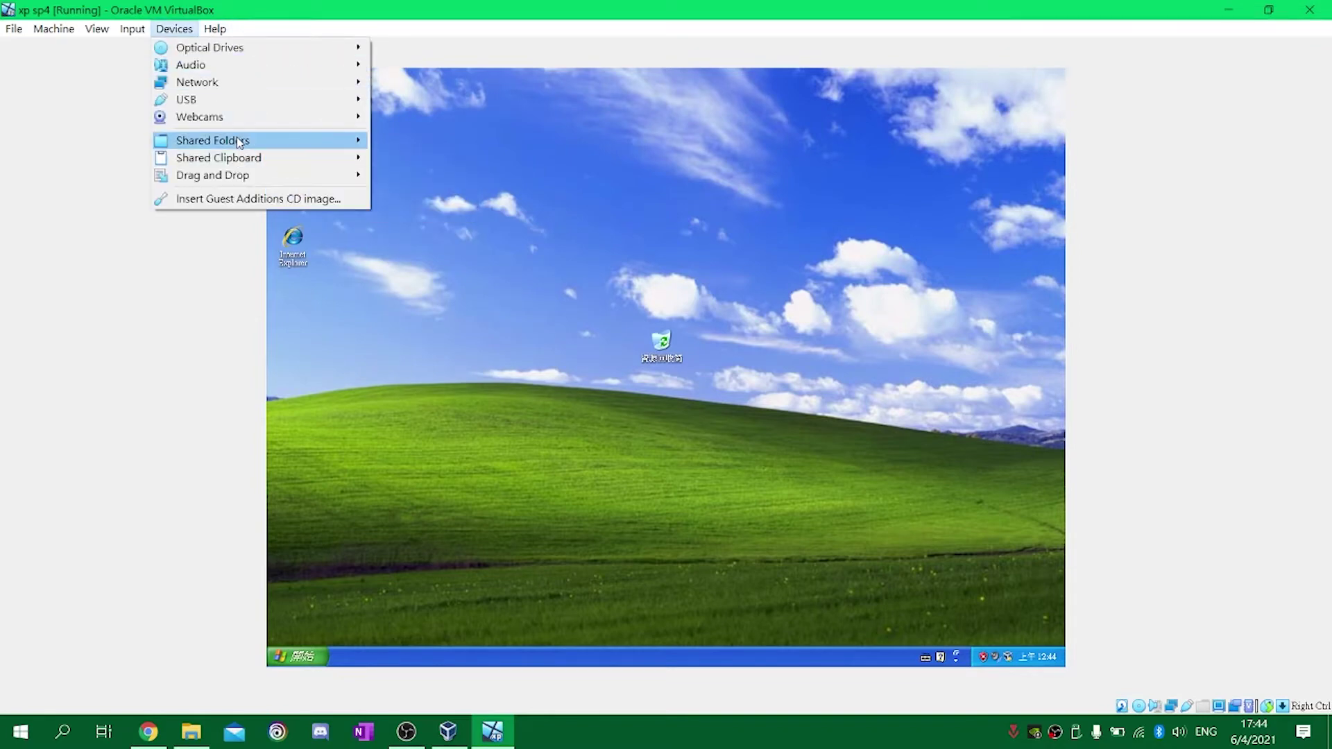
pyautogui.click(194, 729)
pyautogui.click(298, 435)
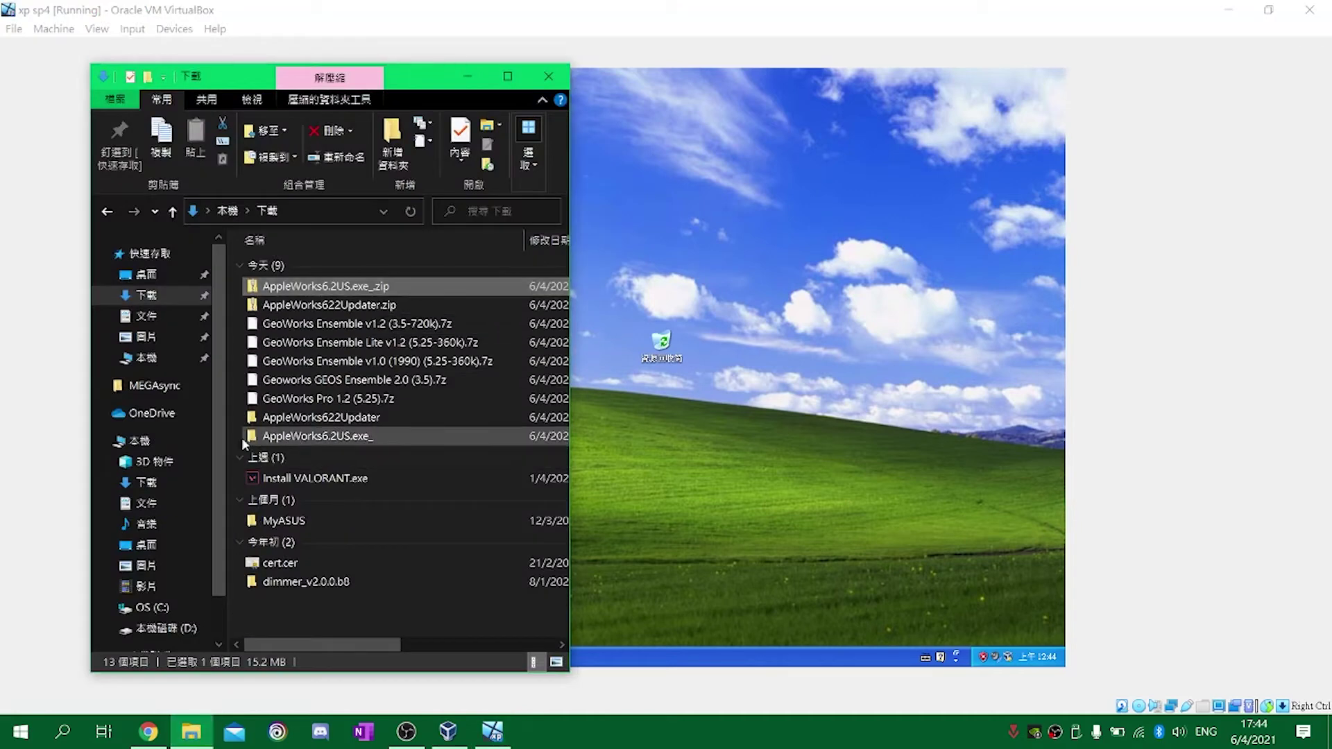
pyautogui.keyDown('shift'); pyautogui.click(299, 418); pyautogui.keyUp('shift')
pyautogui.moveTo(299, 417); pyautogui.dragTo(749, 436)
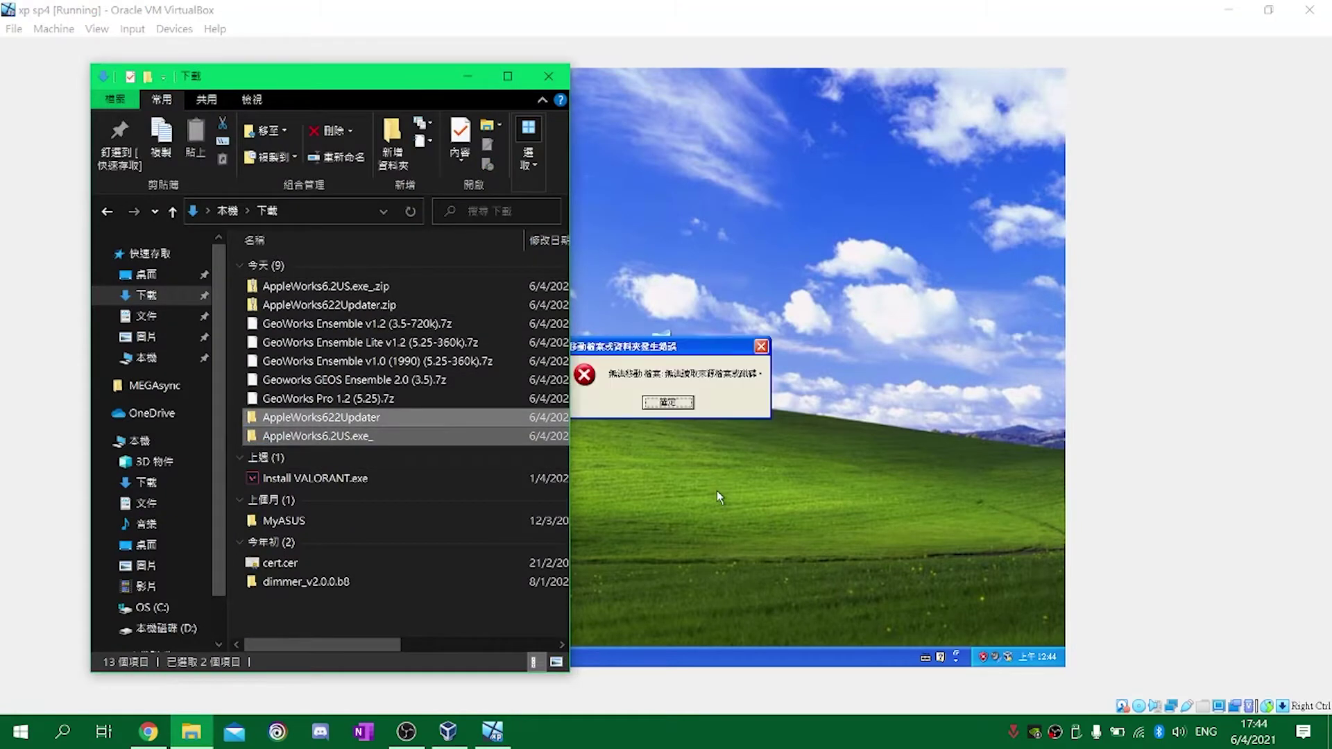
pyautogui.click(683, 408)
pyautogui.click(189, 734)
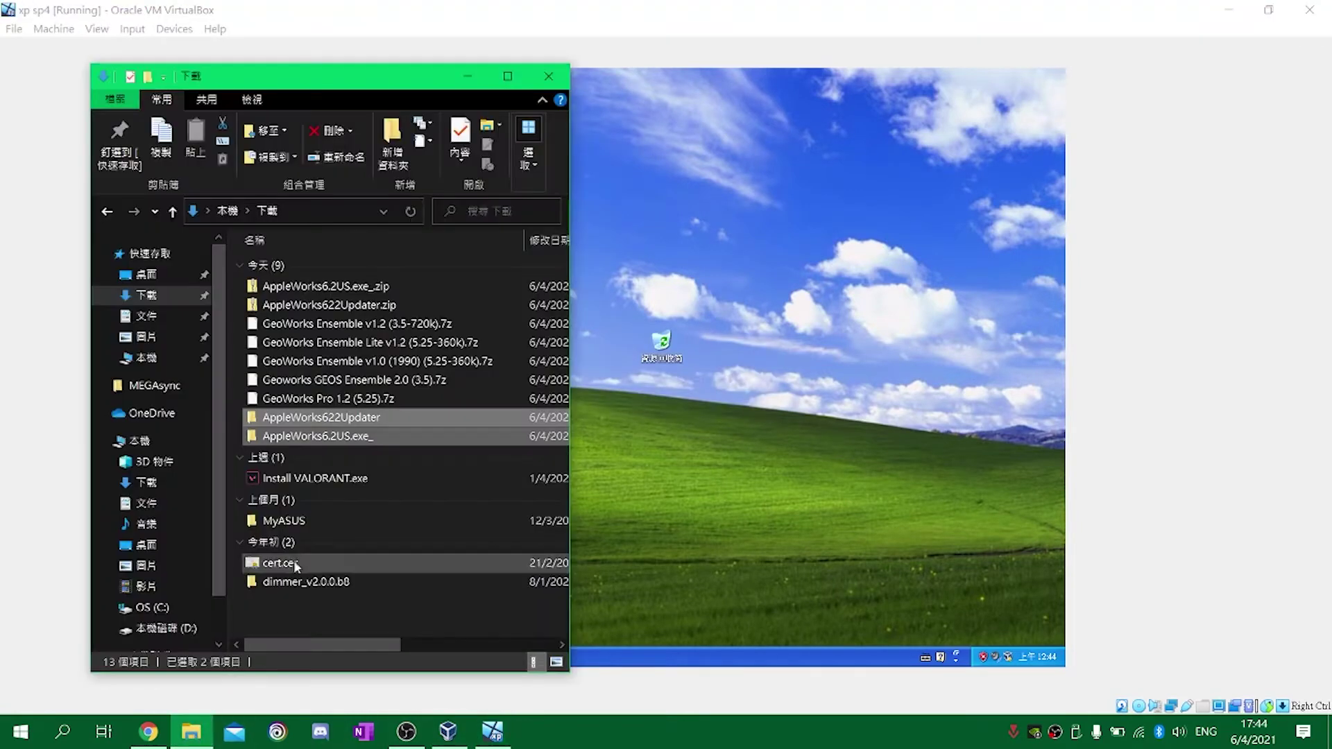
pyautogui.click(123, 7)
# Start a new shared folder in the machine's settings and choose the host's Downloads folder as its path.
pyautogui.click(174, 29)
pyautogui.click(417, 156)
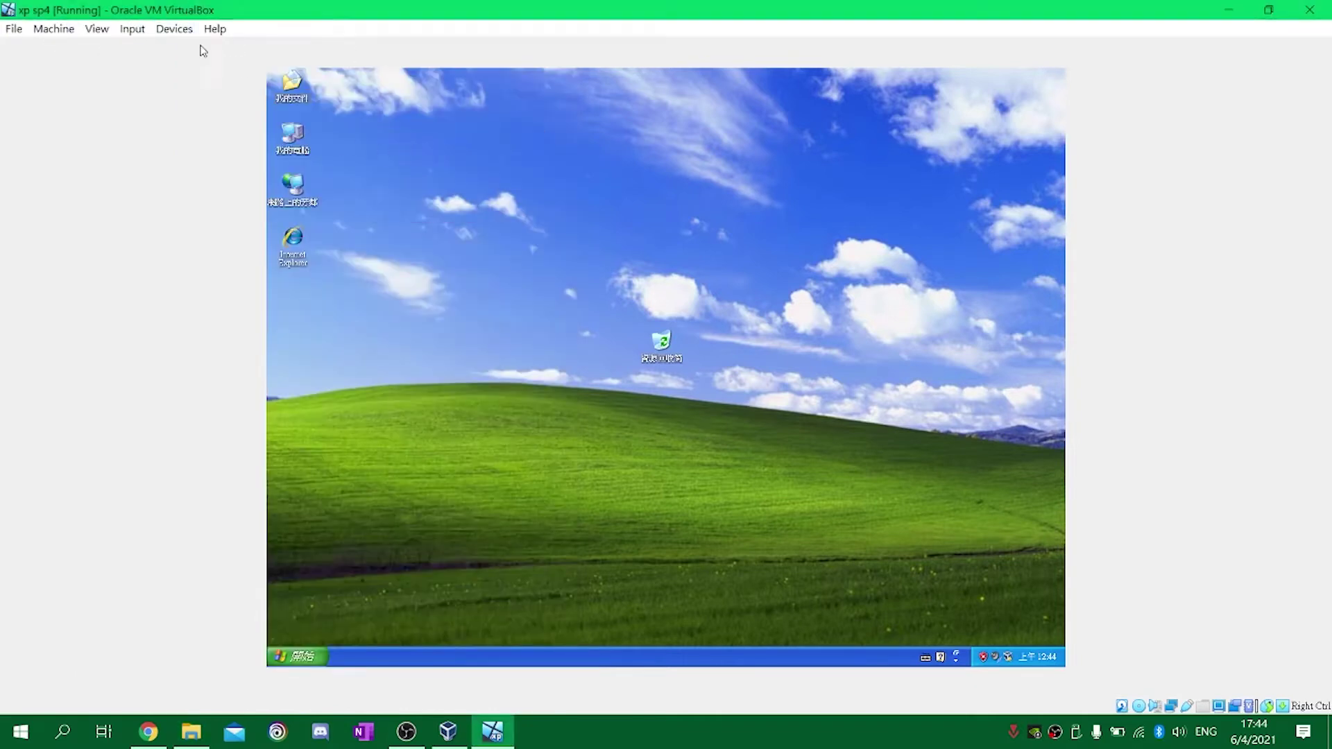
pyautogui.click(178, 29)
pyautogui.moveTo(215, 141)
pyautogui.click(386, 142)
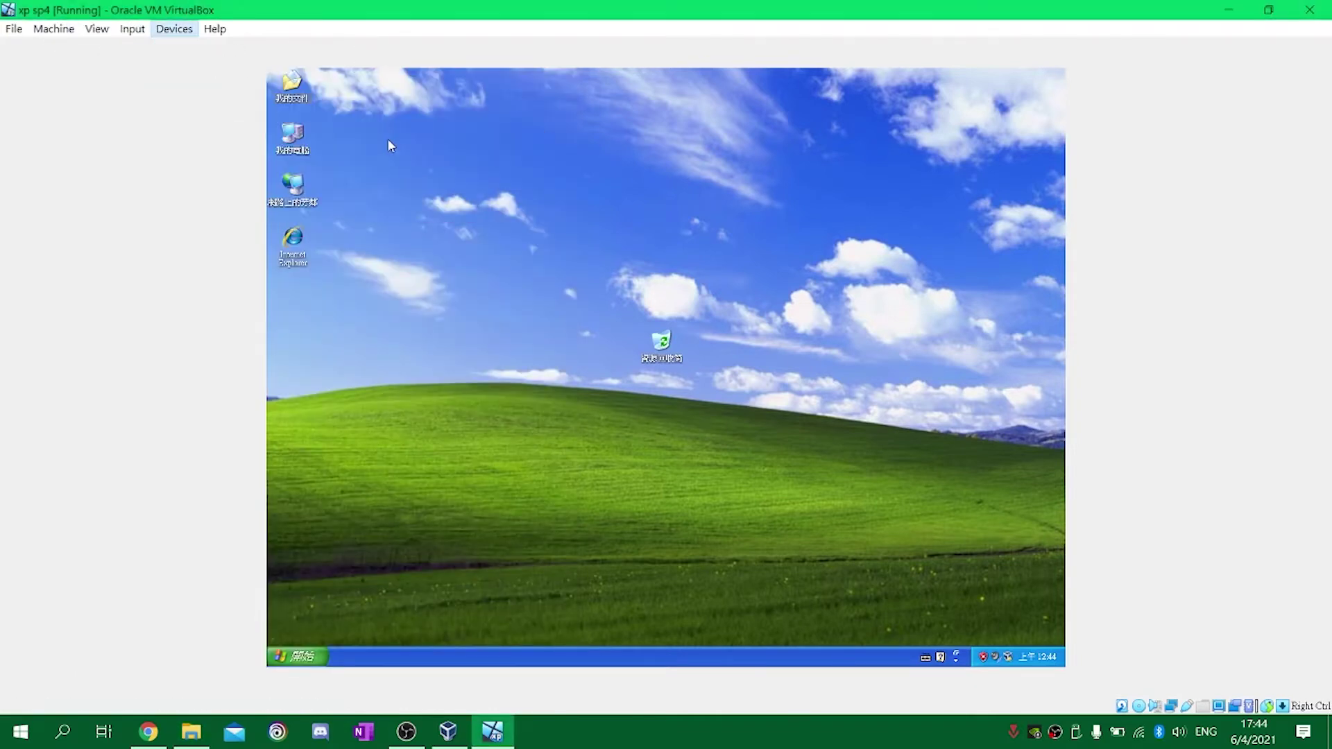
pyautogui.click(896, 245)
pyautogui.click(696, 294)
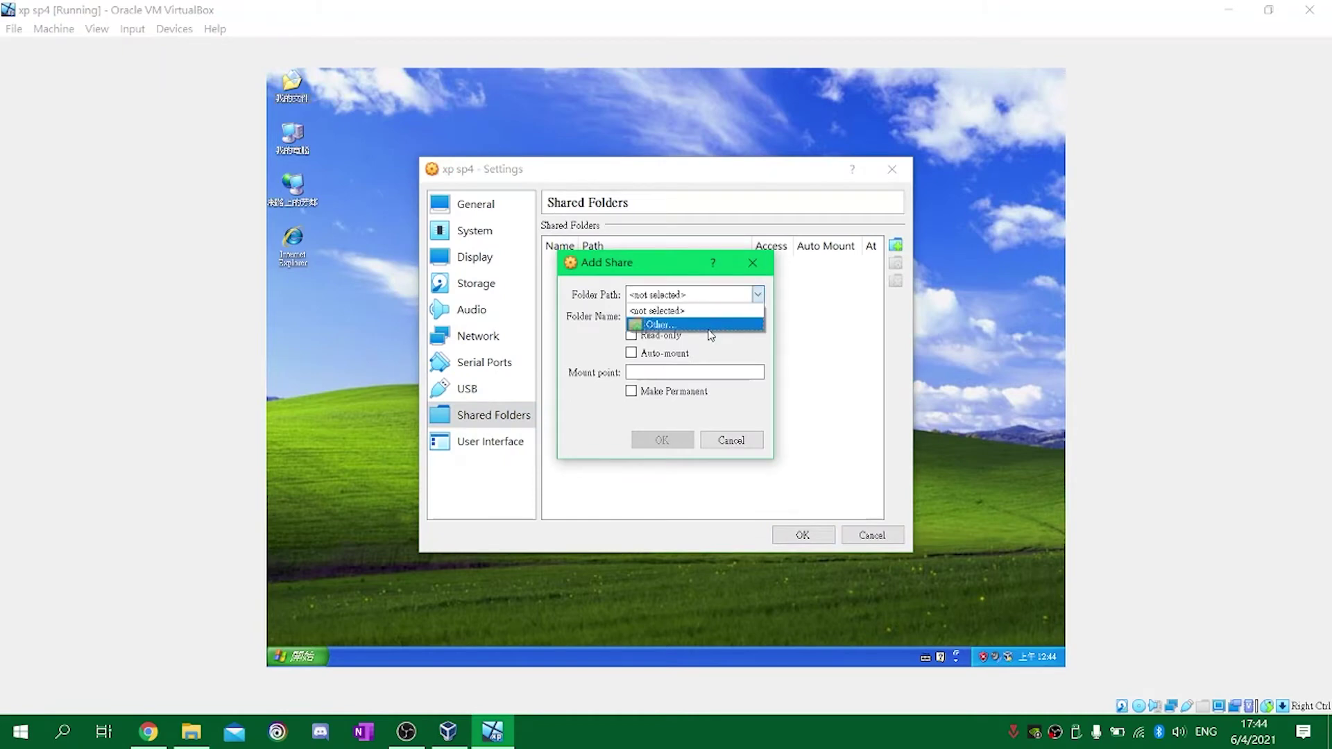
pyautogui.click(655, 326)
pyautogui.doubleClick(756, 477)
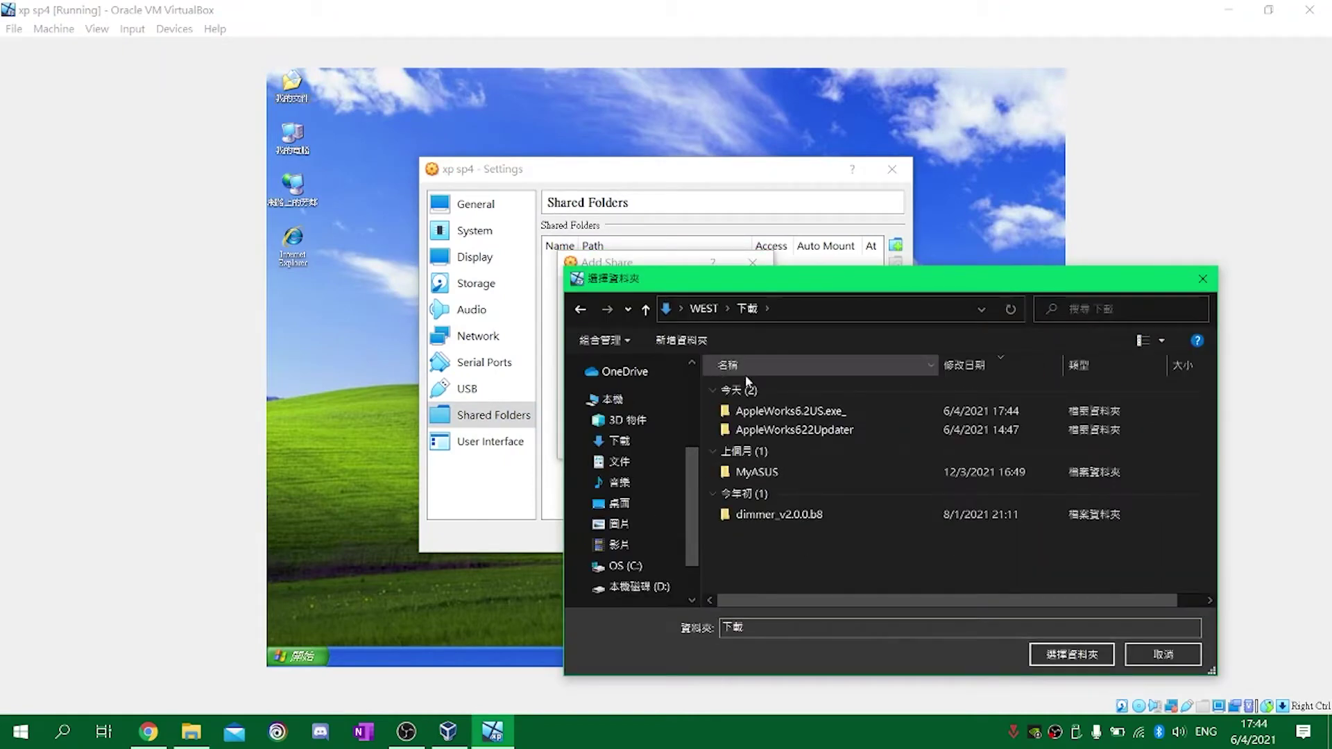
pyautogui.click(1064, 639)
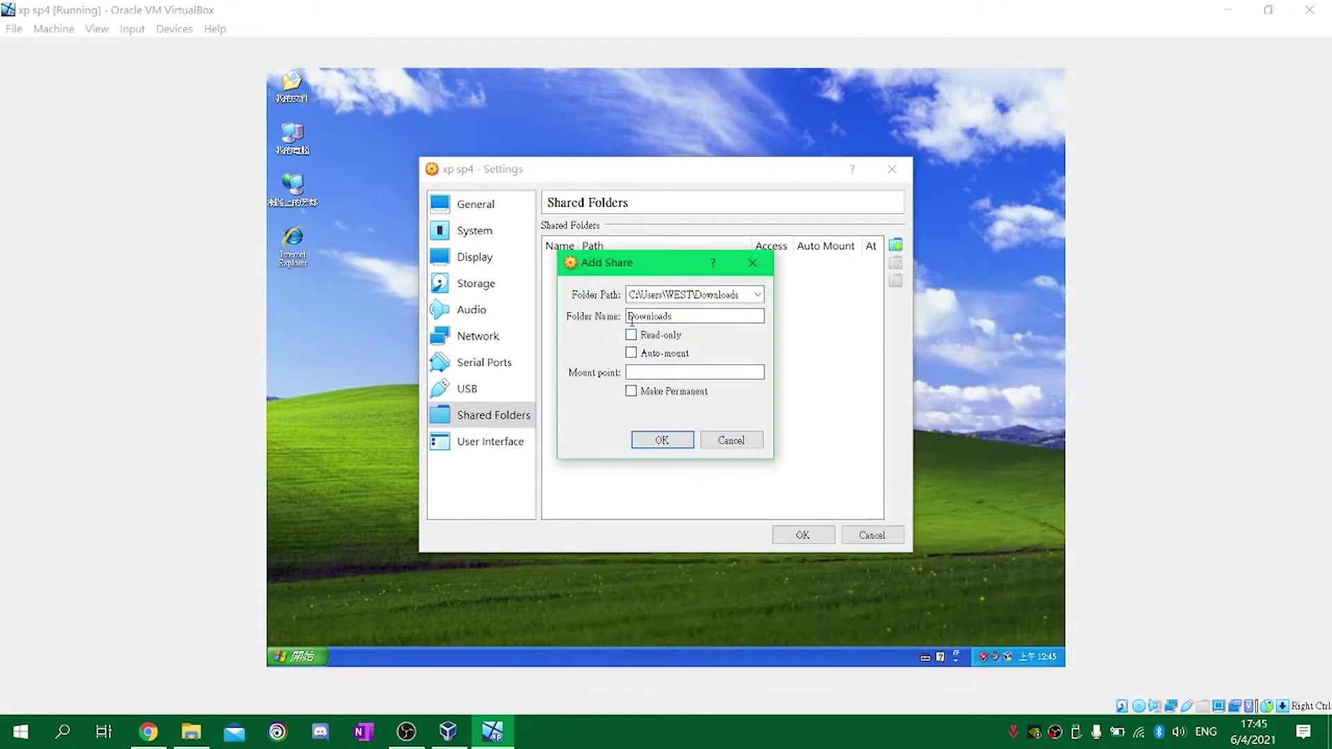
# Make the Downloads share permanent and auto-mounted, leave its mount point empty, and save the shared folder settings.
pyautogui.click(637, 393)
pyautogui.click(639, 355)
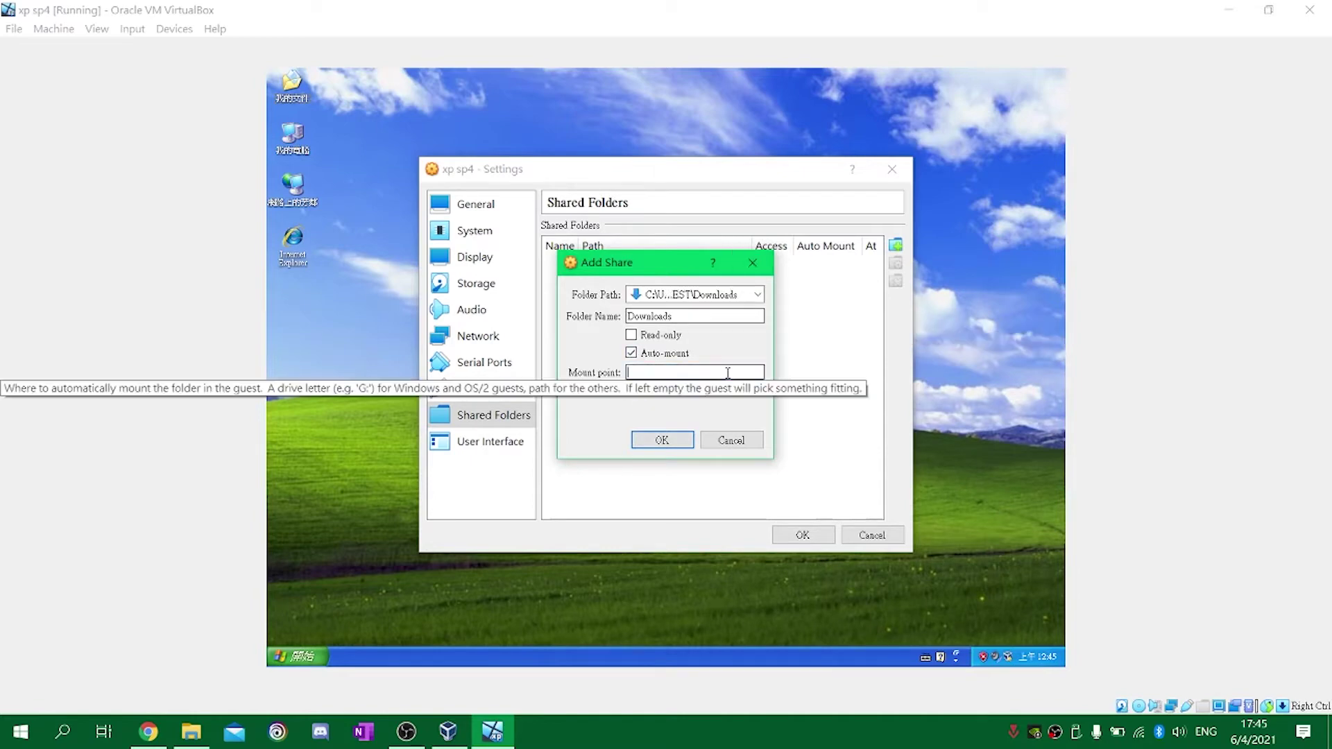
pyautogui.click(683, 444)
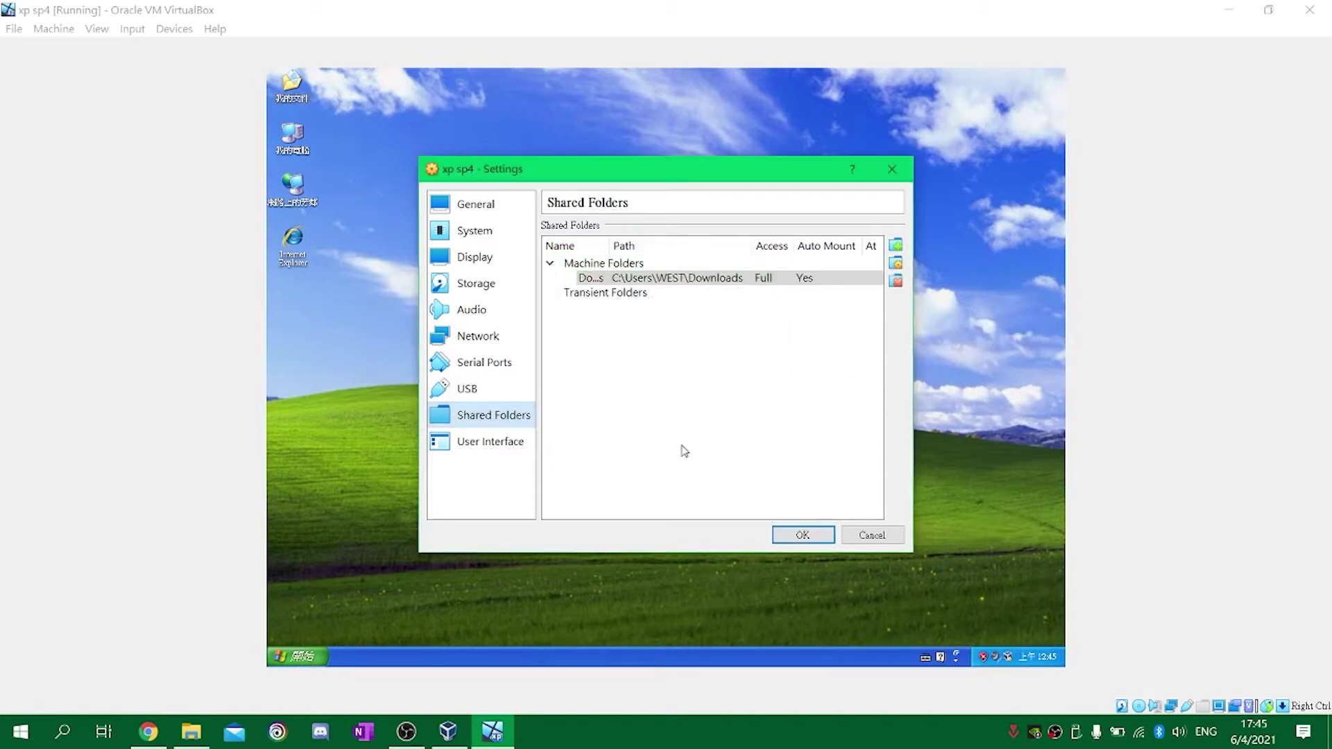
pyautogui.click(798, 535)
# Open the shared Downloads drive (Z:) from My Computer in the Windows XP guest.
pyautogui.click(316, 657)
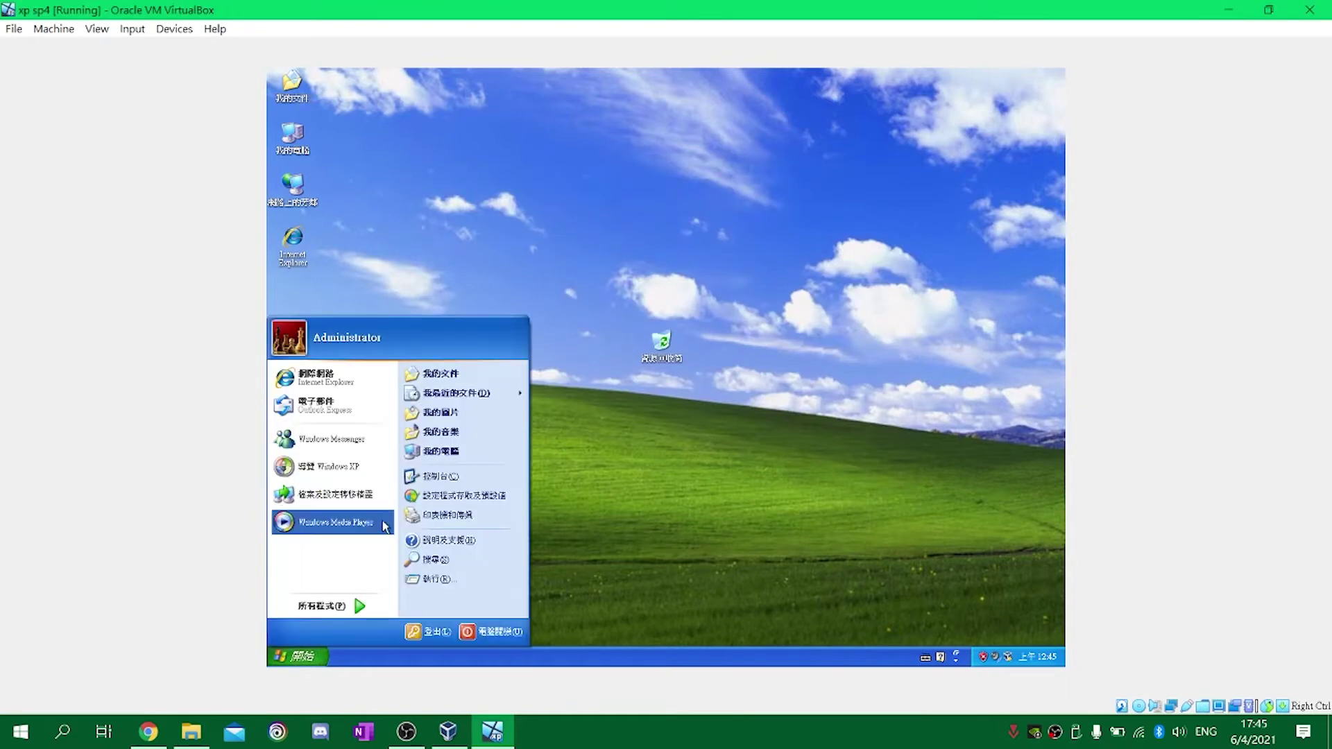
pyautogui.click(448, 382)
pyautogui.click(404, 371)
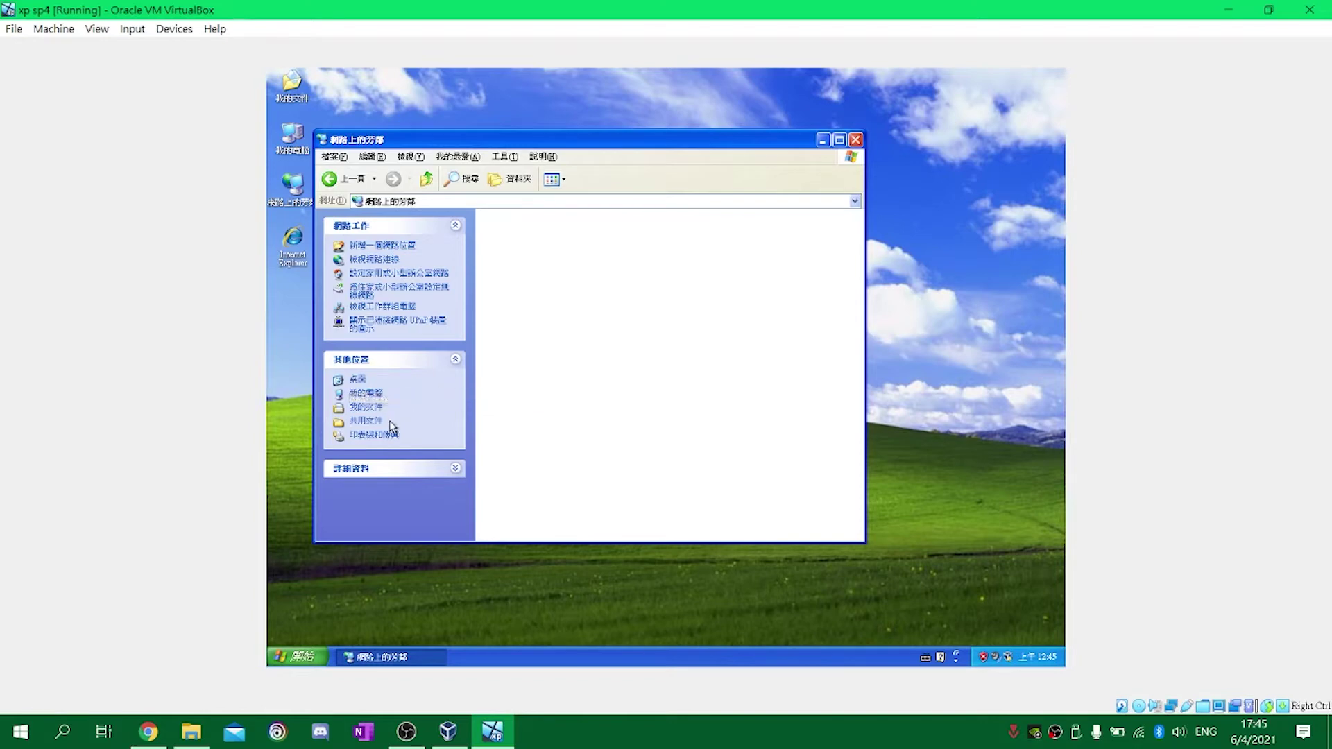
pyautogui.click(364, 394)
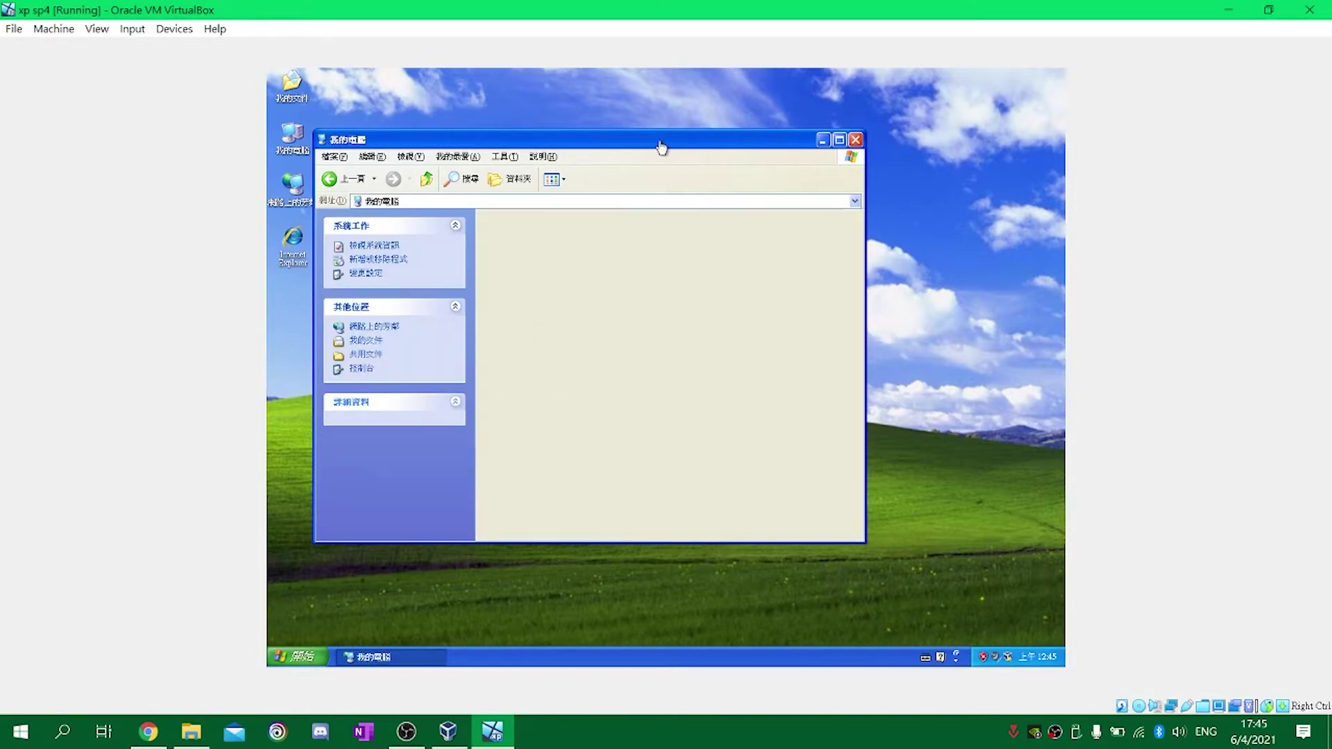
pyautogui.doubleClick(561, 458)
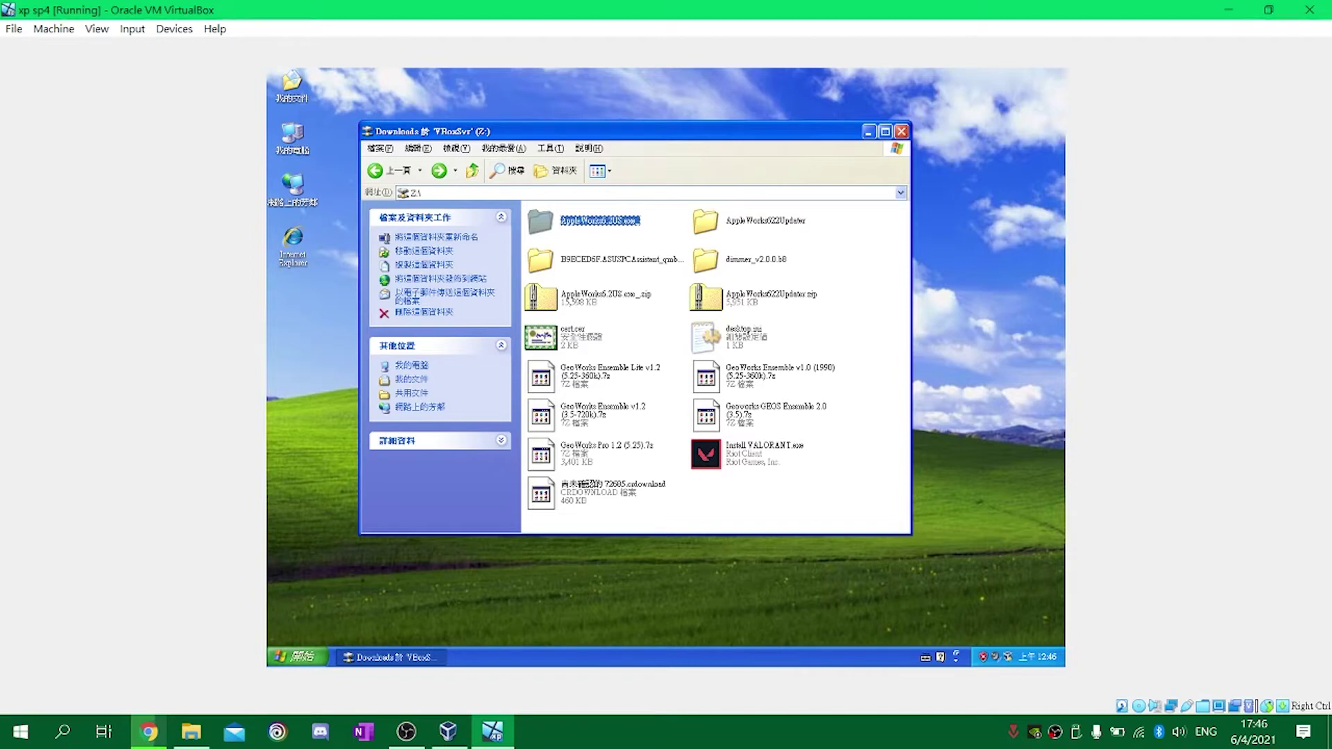
# Select the partially downloaded .crdownload file in the shared Downloads drive and refresh the folder's file list.
pyautogui.click(585, 501)
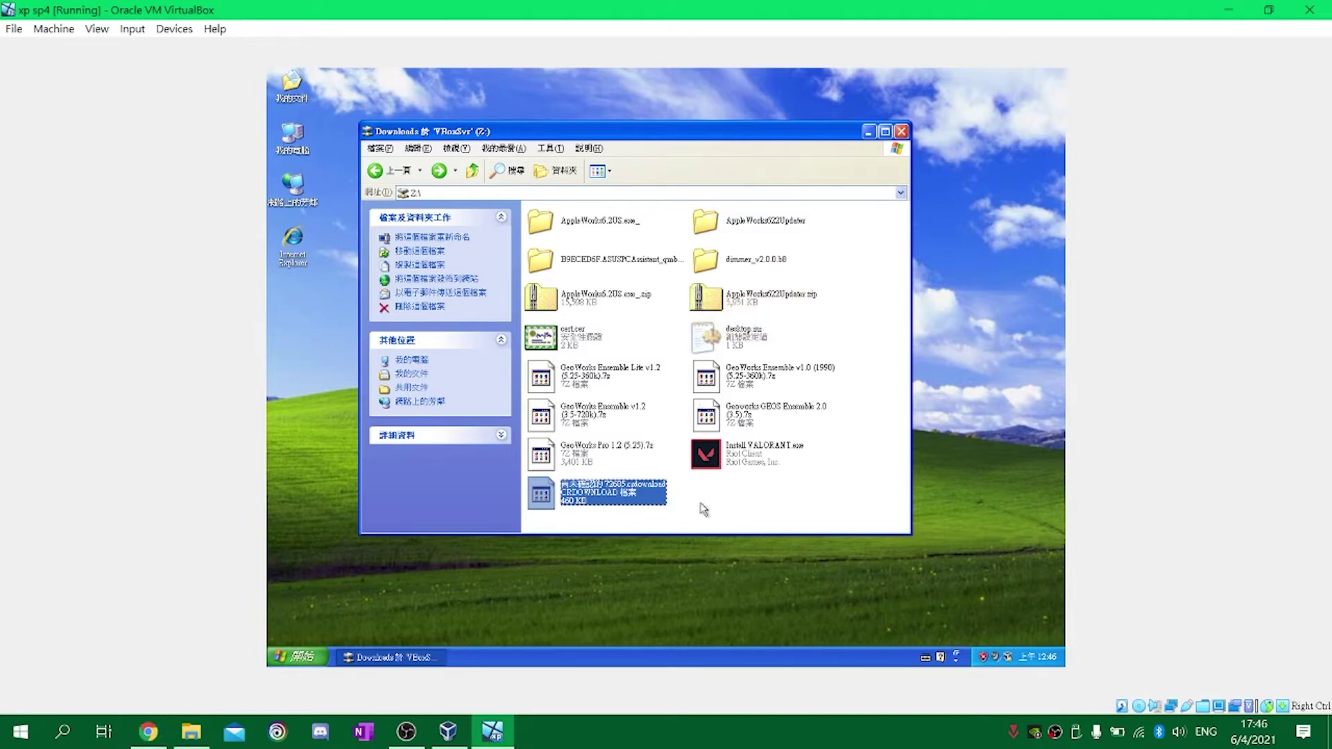
pyautogui.rightClick(766, 516)
pyautogui.click(805, 557)
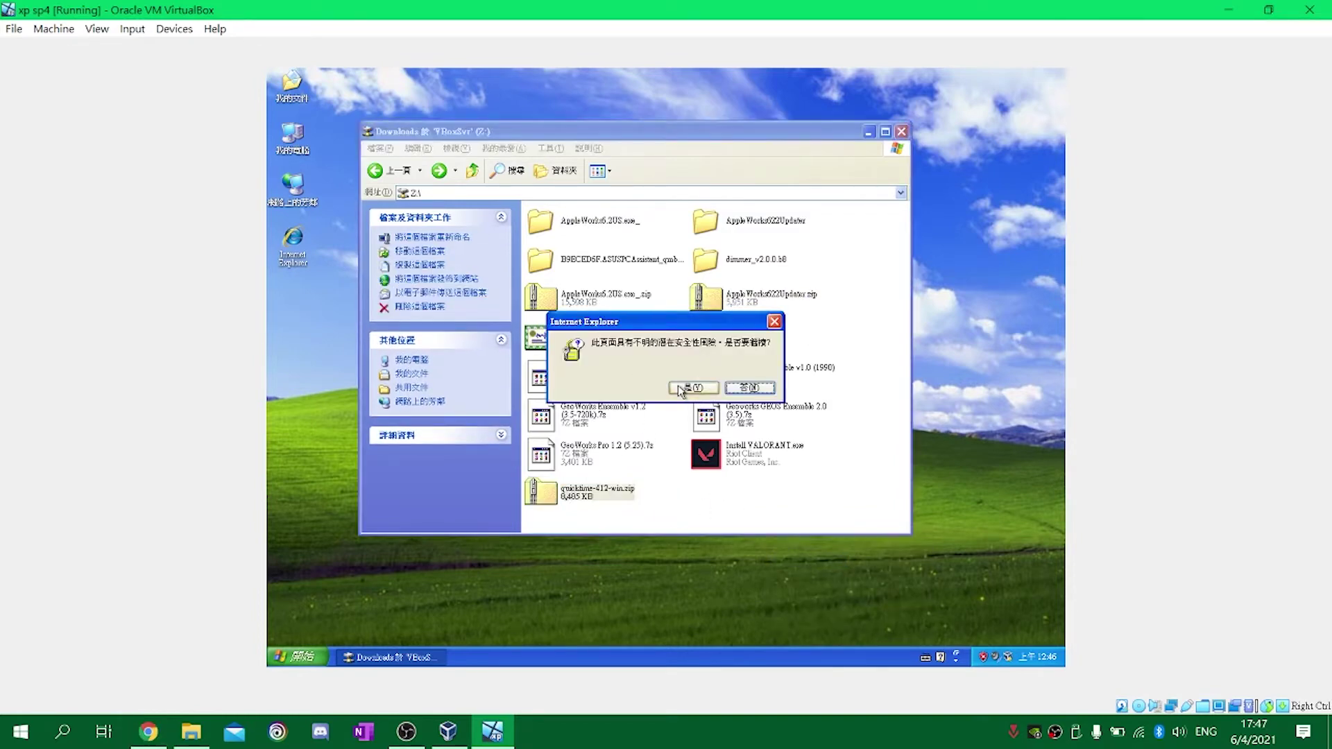
# Allow quicktime-412-win.zip to open despite the security warning and extract it to the quicktime-412-win folder on the shared drive.
pyautogui.click(680, 388)
pyautogui.click(638, 345)
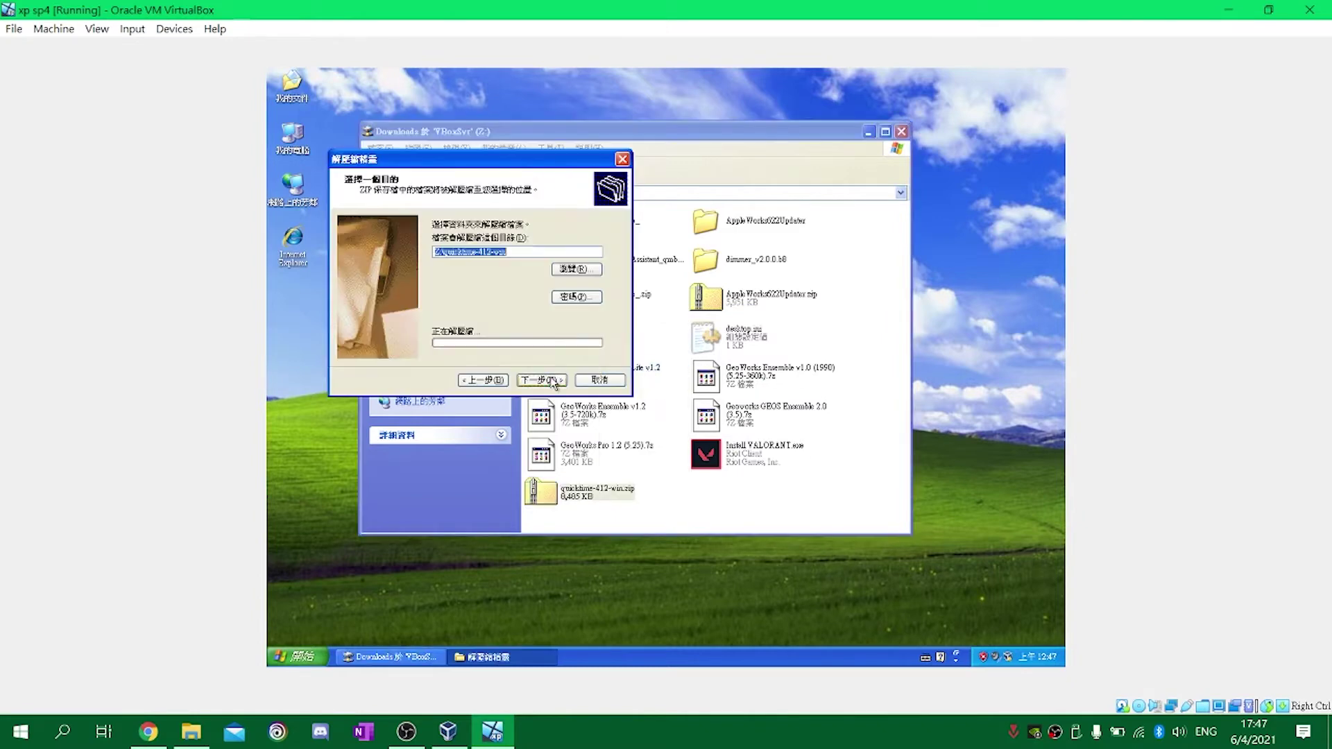
pyautogui.click(552, 381)
pyautogui.click(552, 380)
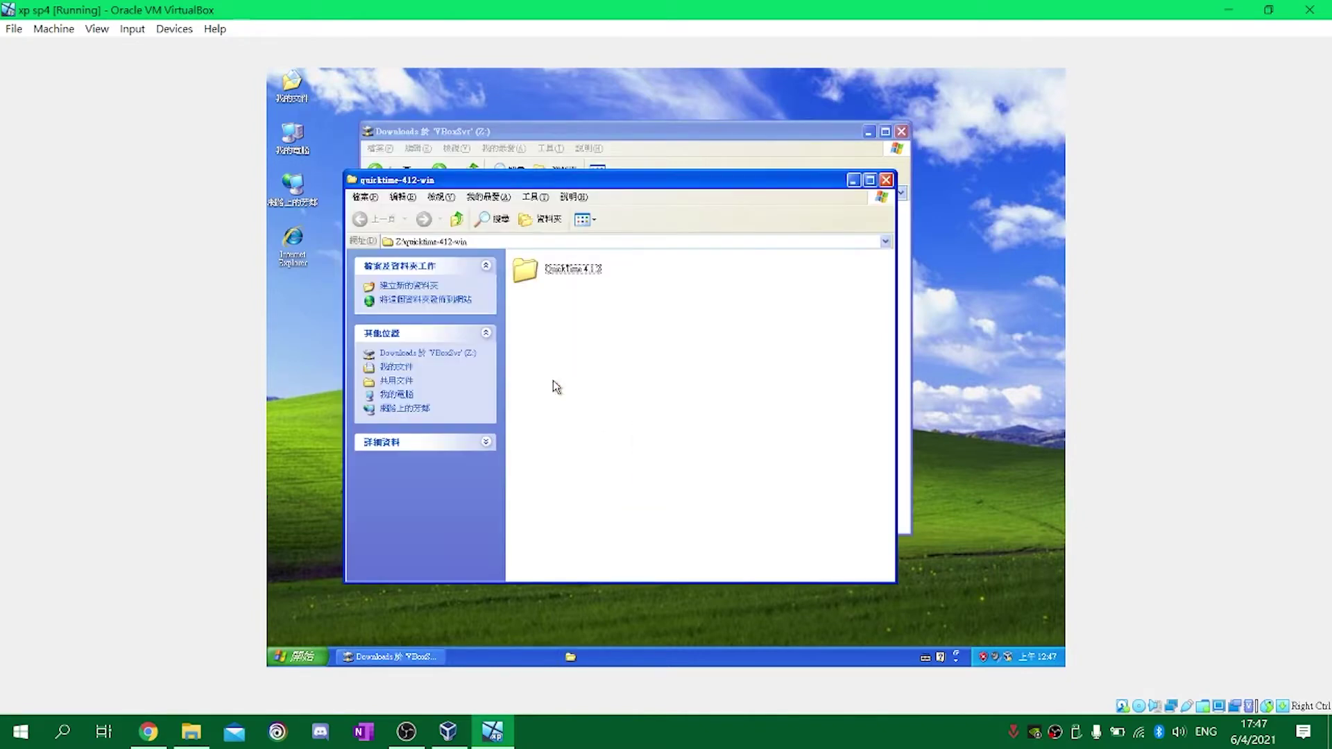
# Run QuickTimeInstaller.exe from the extracted QuickTime 4.1.2 folder and allow it past the security warning.
pyautogui.doubleClick(555, 272)
pyautogui.doubleClick(693, 260)
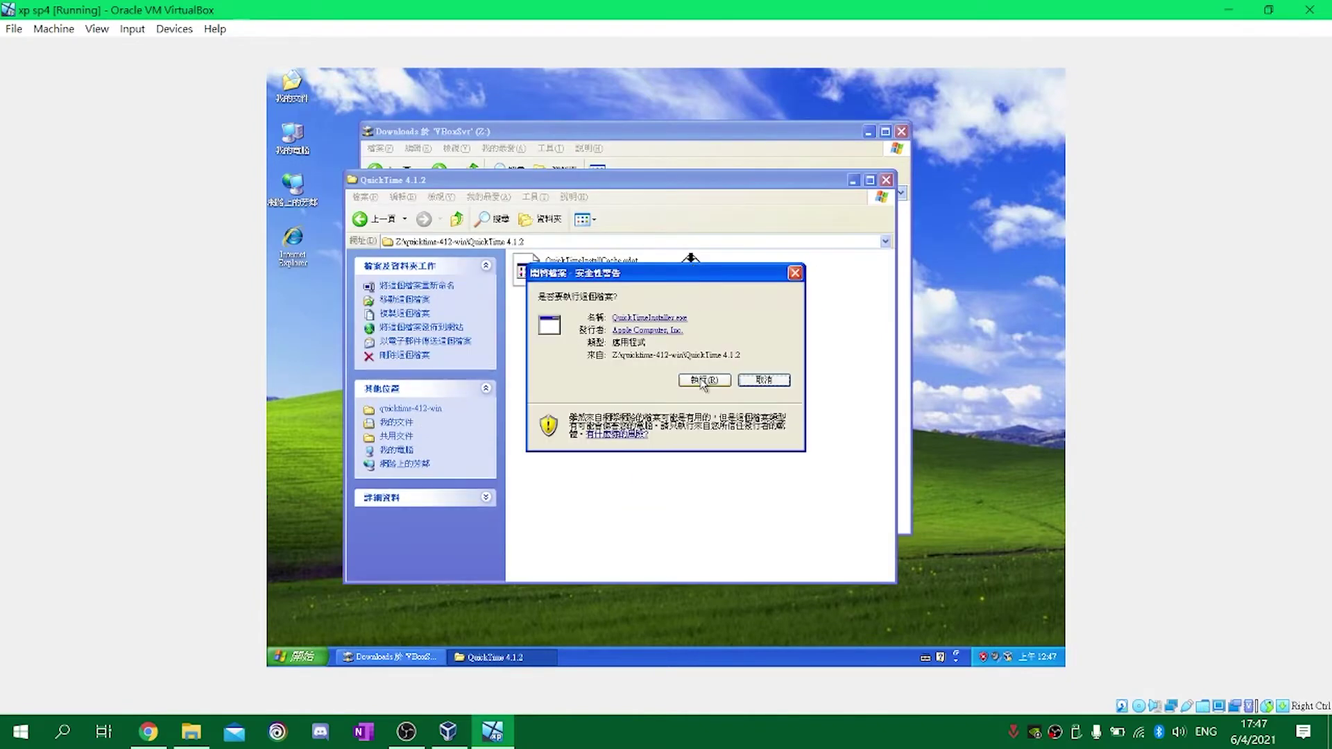
pyautogui.click(698, 365)
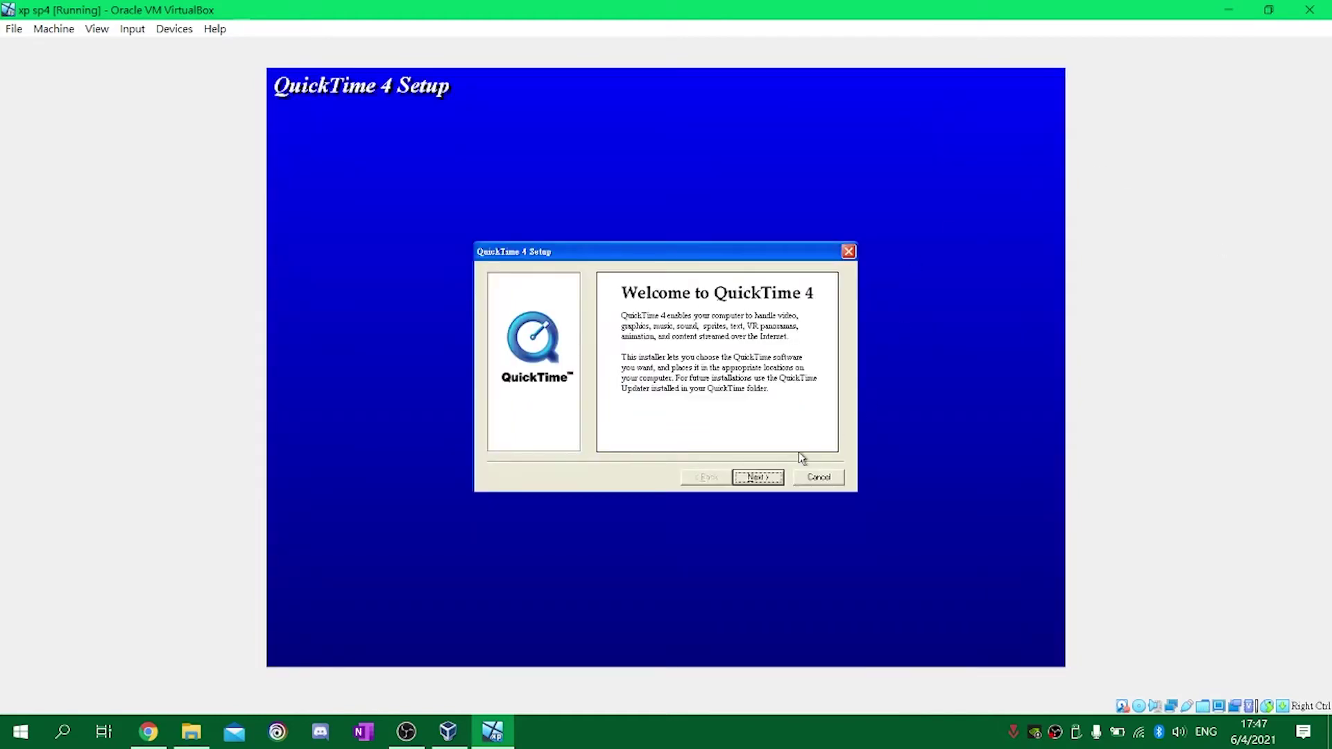
# Accept the QuickTime 4 license and keep the default destination directory, QuickTime program folder and Internet Explorer plugin option.
pyautogui.click(778, 477)
pyautogui.click(779, 478)
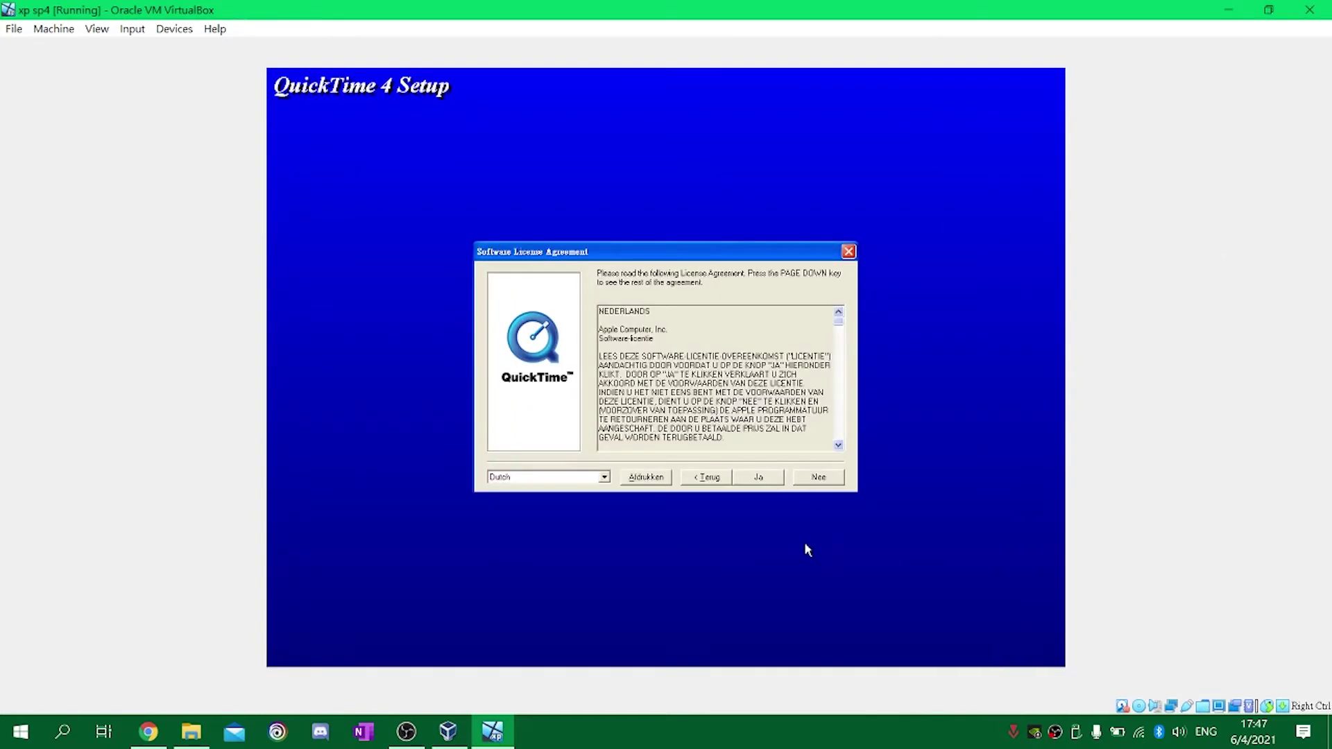
pyautogui.click(760, 477)
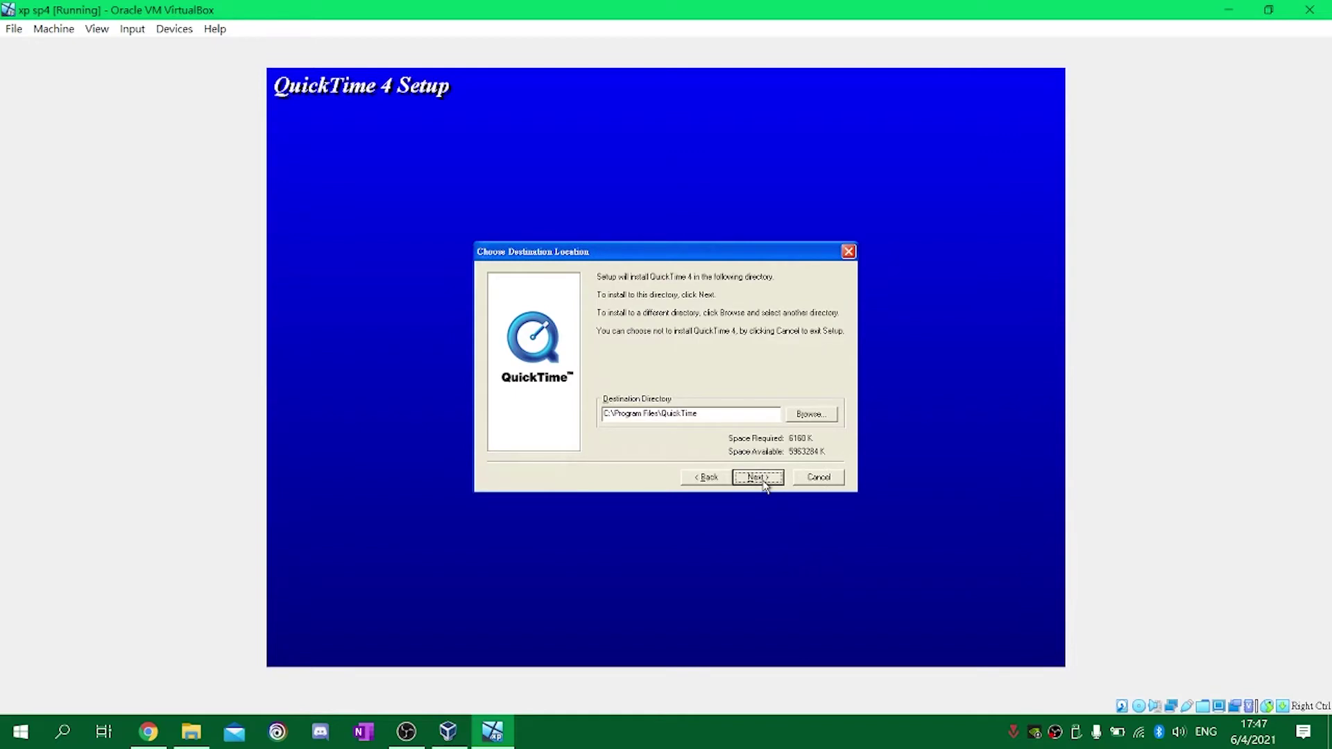
pyautogui.click(759, 478)
pyautogui.click(768, 480)
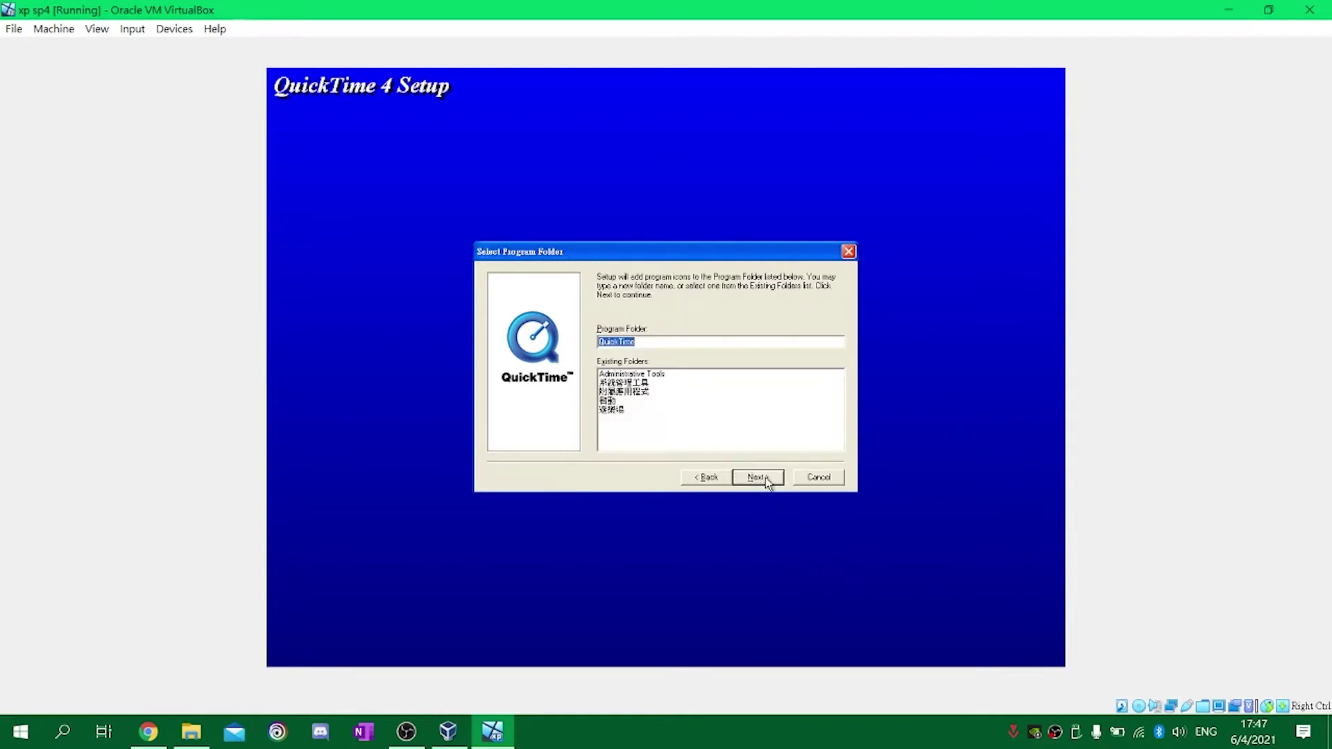
pyautogui.click(764, 478)
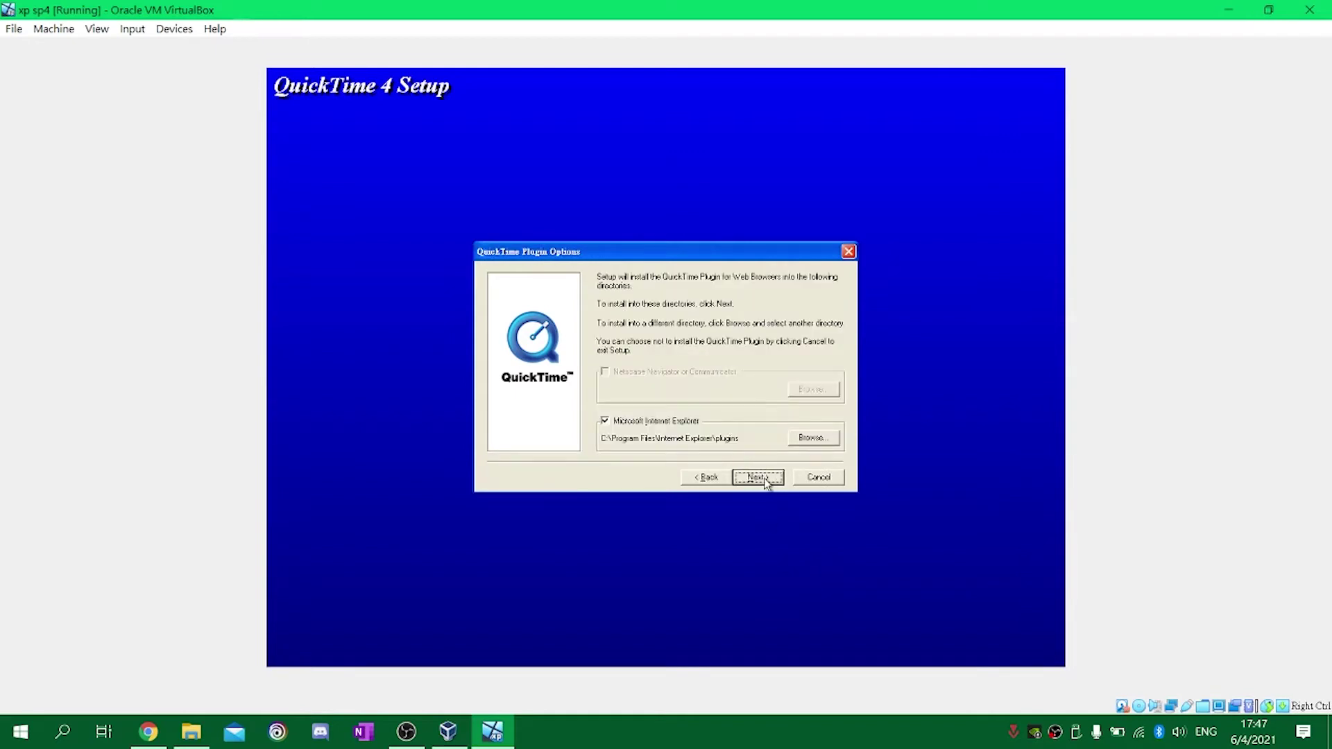
pyautogui.click(757, 484)
# Choose Intranet/LAN as the connection speed, fill in the registered name and organization without a registration number, and complete QuickTime setup.
pyautogui.click(750, 347)
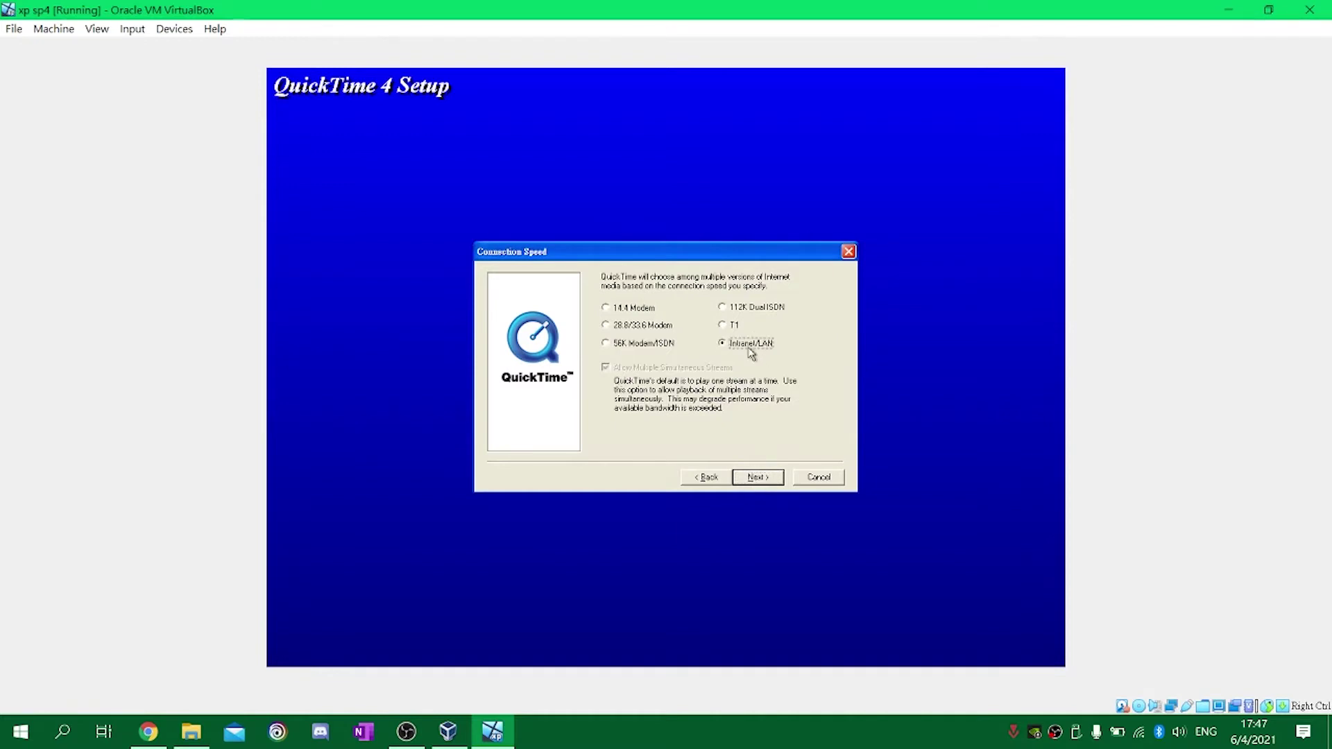
pyautogui.click(757, 477)
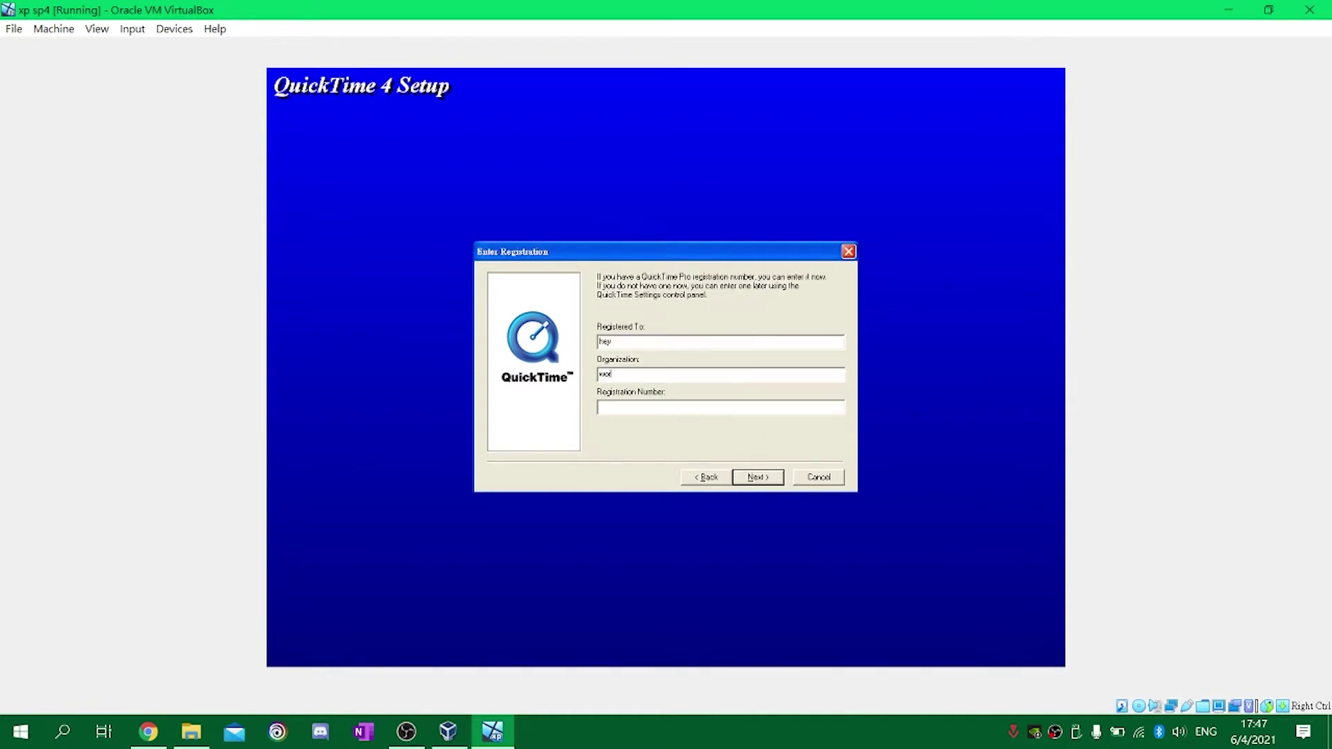
pyautogui.click(761, 476)
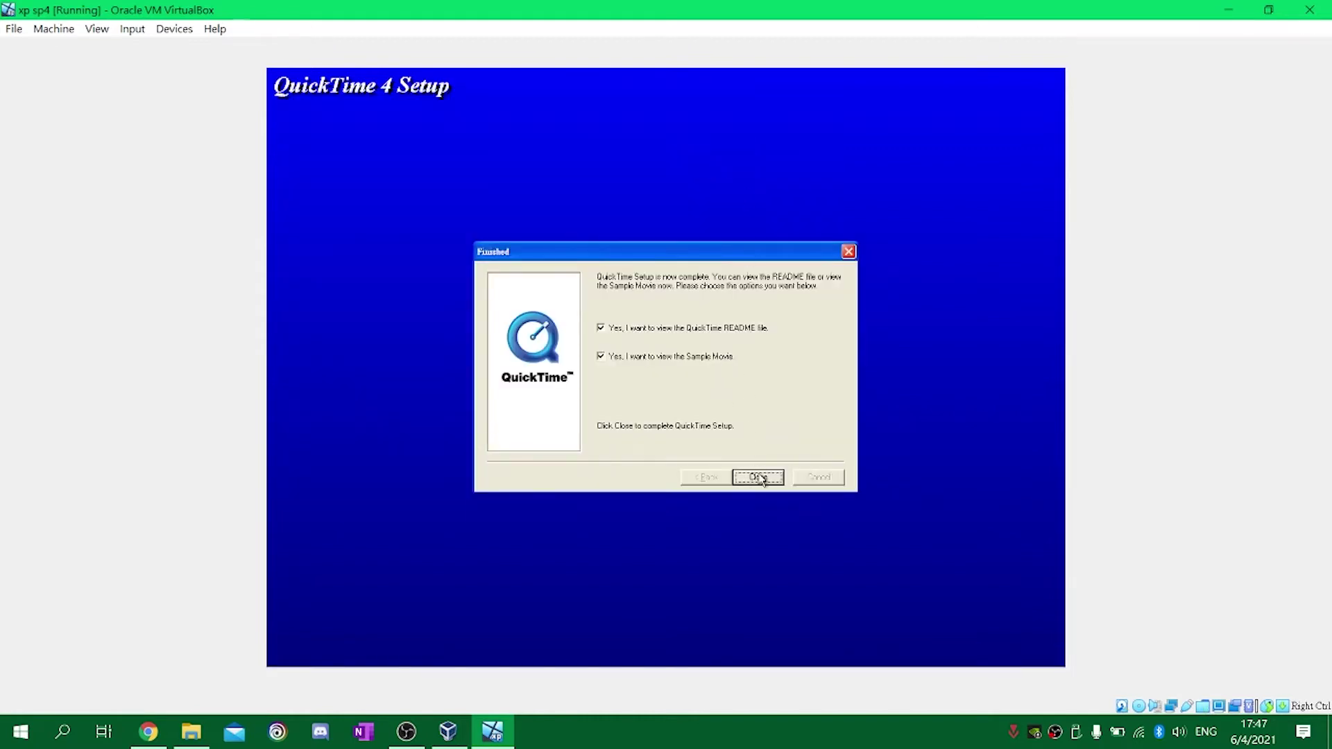
pyautogui.click(759, 477)
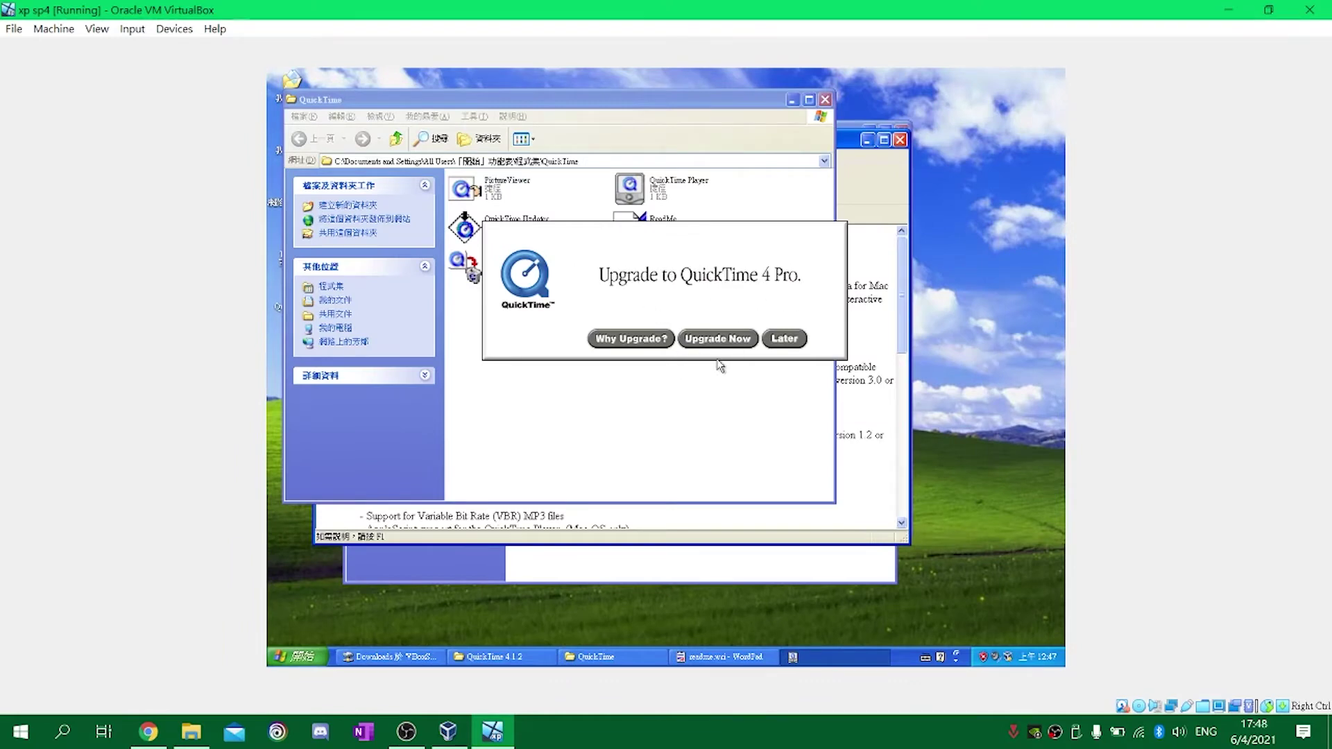
# Postpone the QuickTime 4 Pro upgrade and move the sample movie and QuickTimePlayer windows apart.
pyautogui.click(785, 338)
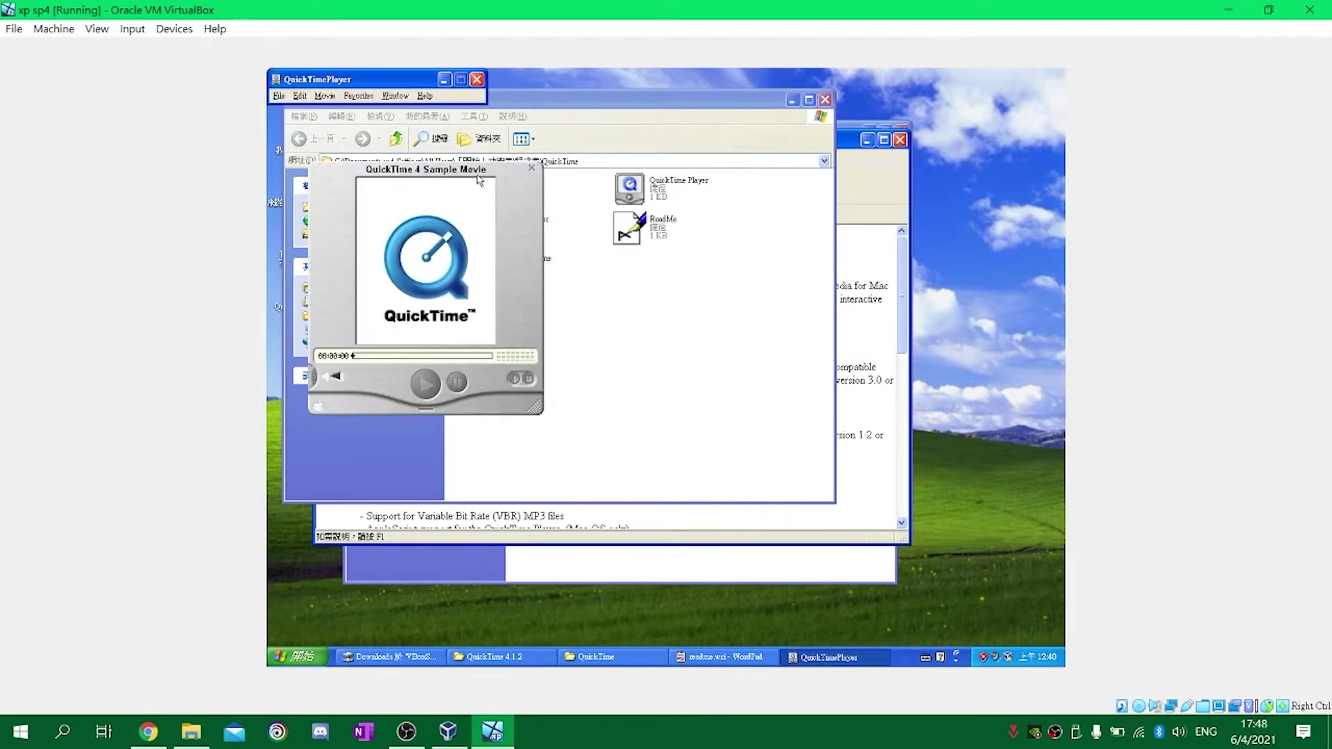
pyautogui.moveTo(478, 179); pyautogui.dragTo(449, 125)
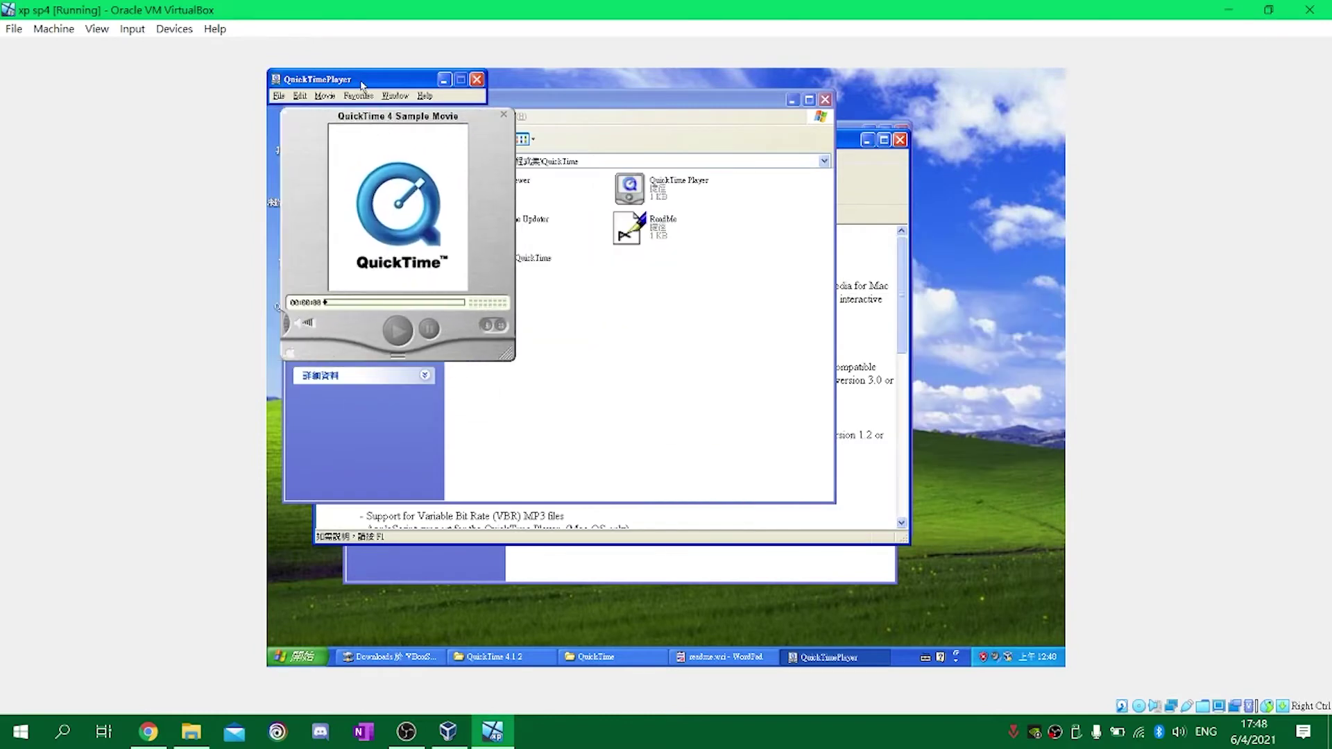
pyautogui.moveTo(361, 85); pyautogui.dragTo(699, 121)
# View the About QuickTime Player information and dismiss it.
pyautogui.click(764, 132)
pyautogui.click(757, 186)
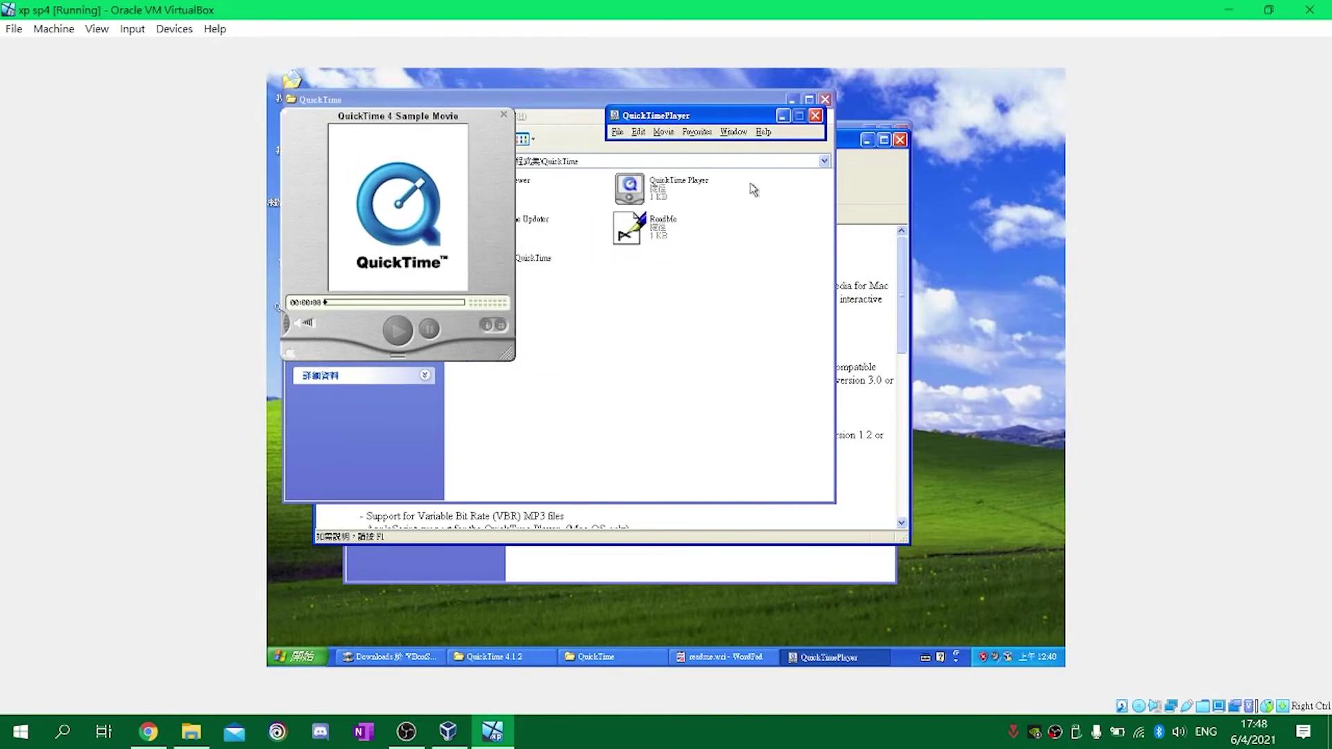
pyautogui.click(734, 132)
pyautogui.click(777, 193)
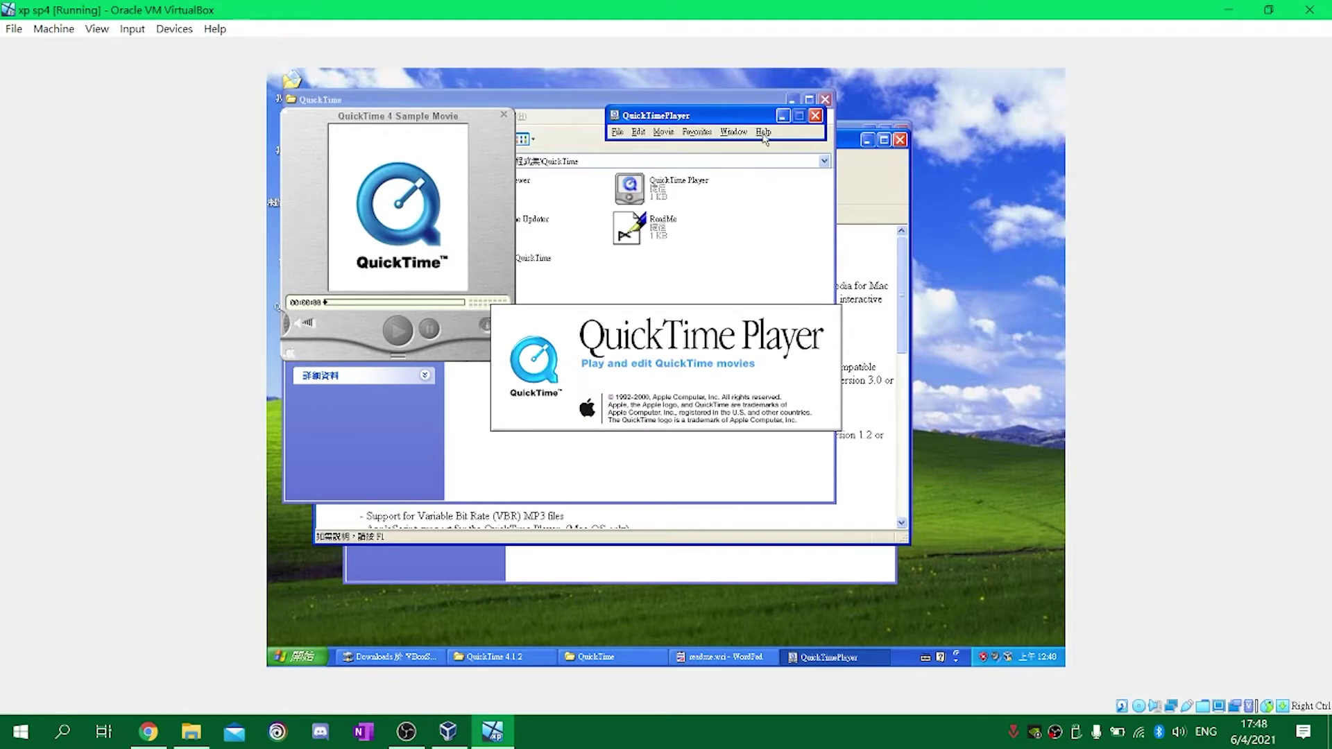
pyautogui.click(703, 352)
# Check the QuickTime Web Site and the on-line QuickTime Player help in the browser, closing the browser after each.
pyautogui.click(763, 132)
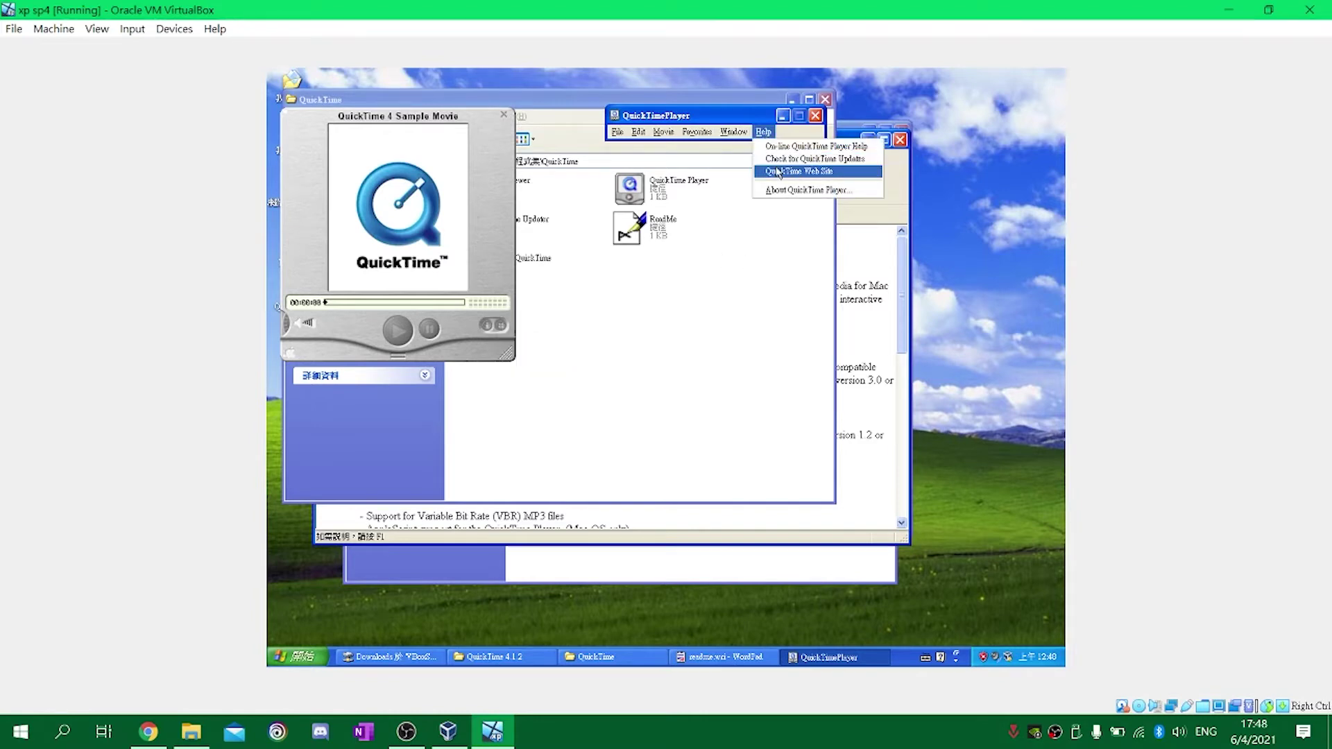
pyautogui.click(766, 173)
pyautogui.click(1057, 76)
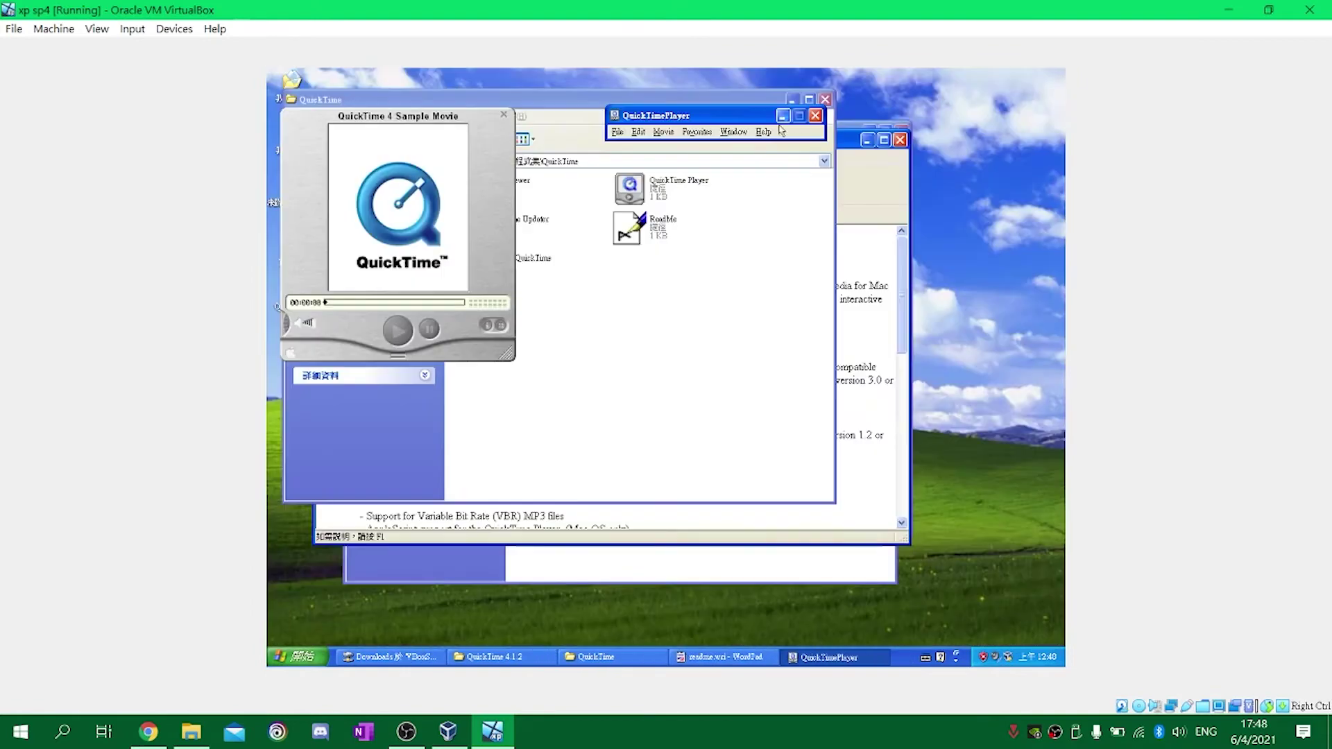
pyautogui.click(763, 132)
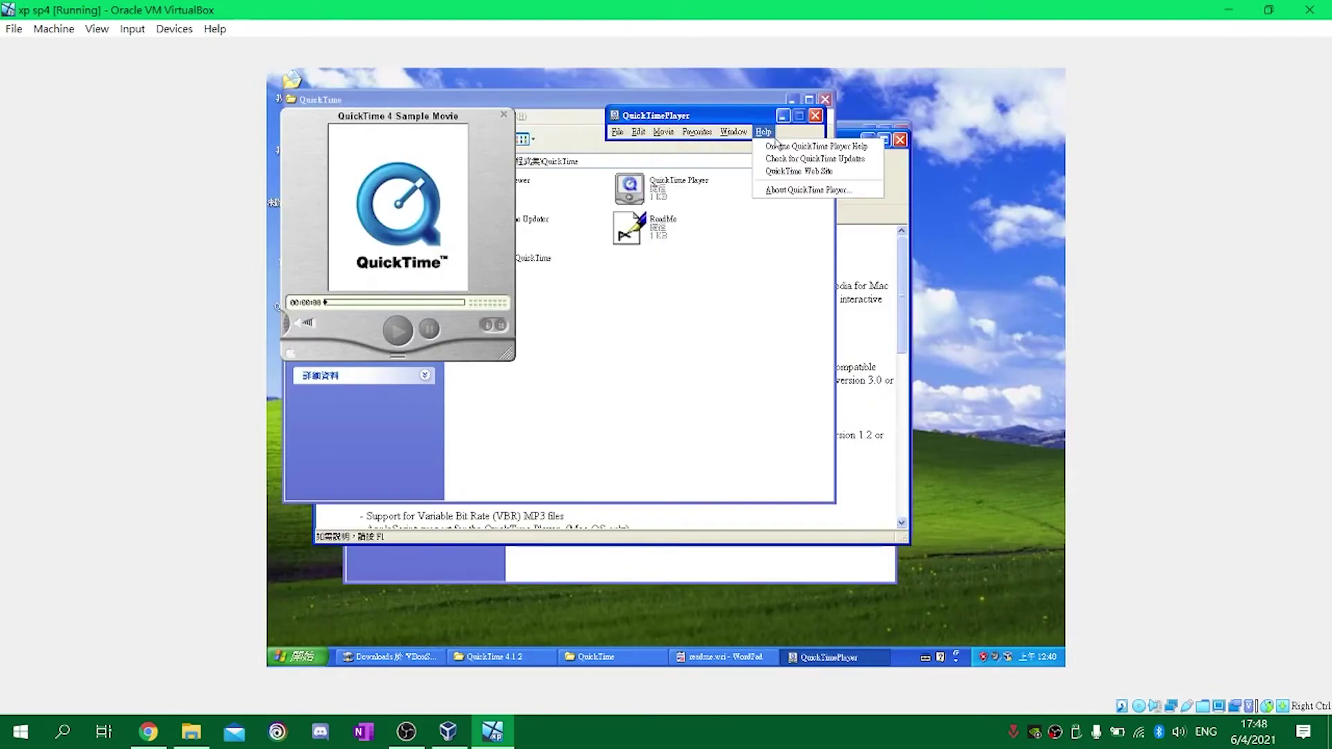
pyautogui.click(777, 147)
pyautogui.click(368, 286)
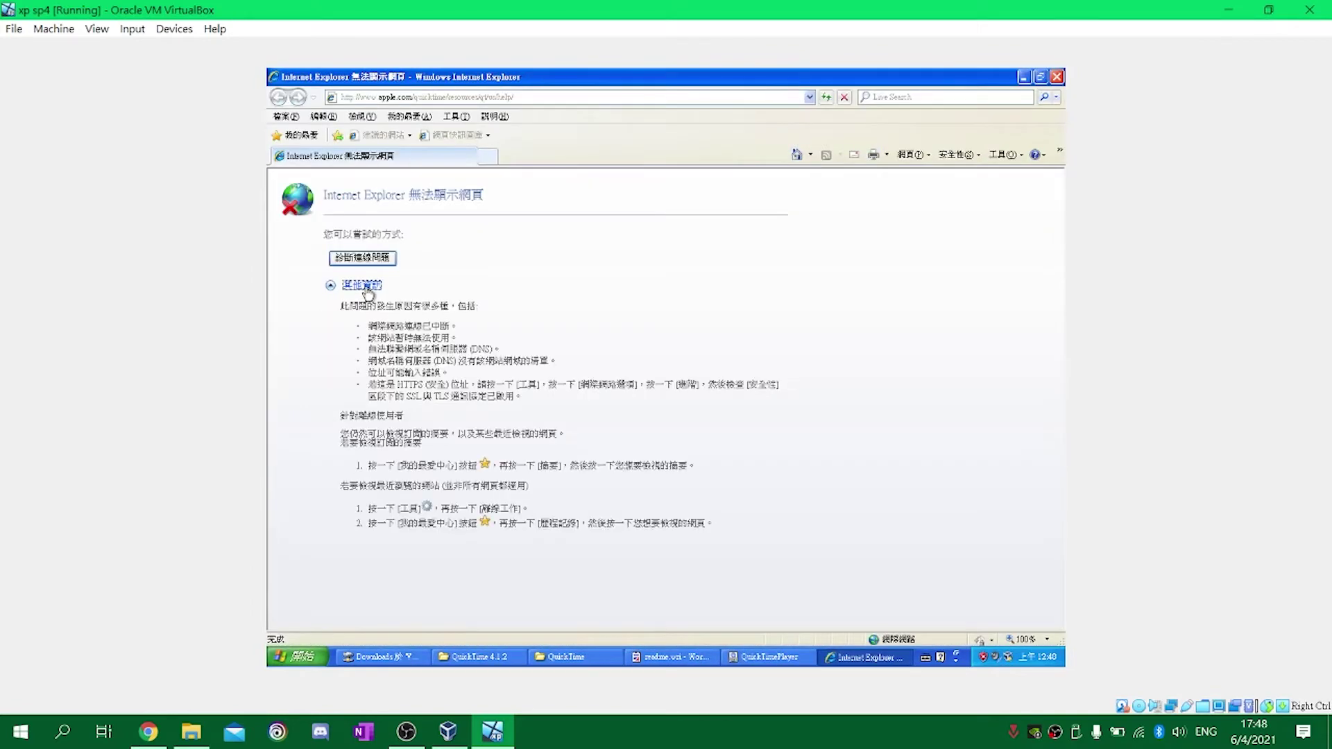
pyautogui.click(367, 287)
pyautogui.click(1057, 76)
# Close QuickTime Player and its program folder, skim the readme, and close WordPad and the QuickTime 4.1.2 folder.
pyautogui.click(816, 117)
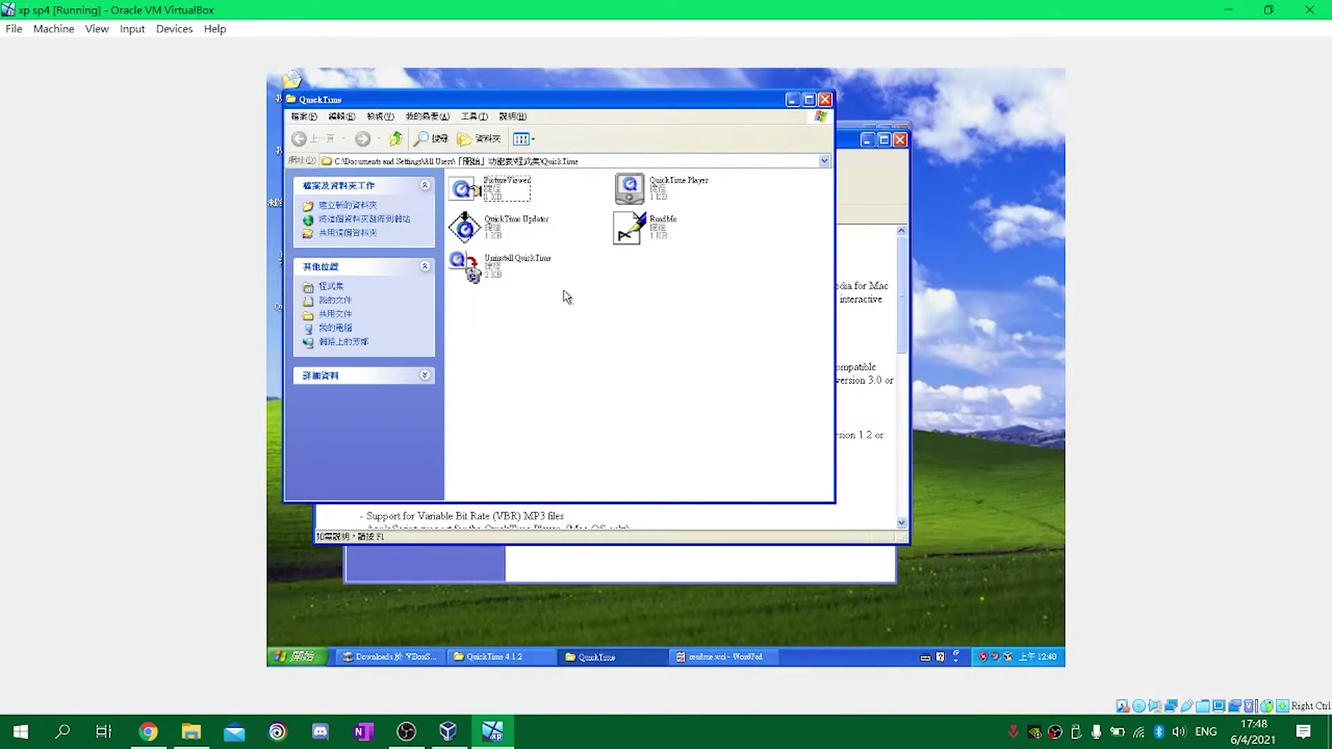
pyautogui.click(825, 99)
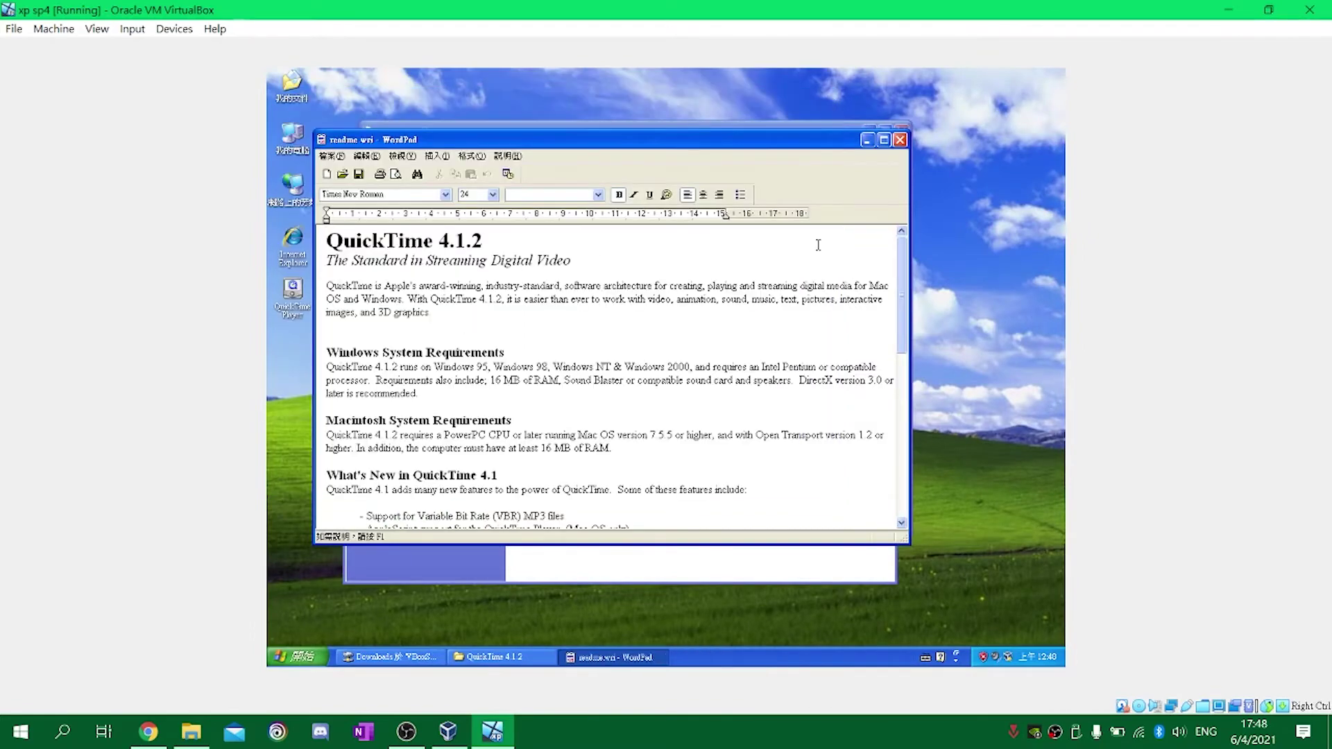
pyautogui.scroll(-10, 462, 272)
pyautogui.scroll(10, 462, 272)
pyautogui.click(900, 141)
pyautogui.click(886, 181)
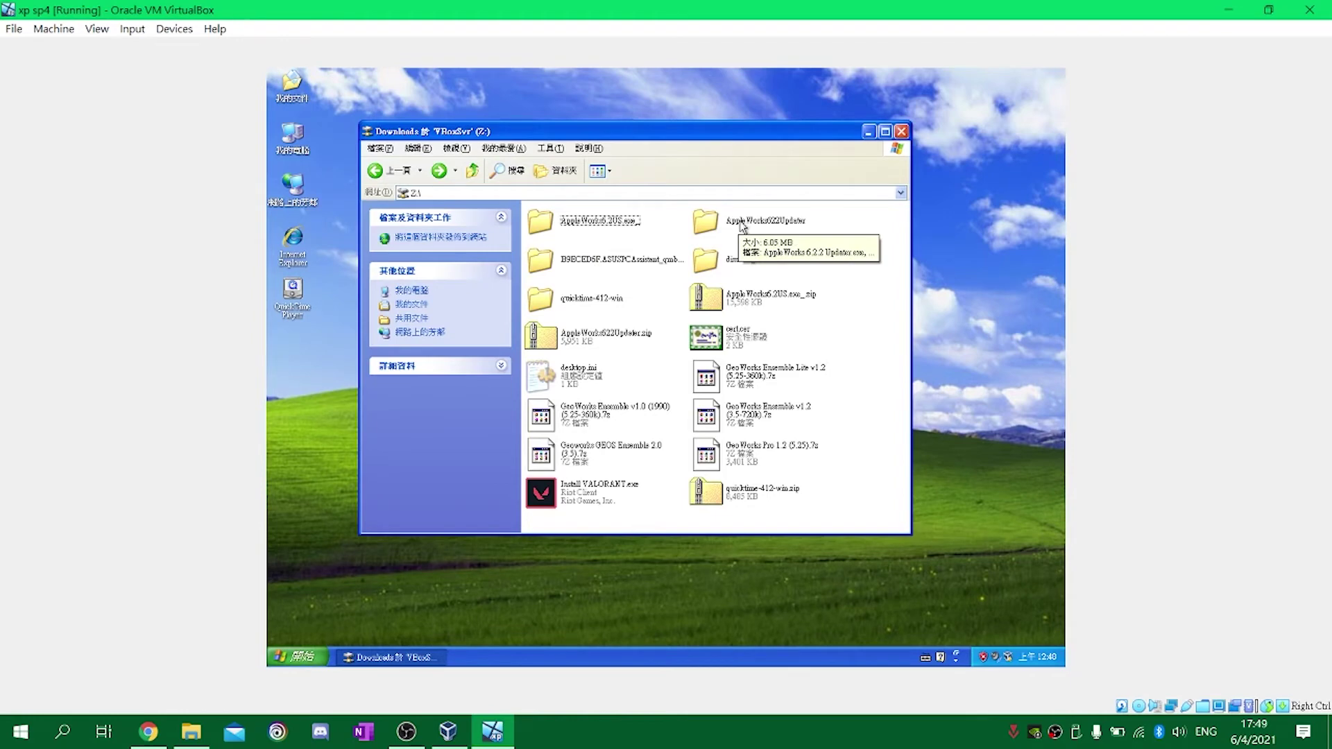
# Run AppleWorks6.2.exe from the AppleWorks6.2US.exe_ folder on the shared drive and allow it past the security warning.
pyautogui.doubleClick(540, 221)
pyautogui.doubleClick(705, 221)
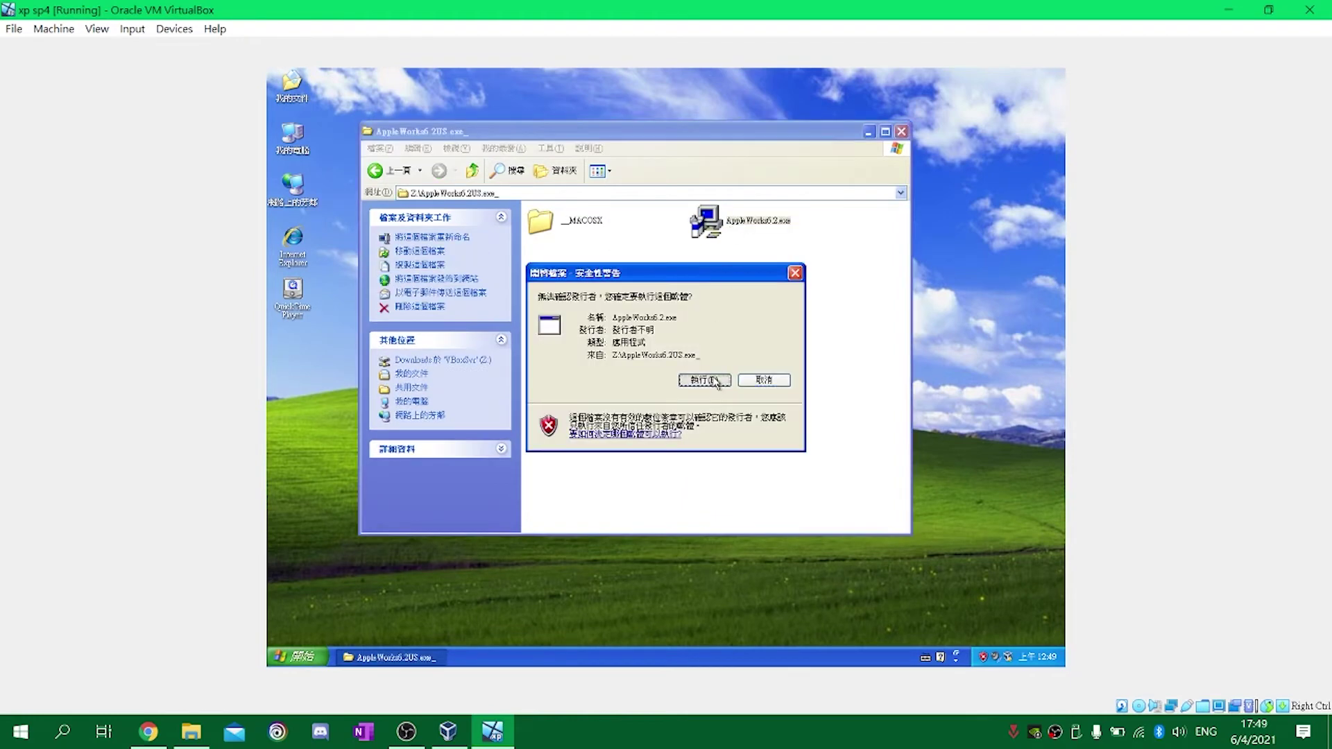
pyautogui.click(705, 382)
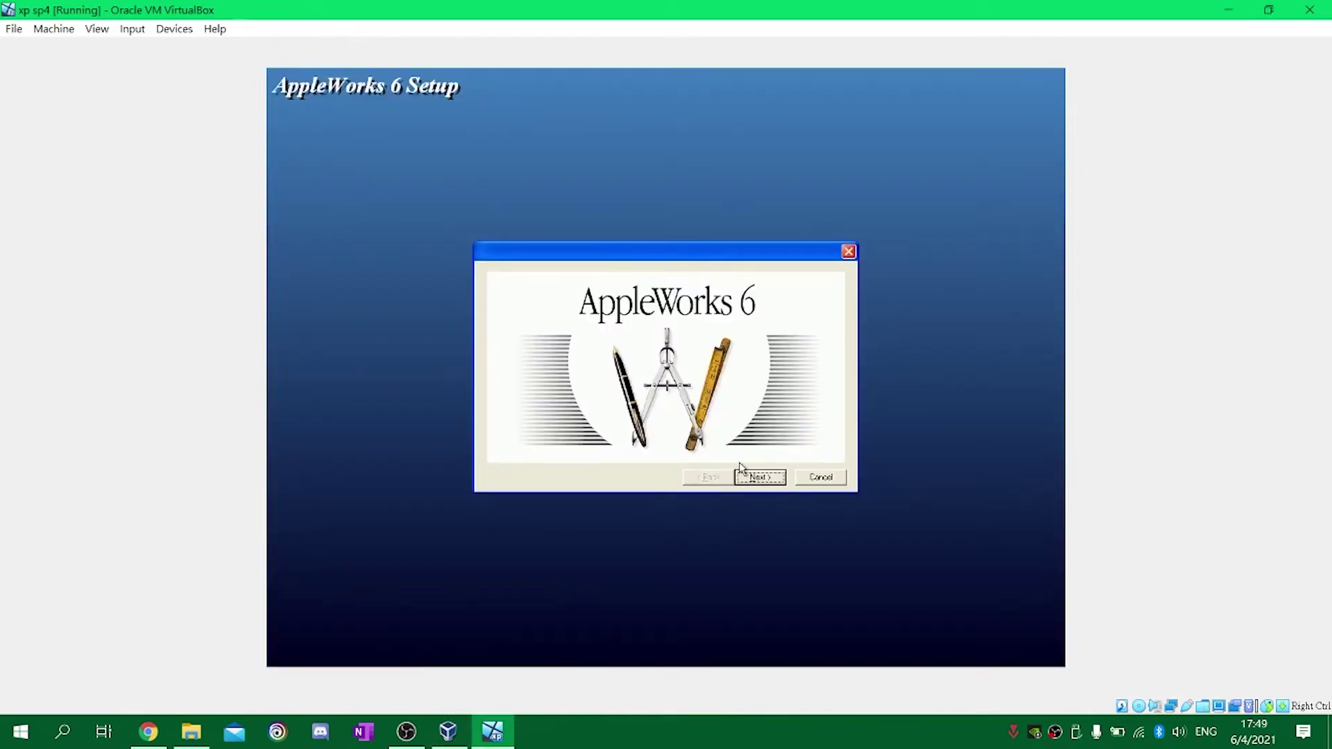
# Install AppleWorks 6 with English as the license language, accepting the license and keeping the default install directory and remaining defaults.
pyautogui.click(760, 477)
pyautogui.click(758, 476)
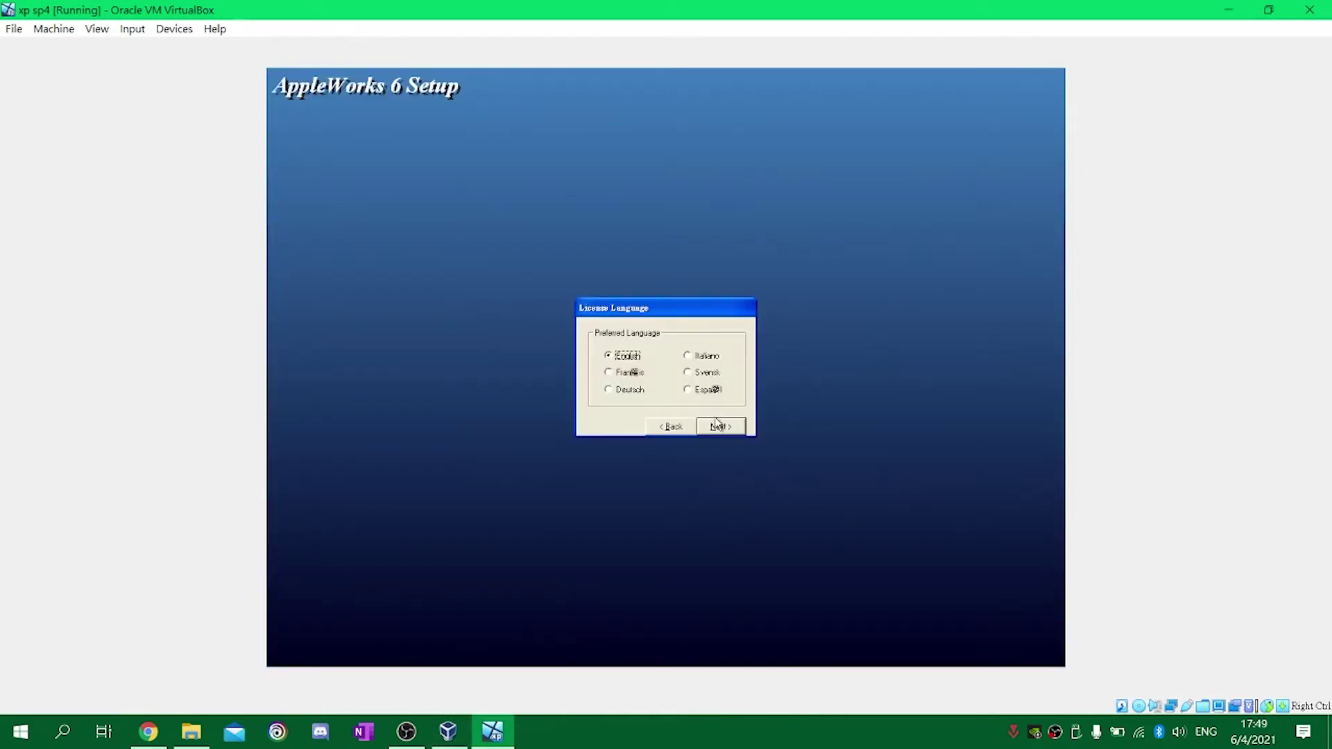
pyautogui.click(719, 425)
pyautogui.click(742, 478)
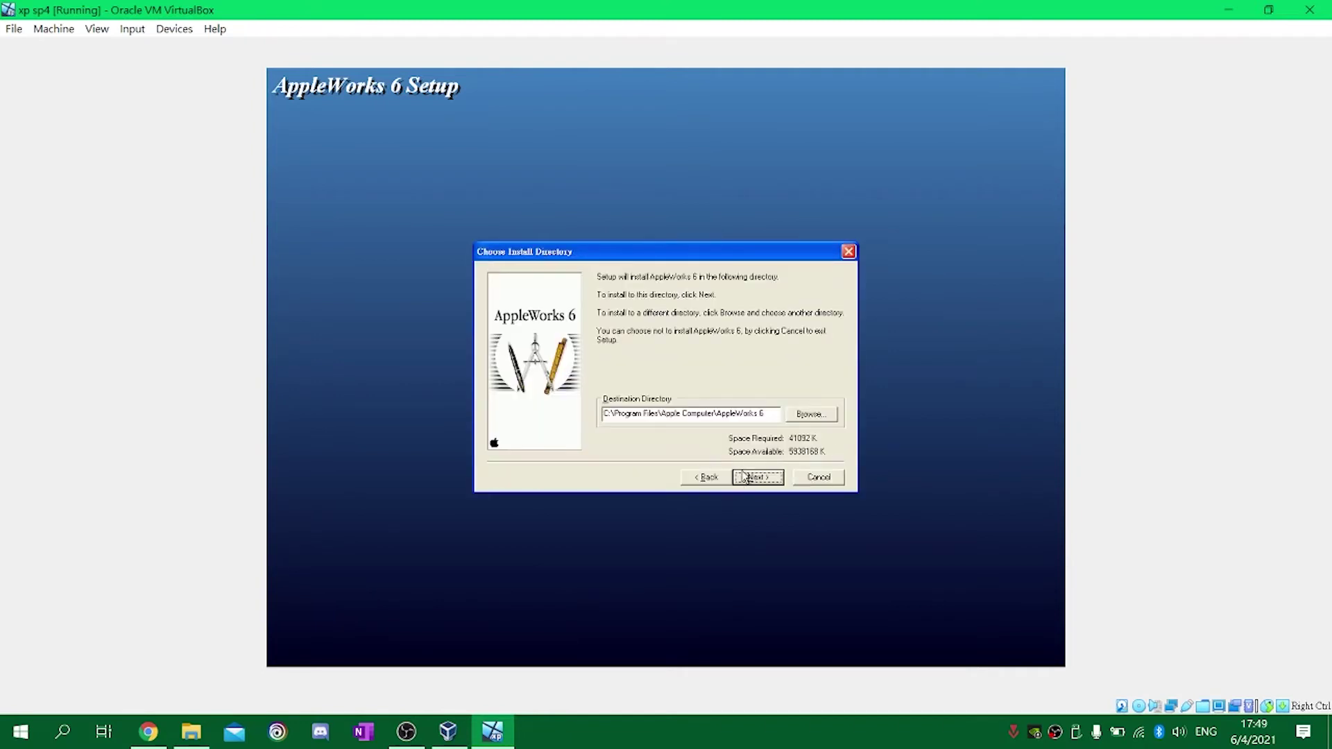
pyautogui.click(744, 477)
pyautogui.click(745, 478)
pyautogui.click(744, 478)
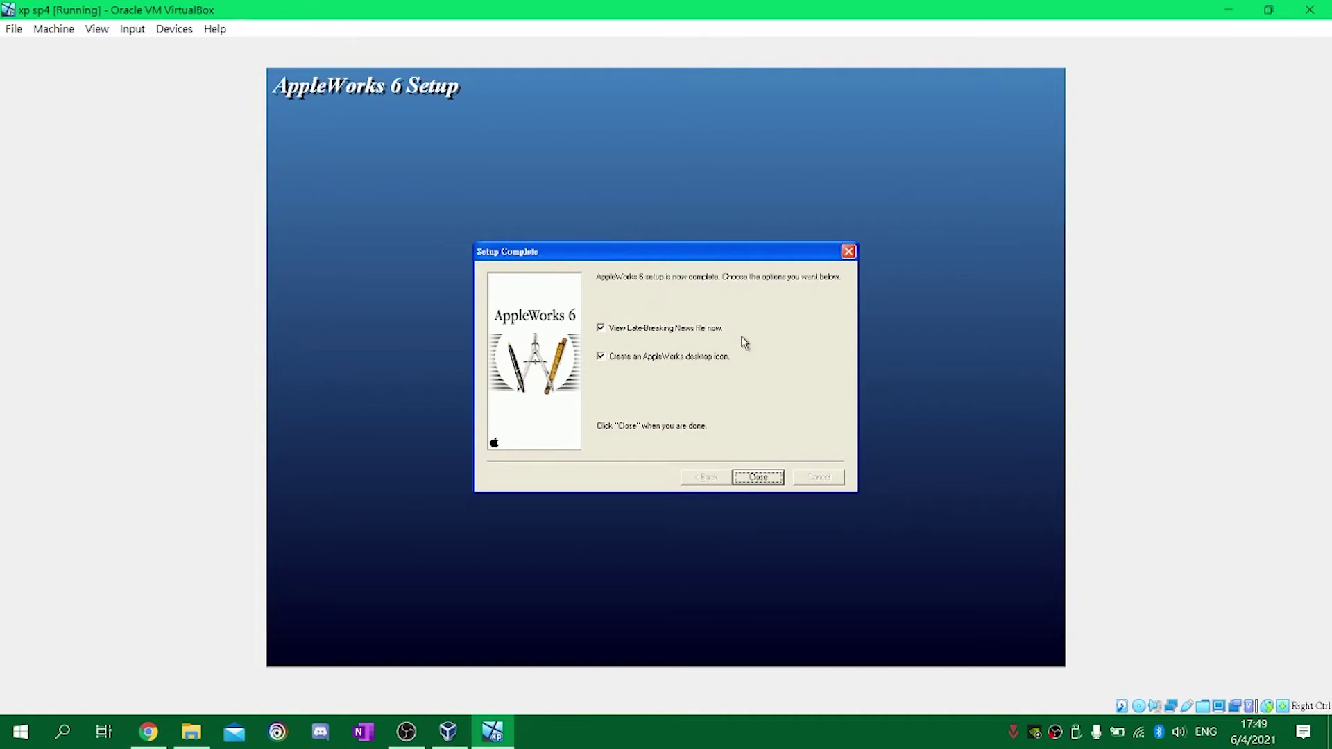
# Opt out of viewing the Late-Breaking News file, complete setup with an AppleWorks desktop icon, and close the AppleWorks 6 program folder.
pyautogui.click(722, 329)
pyautogui.click(756, 475)
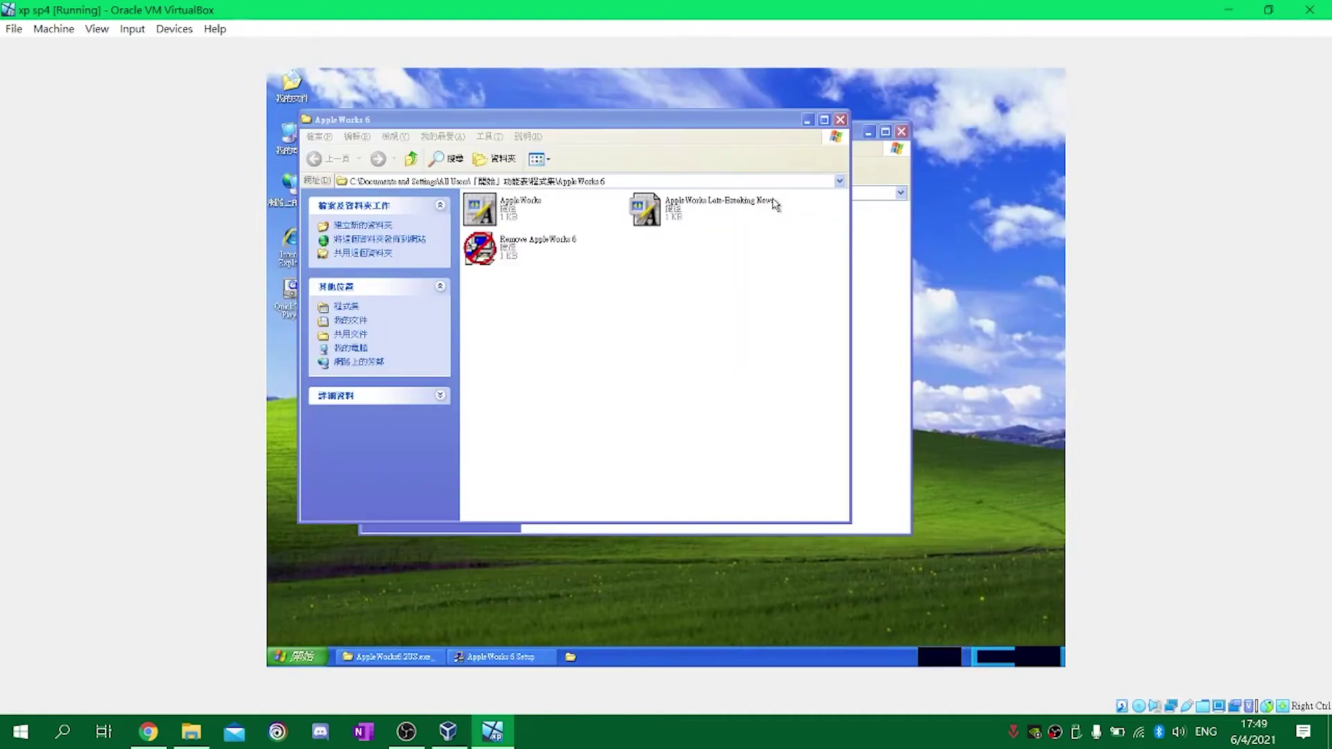
pyautogui.click(840, 119)
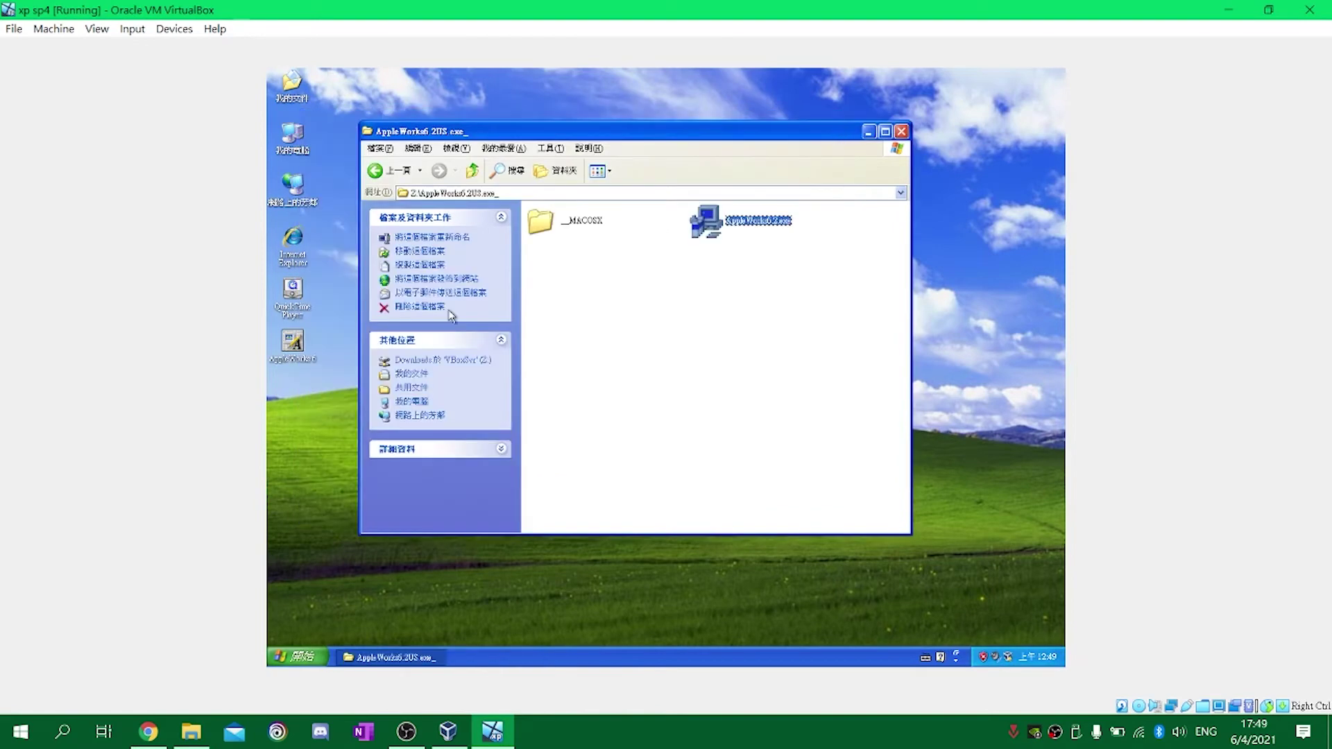
# Launch AppleWorks 6 from the desktop and create a blank word processing document and a blank spreadsheet from Starting Points.
pyautogui.doubleClick(291, 347)
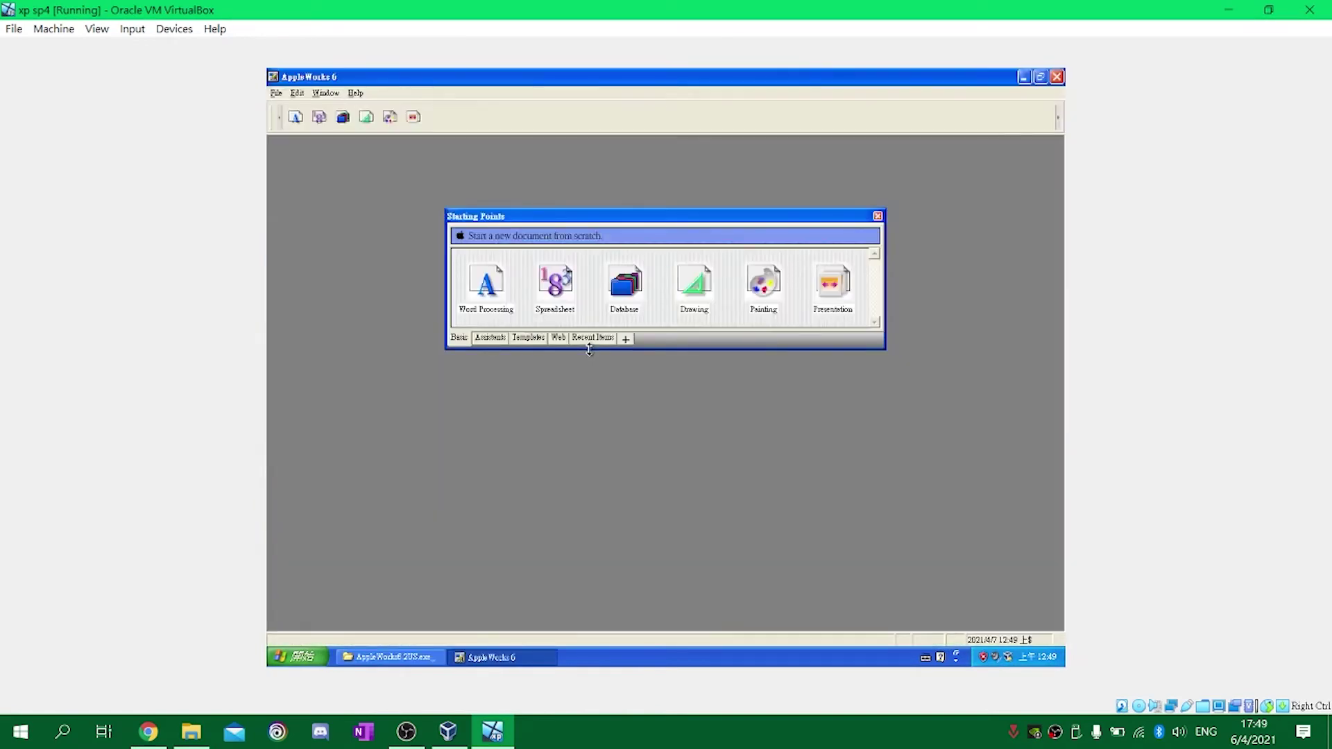
pyautogui.click(487, 286)
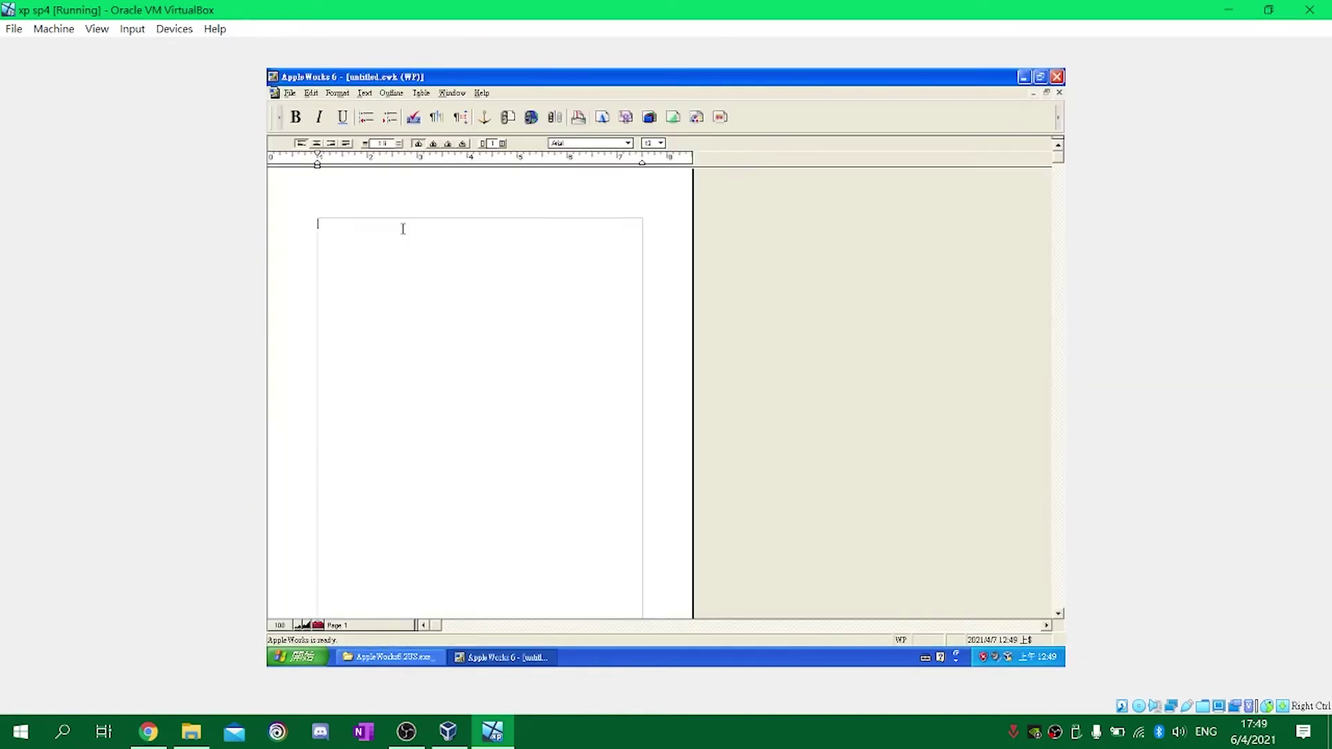
pyautogui.click(290, 93)
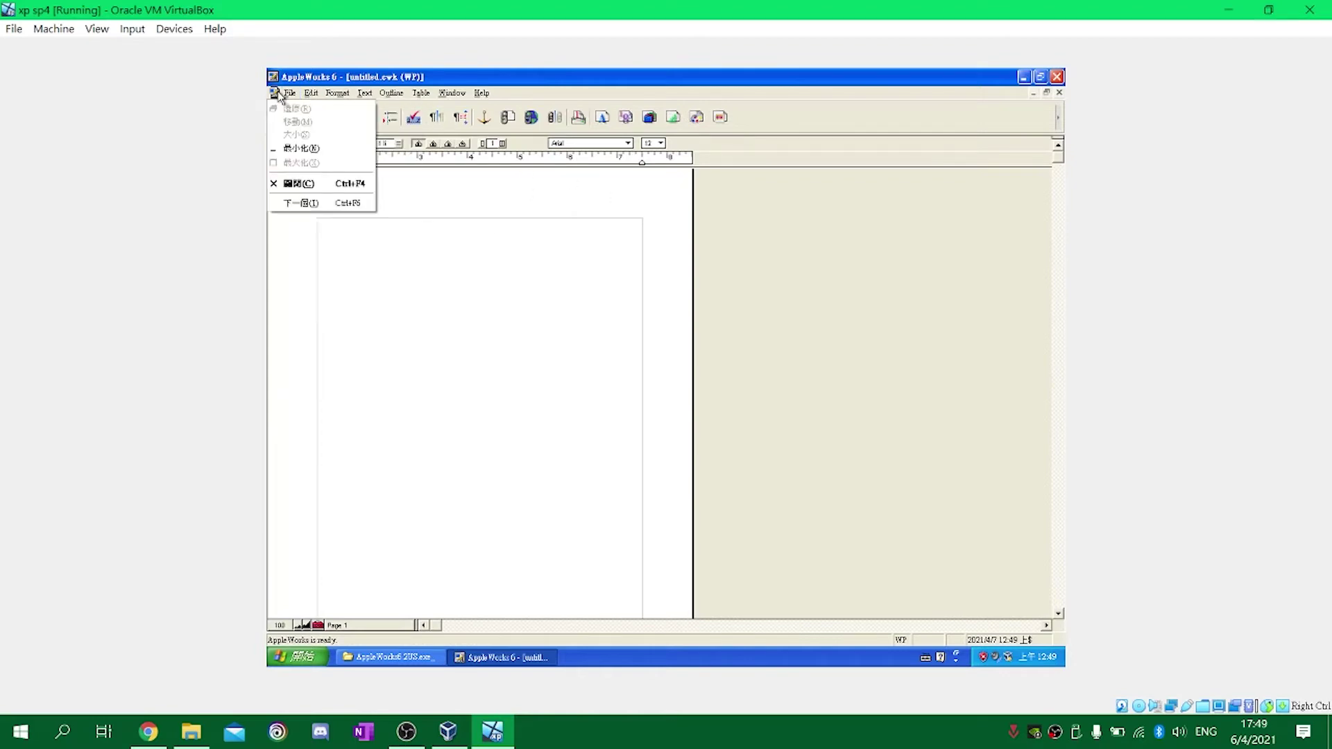
pyautogui.click(308, 132)
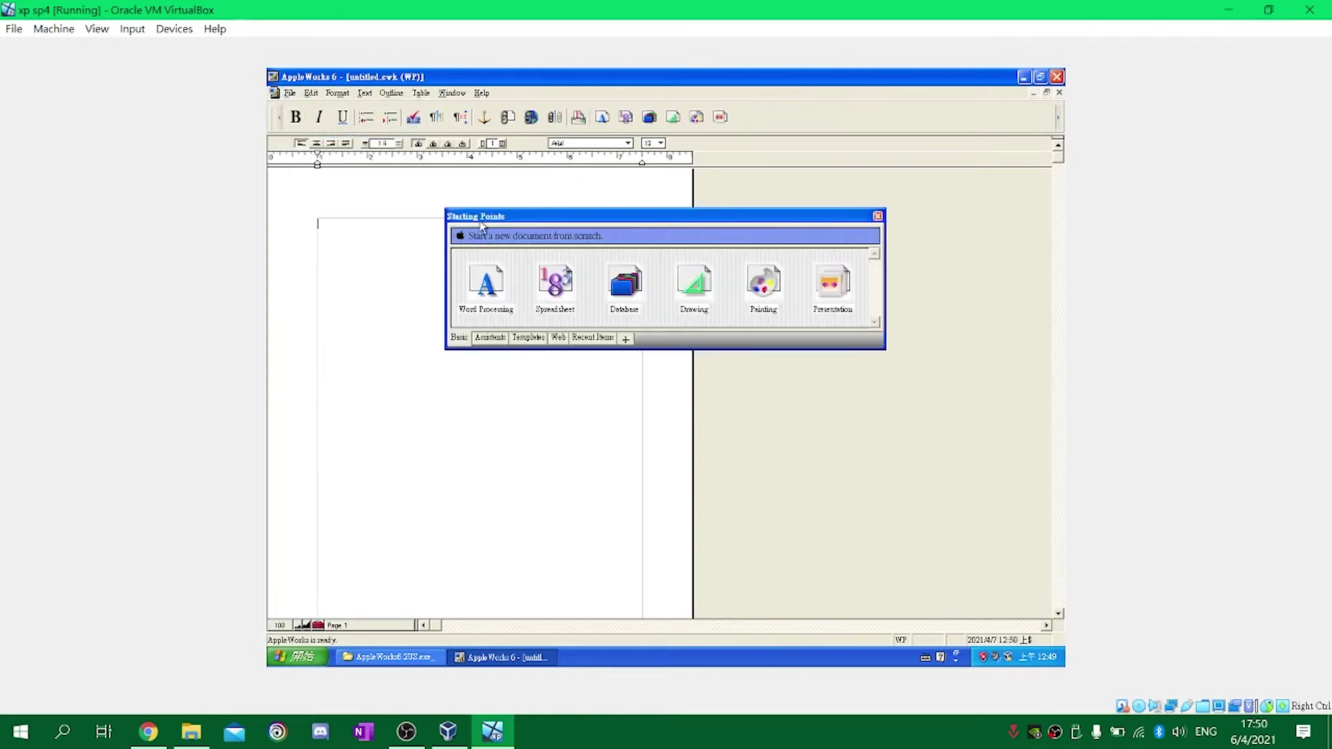
pyautogui.click(568, 283)
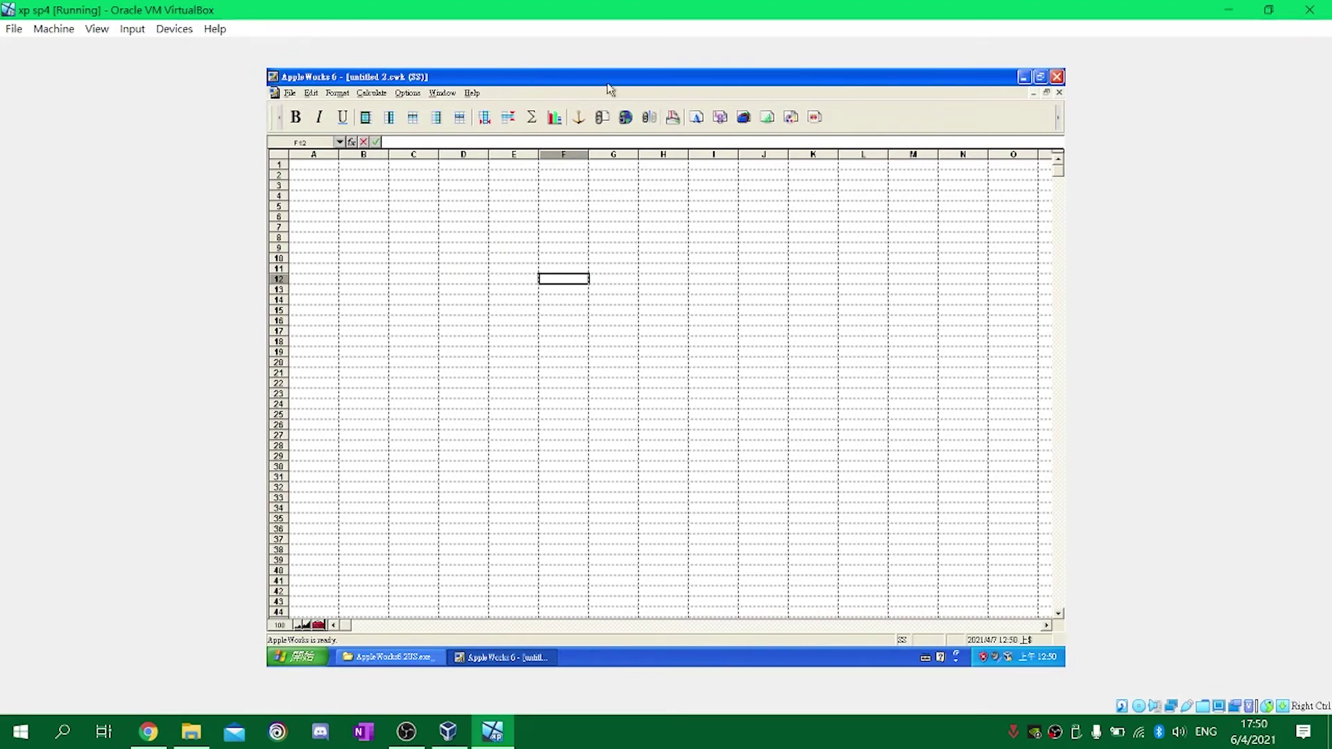
# Restore and re-maximize the AppleWorks window, and enter hey in cell B4 of the spreadsheet.
pyautogui.click(1041, 77)
pyautogui.moveTo(723, 88); pyautogui.dragTo(692, 31)
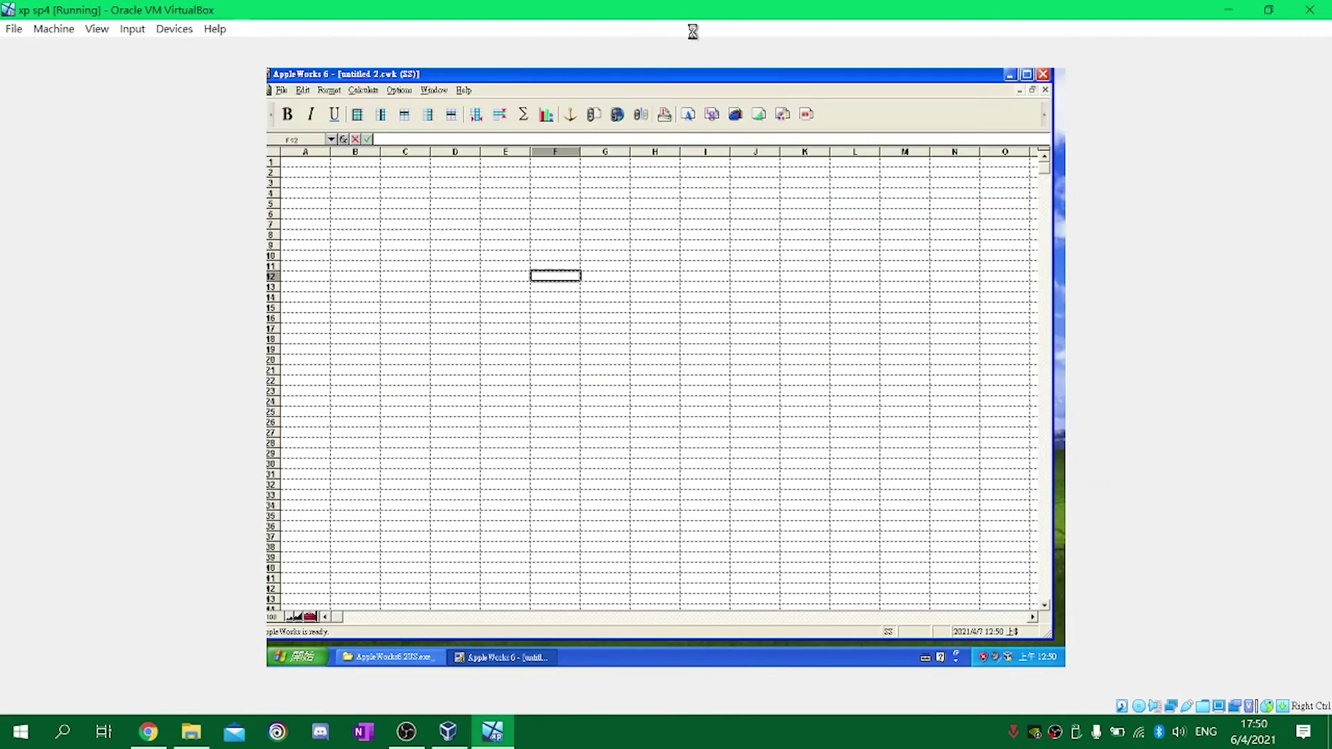
pyautogui.moveTo(691, 83); pyautogui.dragTo(700, 87)
pyautogui.click(378, 196)
pyautogui.write('h')
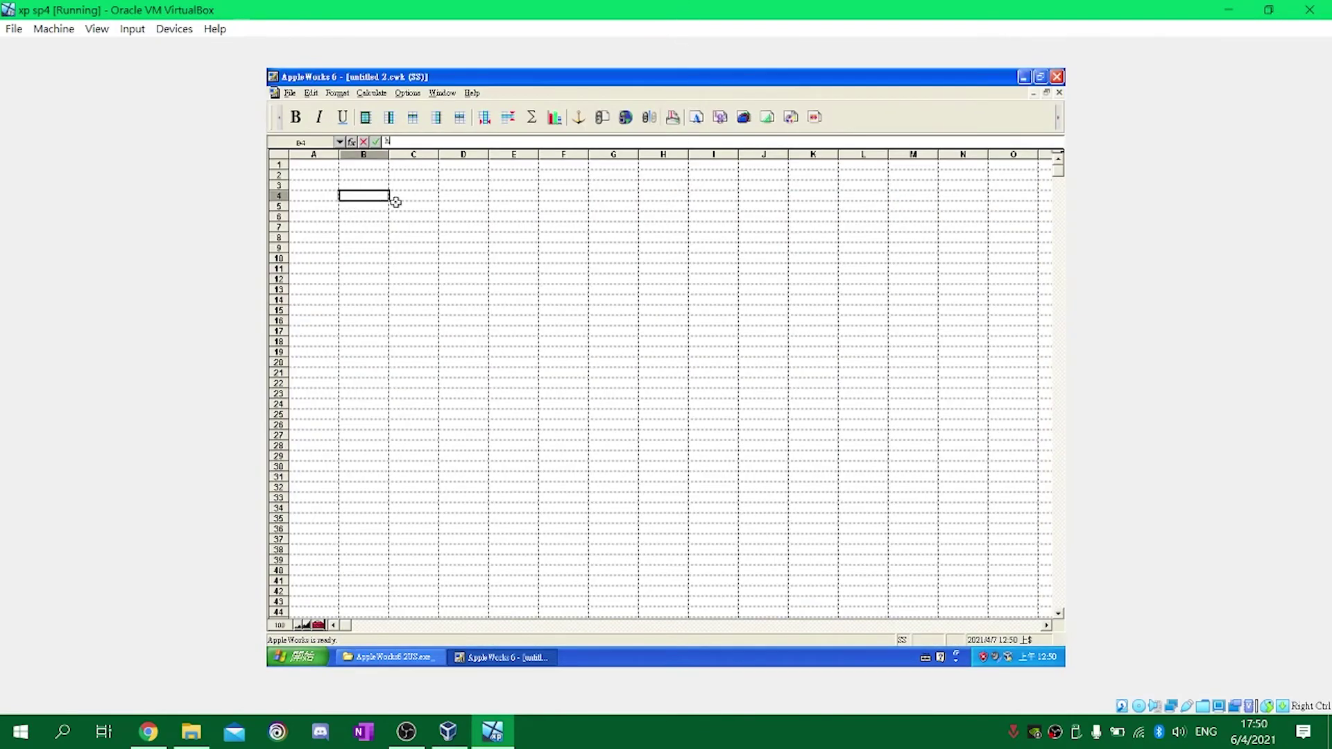
pyautogui.write('ey')
pyautogui.click(375, 142)
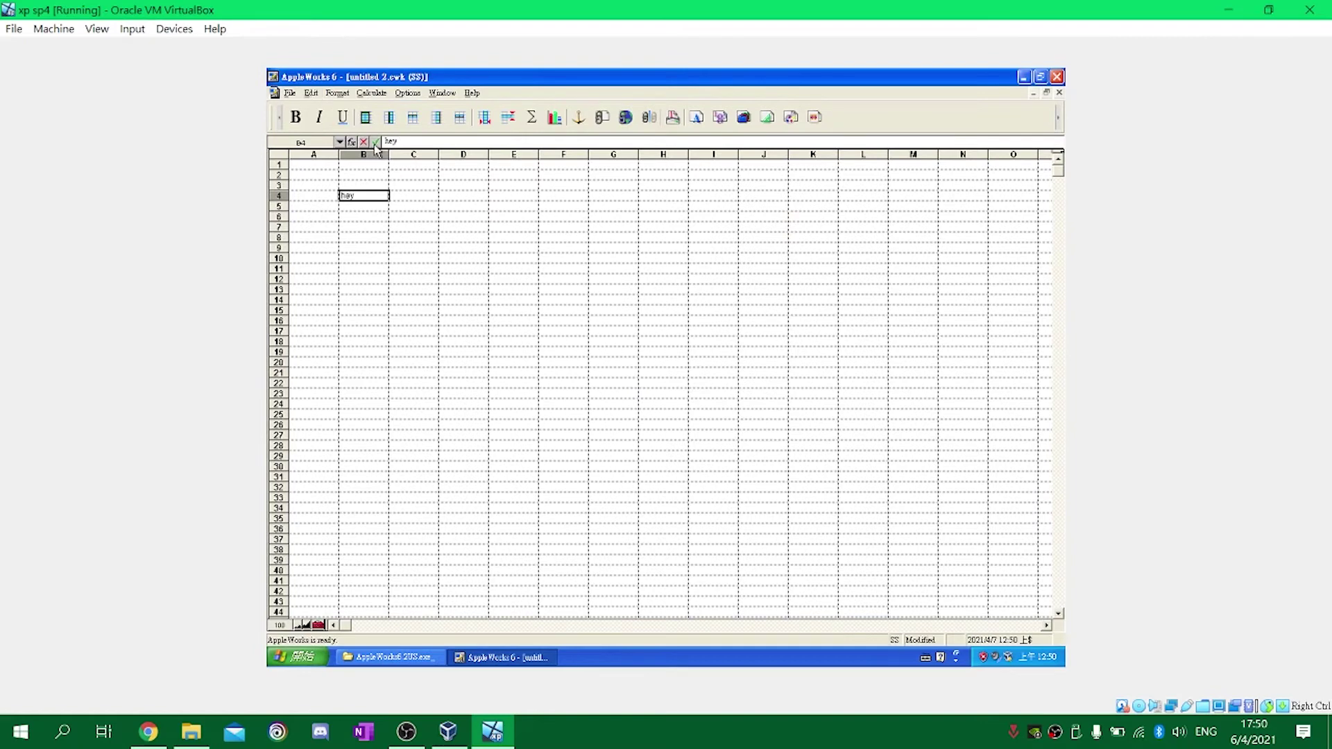
# Create a blank database without defining custom fields and a blank painting document from Starting Points.
pyautogui.click(290, 93)
pyautogui.click(321, 132)
pyautogui.click(639, 293)
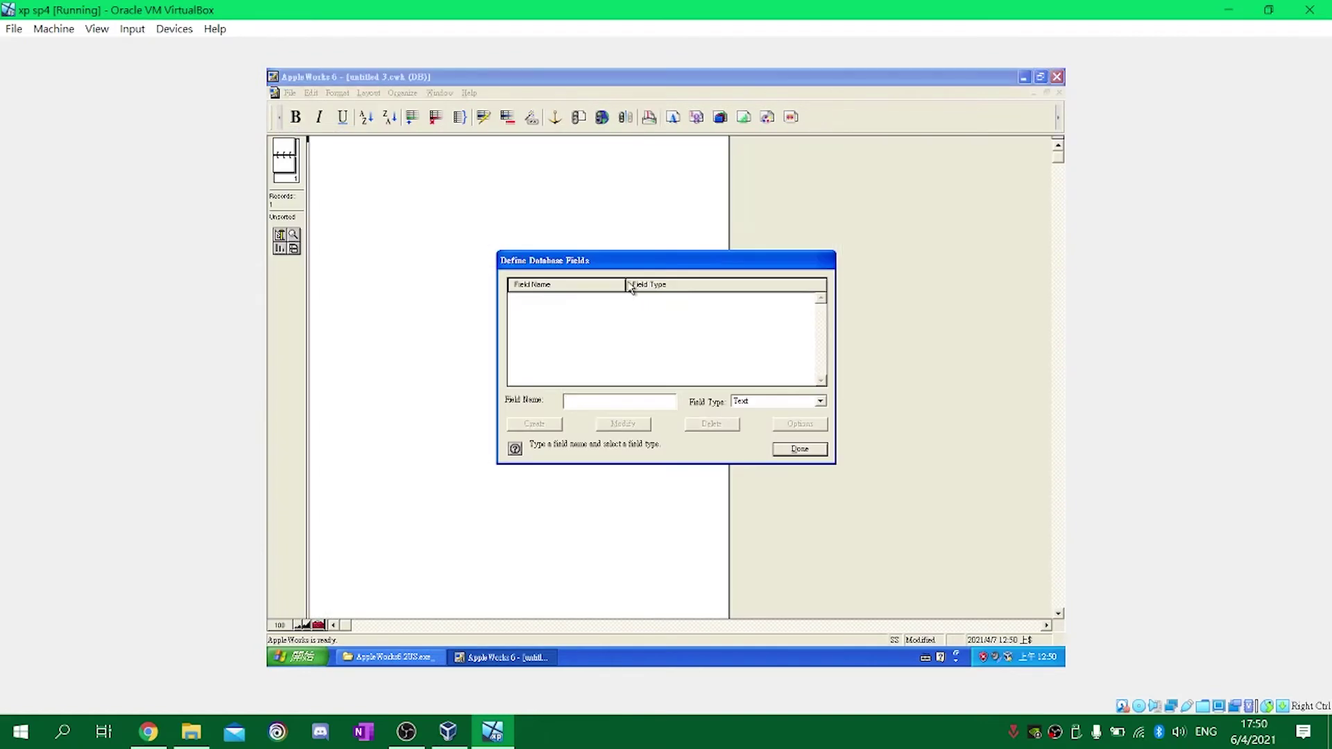
pyautogui.click(799, 450)
pyautogui.click(290, 93)
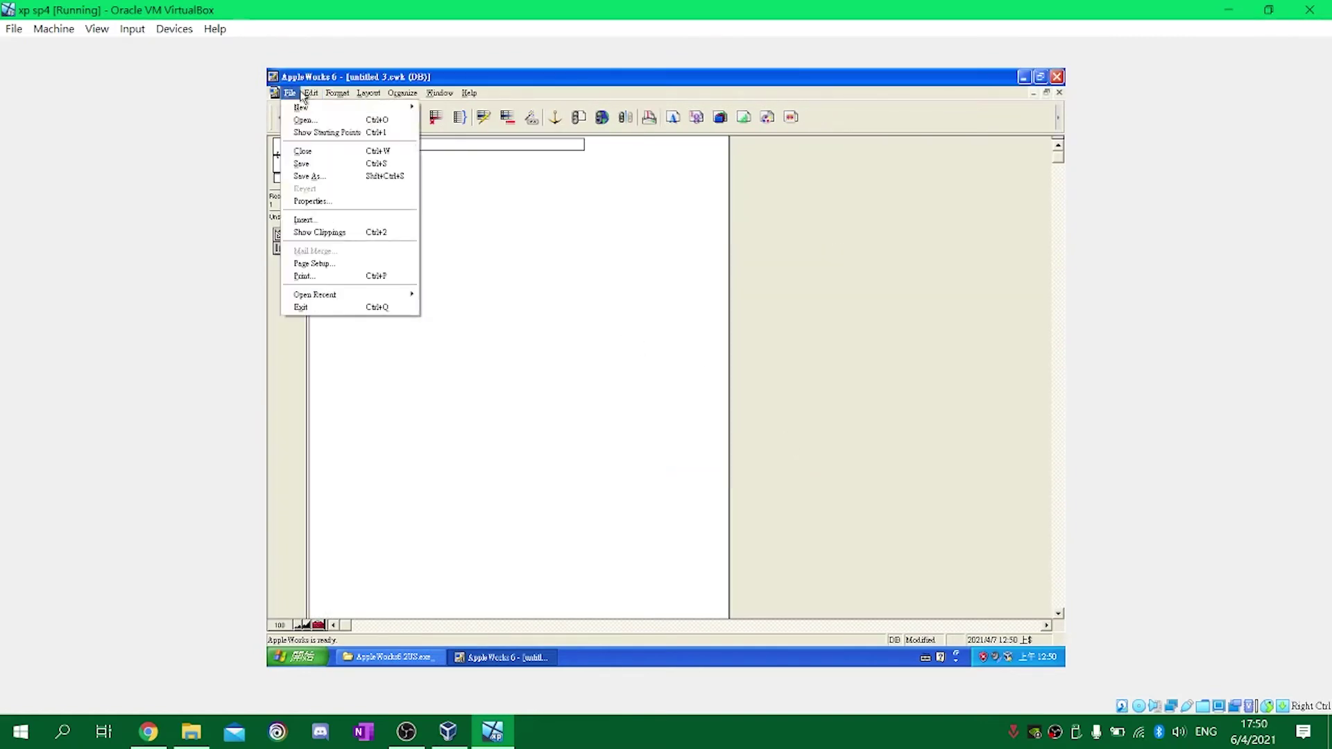
pyautogui.click(314, 135)
pyautogui.click(771, 289)
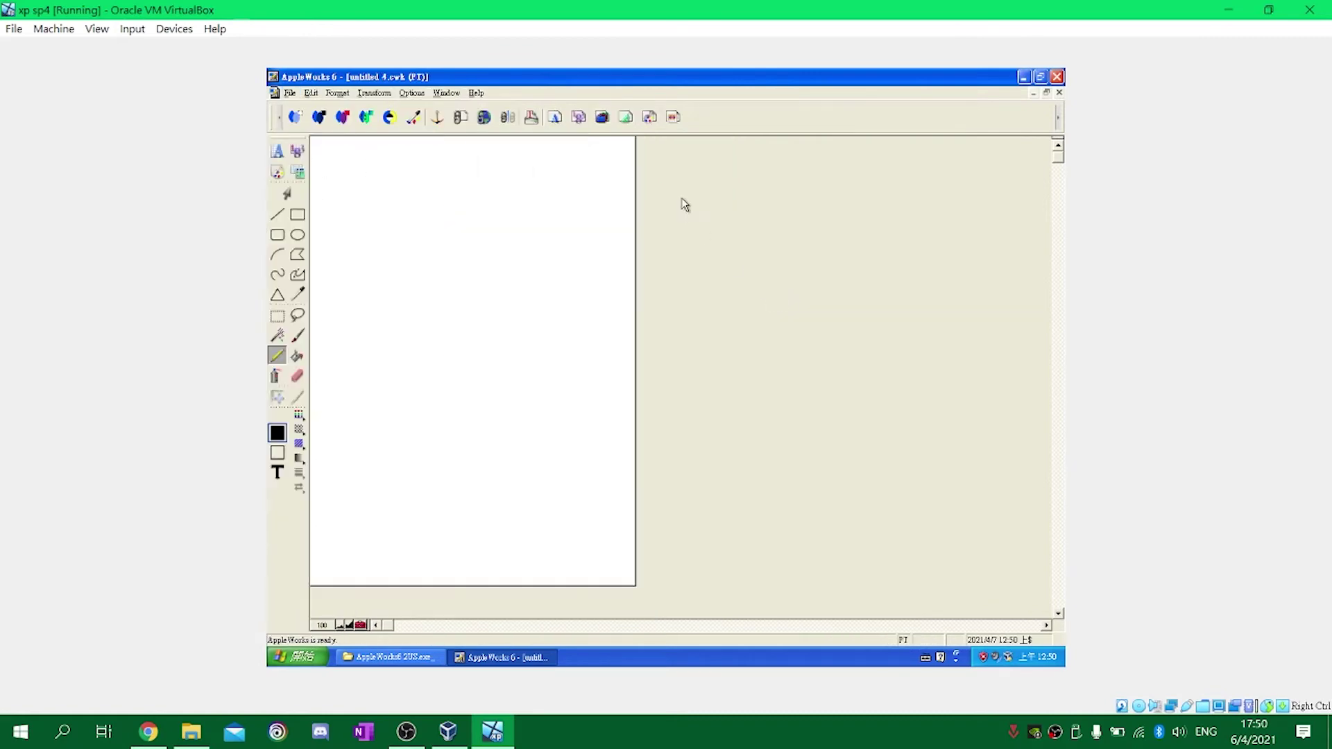
# Restore the AppleWorks window and narrow it to about half the desktop's width, leaving room for a second window.
pyautogui.click(1041, 77)
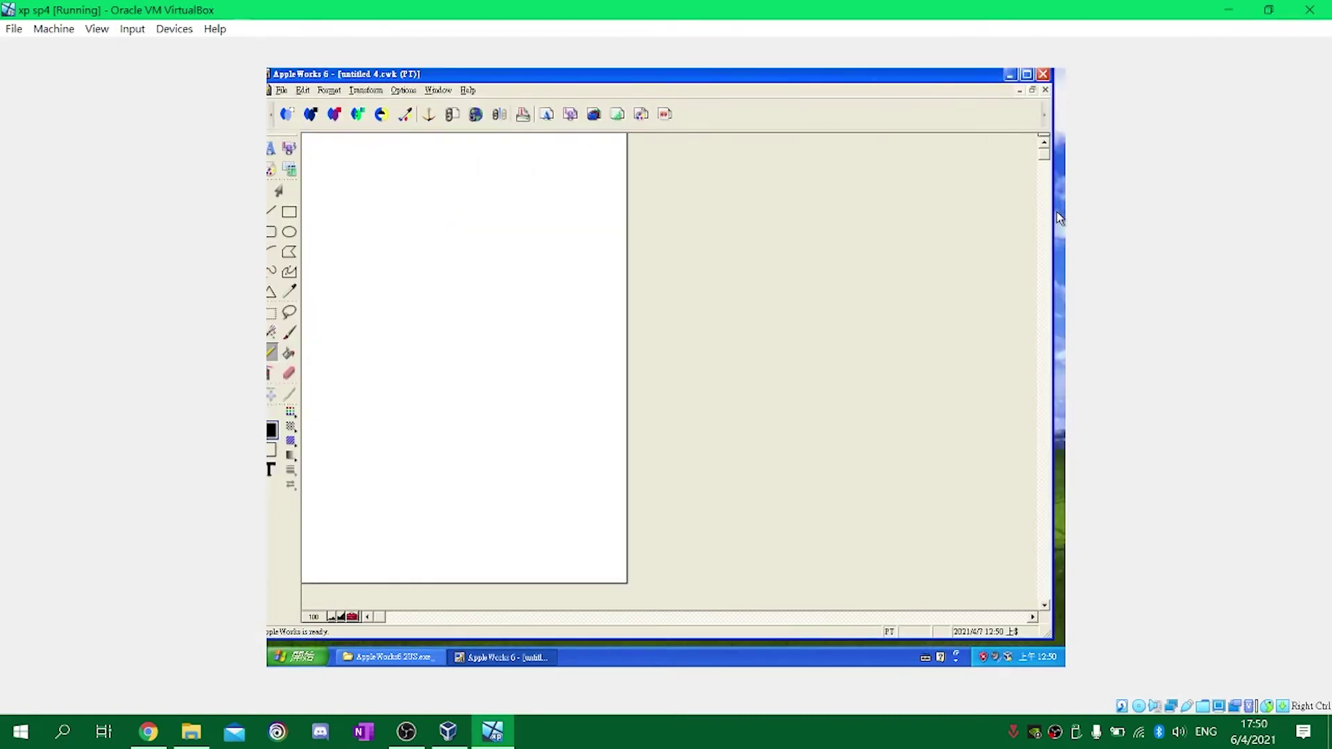
pyautogui.moveTo(903, 77); pyautogui.dragTo(1066, 169)
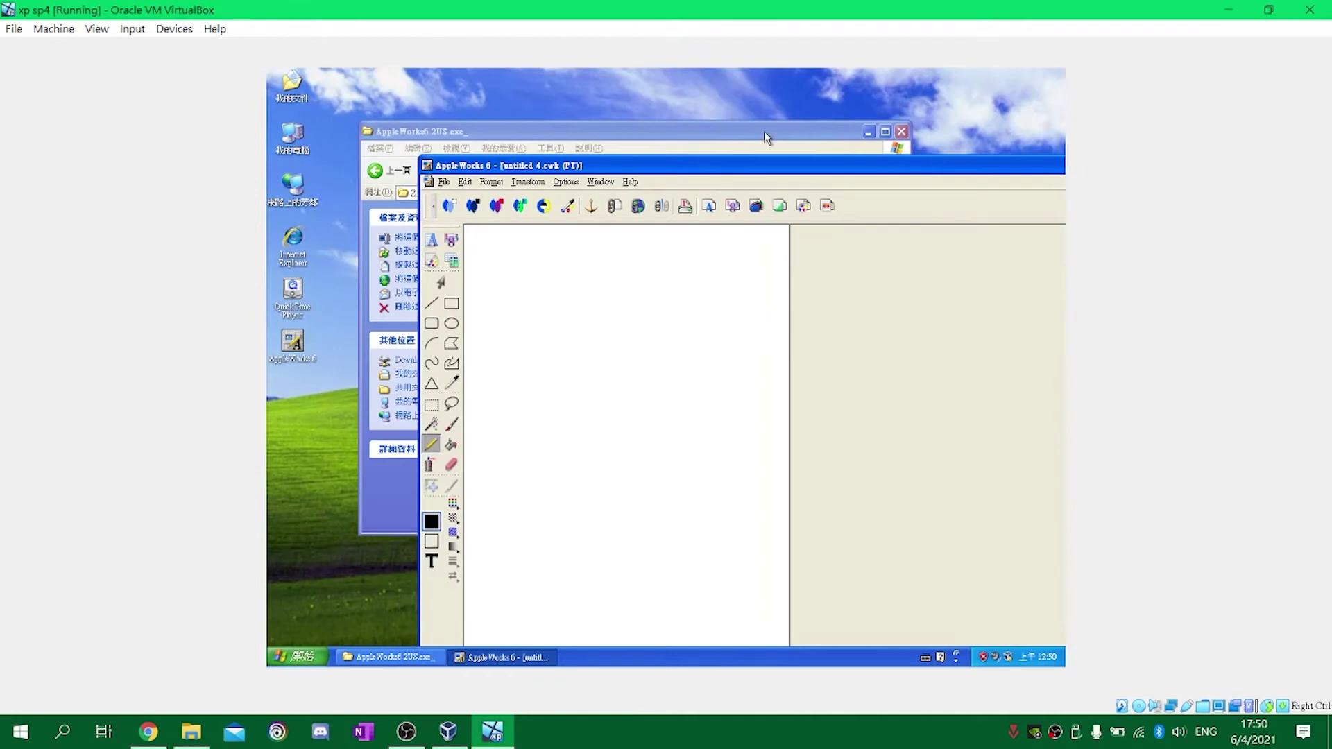
pyautogui.moveTo(662, 167); pyautogui.dragTo(471, 109)
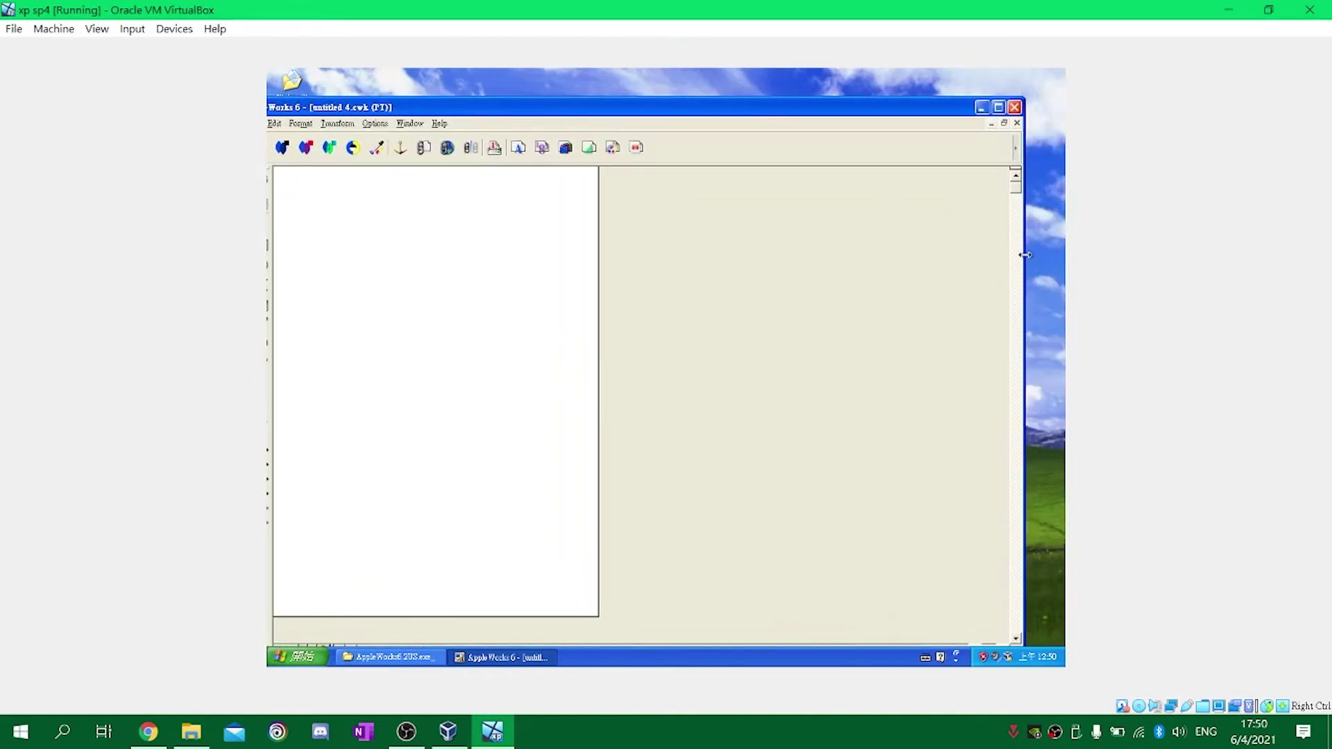
pyautogui.moveTo(1025, 253); pyautogui.dragTo(655, 285)
pyautogui.moveTo(572, 112); pyautogui.dragTo(629, 82)
# Open Windows Paint (小畫家) from the accessories, enlarge its window and place it beside the AppleWorks window.
pyautogui.click(300, 656)
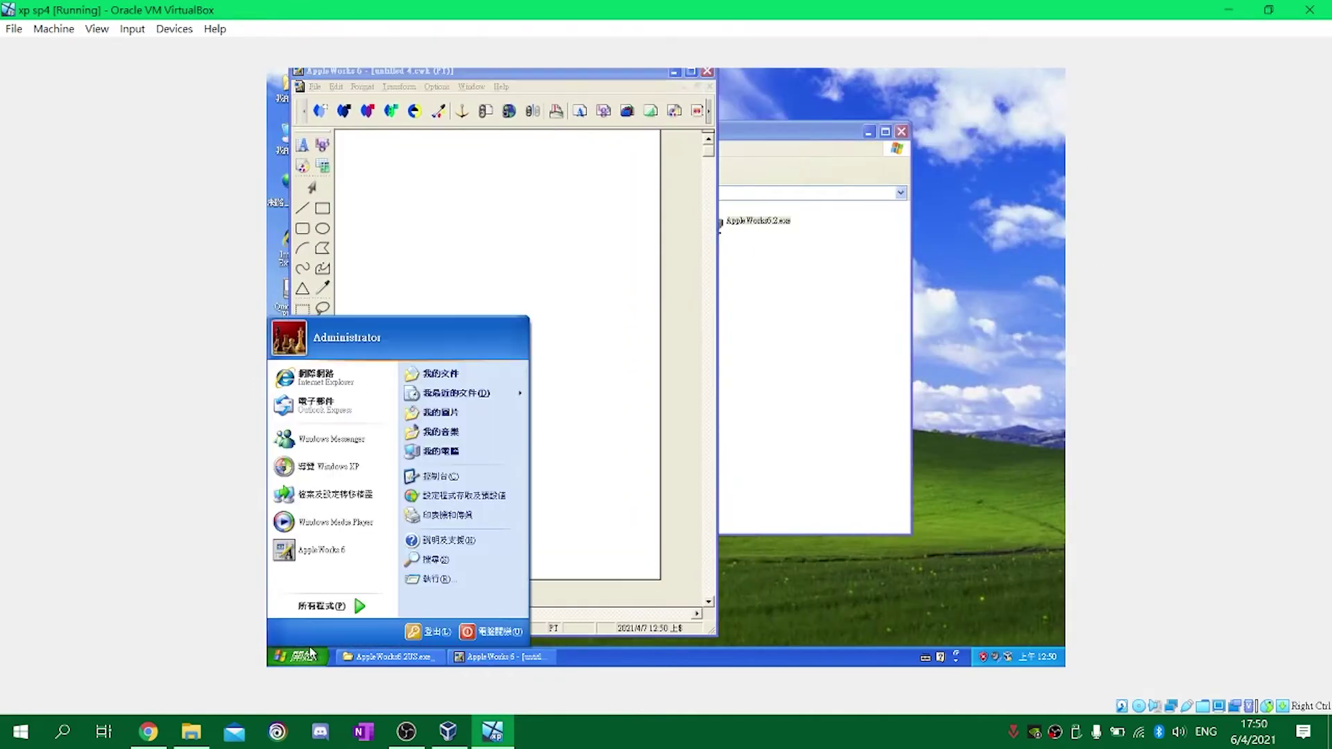
pyautogui.click(320, 606)
pyautogui.moveTo(438, 577)
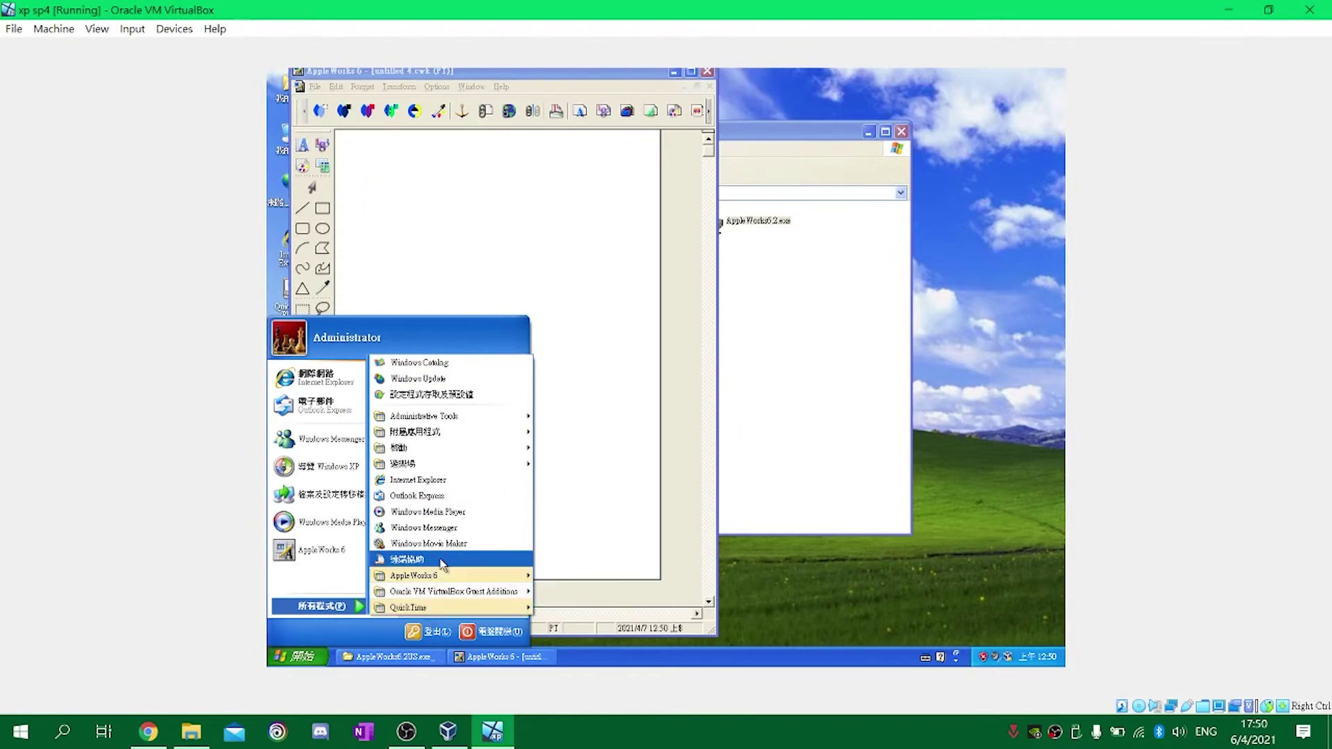
pyautogui.moveTo(469, 439)
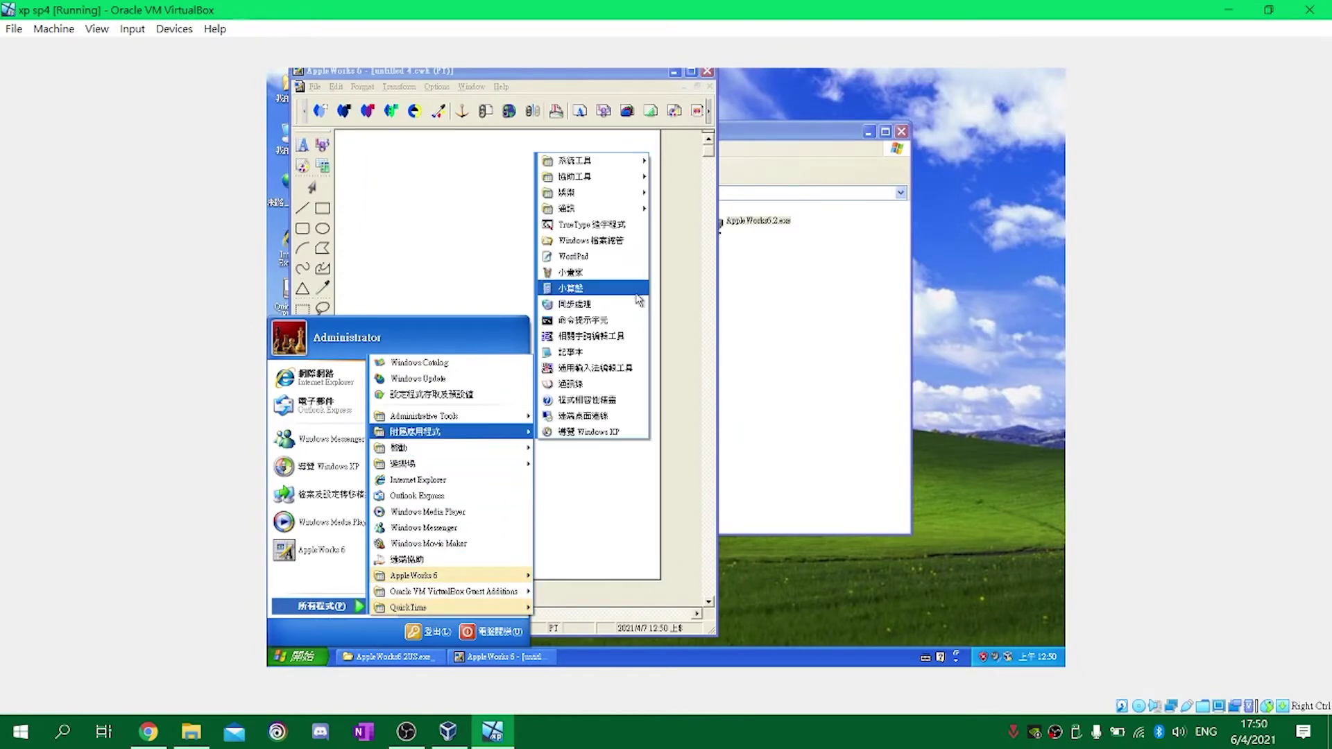
pyautogui.click(570, 272)
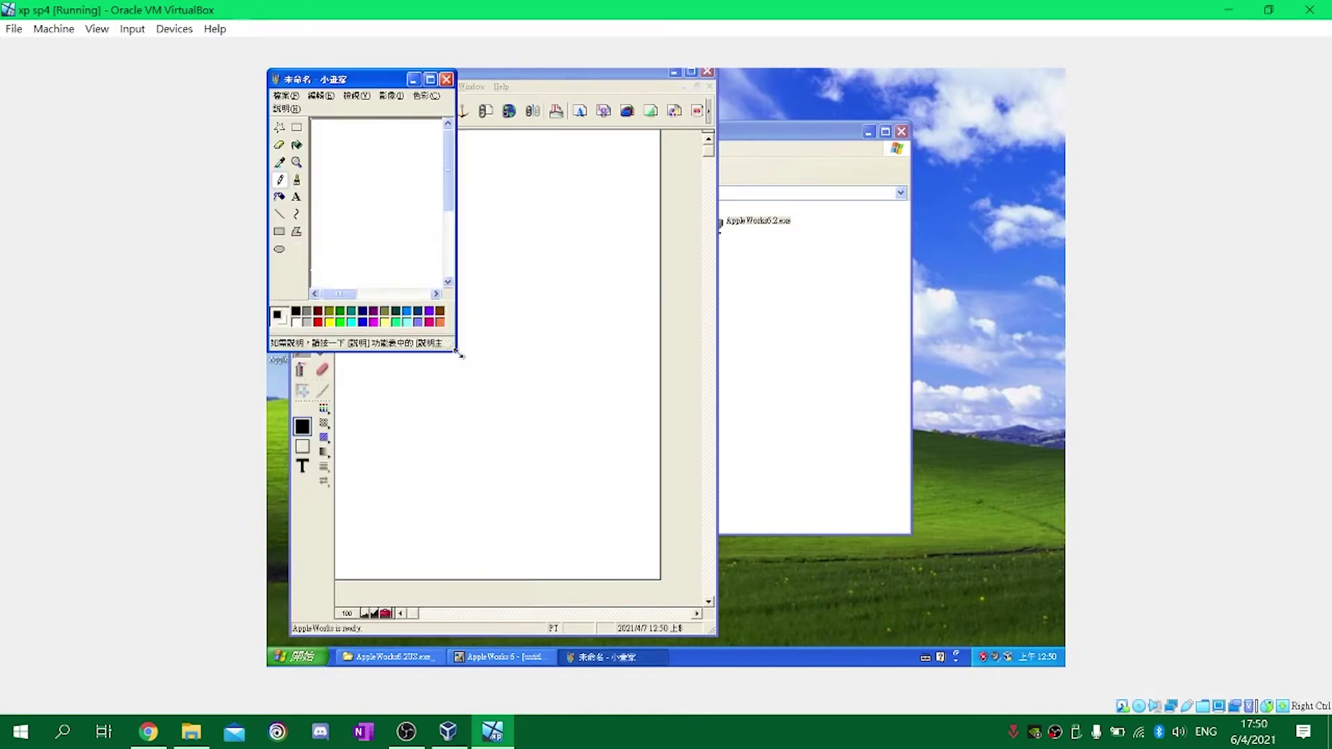
pyautogui.moveTo(456, 353); pyautogui.dragTo(581, 560)
pyautogui.moveTo(372, 79)
pyautogui.mouseDown()
pyautogui.moveTo(655, 134)
pyautogui.moveTo(833, 96)
pyautogui.mouseUp()
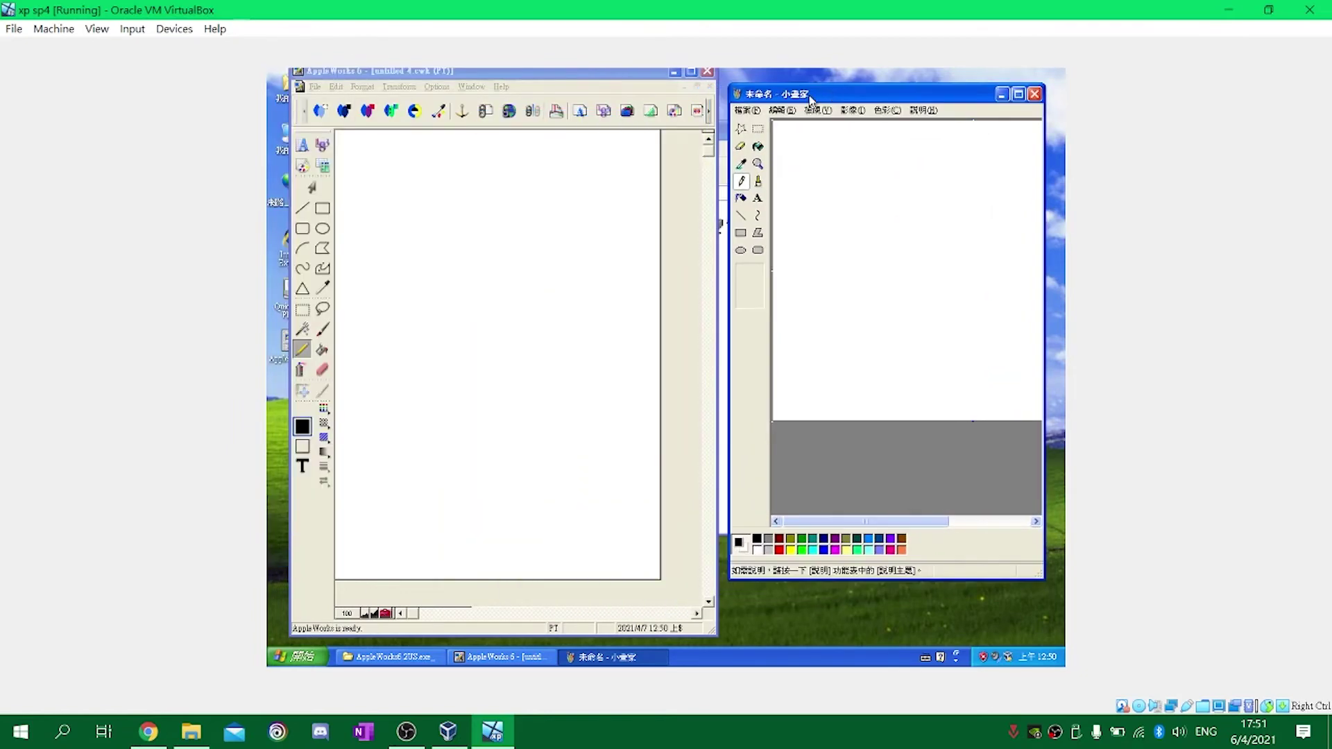
# Scribble loops with the Pencil near the top of the AppleWorks painting and try the Magic Wand on them.
pyautogui.click(648, 573)
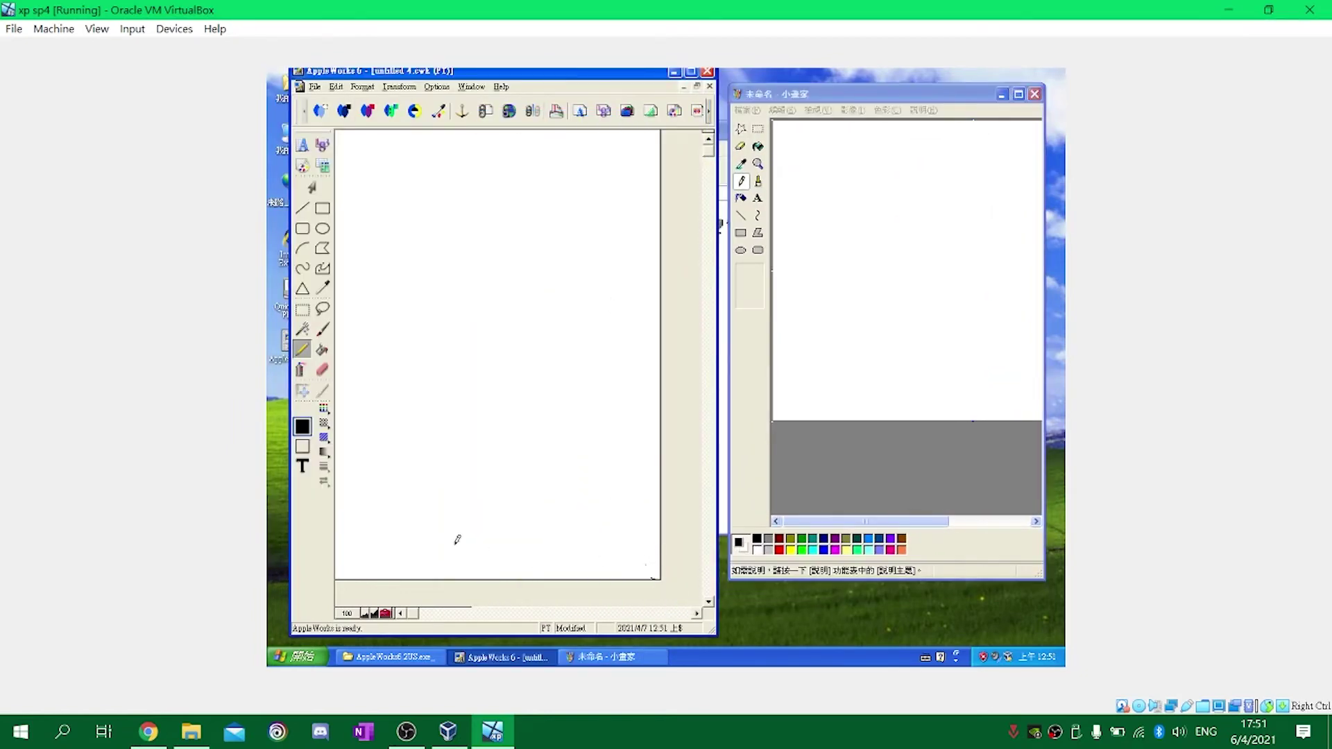
pyautogui.moveTo(411, 188)
pyautogui.mouseDown()
pyautogui.moveTo(382, 218)
pyautogui.moveTo(411, 189)
pyautogui.mouseUp()
pyautogui.click(302, 333)
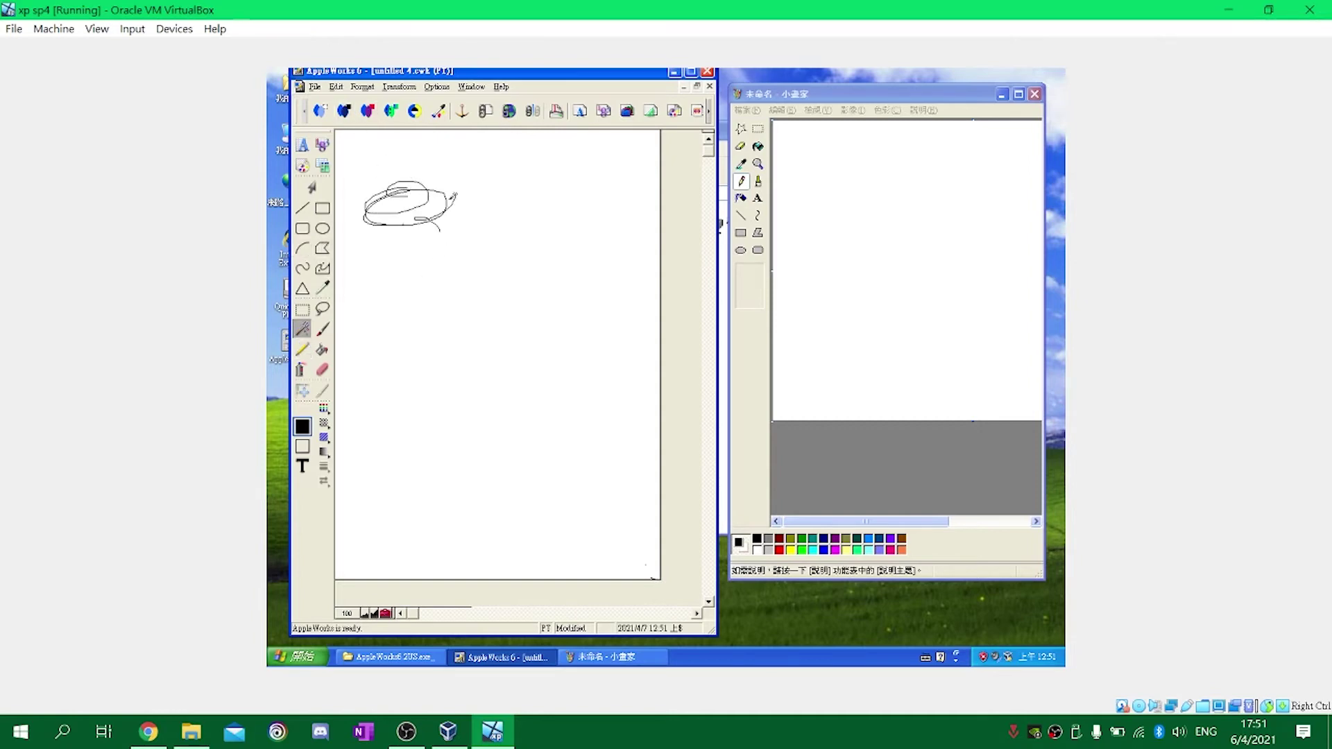
pyautogui.click(441, 228)
pyautogui.click(393, 207)
# Draw a winding, self-crossing black shape with the Bezier tool in the middle of the AppleWorks painting.
pyautogui.click(322, 268)
pyautogui.click(415, 289)
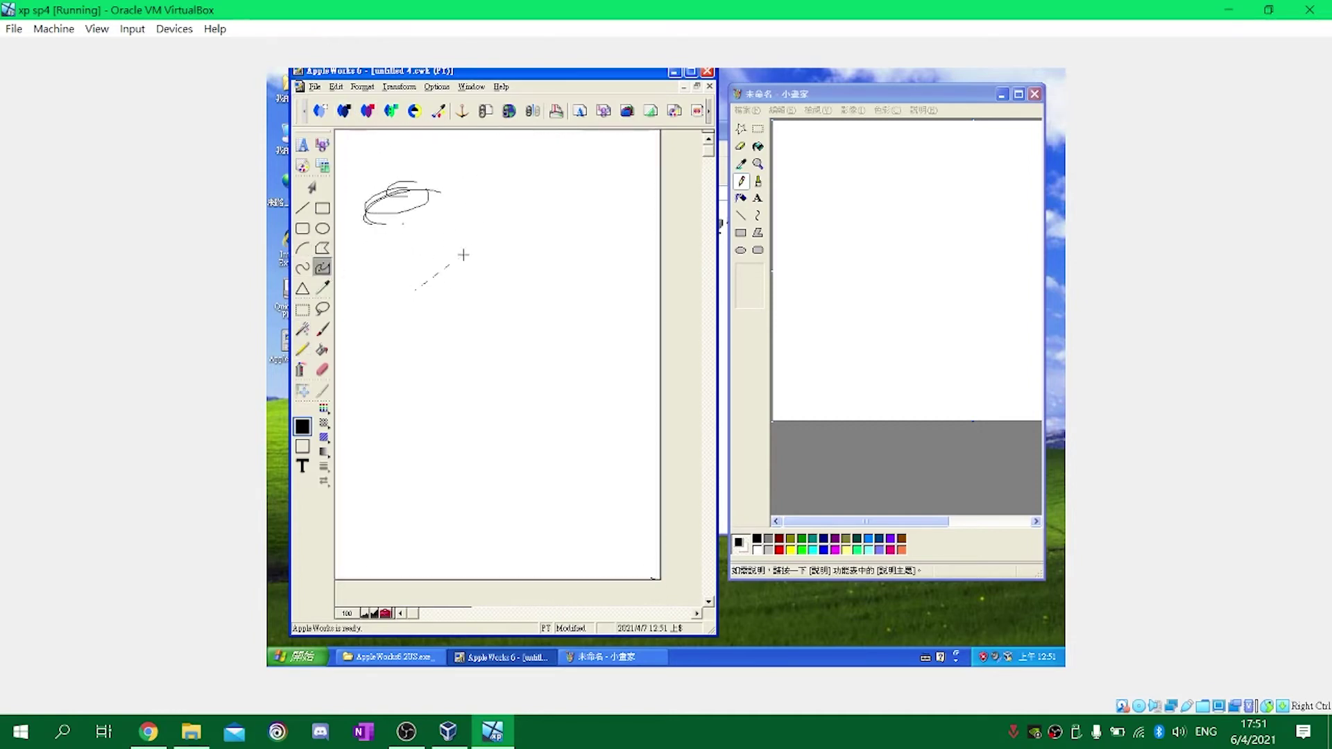
pyautogui.moveTo(478, 309)
pyautogui.mouseDown()
pyautogui.moveTo(408, 268)
pyautogui.moveTo(499, 261)
pyautogui.moveTo(461, 188)
pyautogui.moveTo(497, 311)
pyautogui.moveTo(459, 234)
pyautogui.mouseUp()
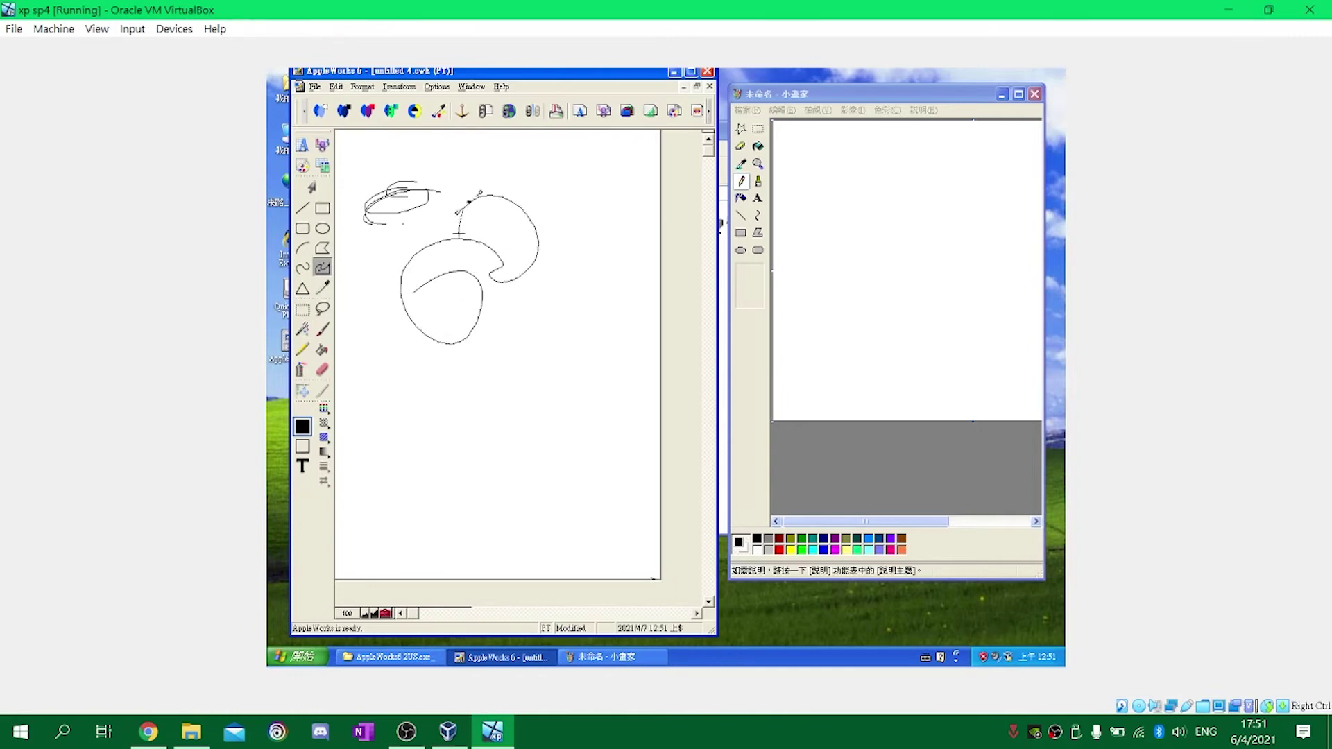
pyautogui.moveTo(542, 201); pyautogui.dragTo(488, 164)
pyautogui.moveTo(543, 266); pyautogui.dragTo(528, 207)
pyautogui.moveTo(461, 302)
pyautogui.mouseDown()
pyautogui.moveTo(539, 360)
pyautogui.moveTo(553, 271)
pyautogui.moveTo(541, 313)
pyautogui.moveTo(559, 350)
pyautogui.moveTo(446, 461)
pyautogui.moveTo(485, 377)
pyautogui.moveTo(540, 401)
pyautogui.mouseUp()
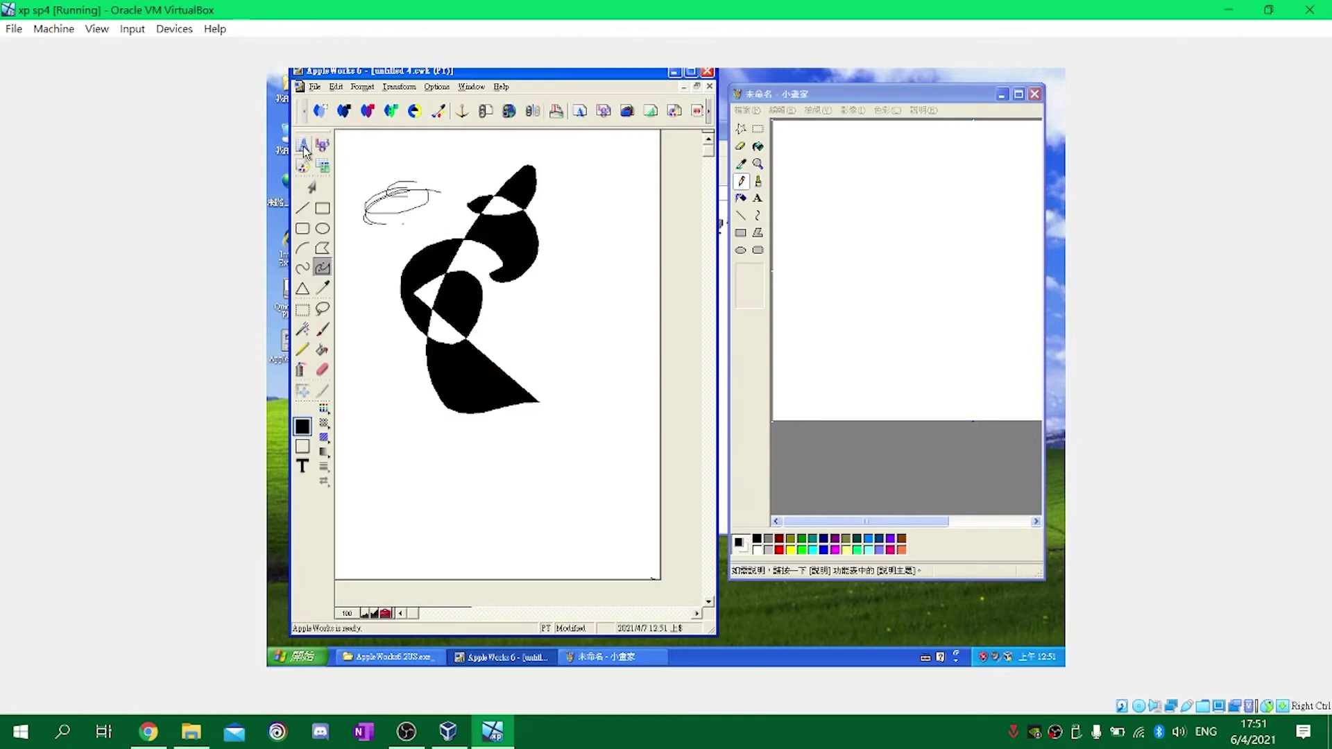
# Add more filled Bezier shapes to the AppleWorks painting, overlapping the first one and along the lower part of the page.
pyautogui.click(487, 416)
pyautogui.click(528, 350)
pyautogui.click(419, 397)
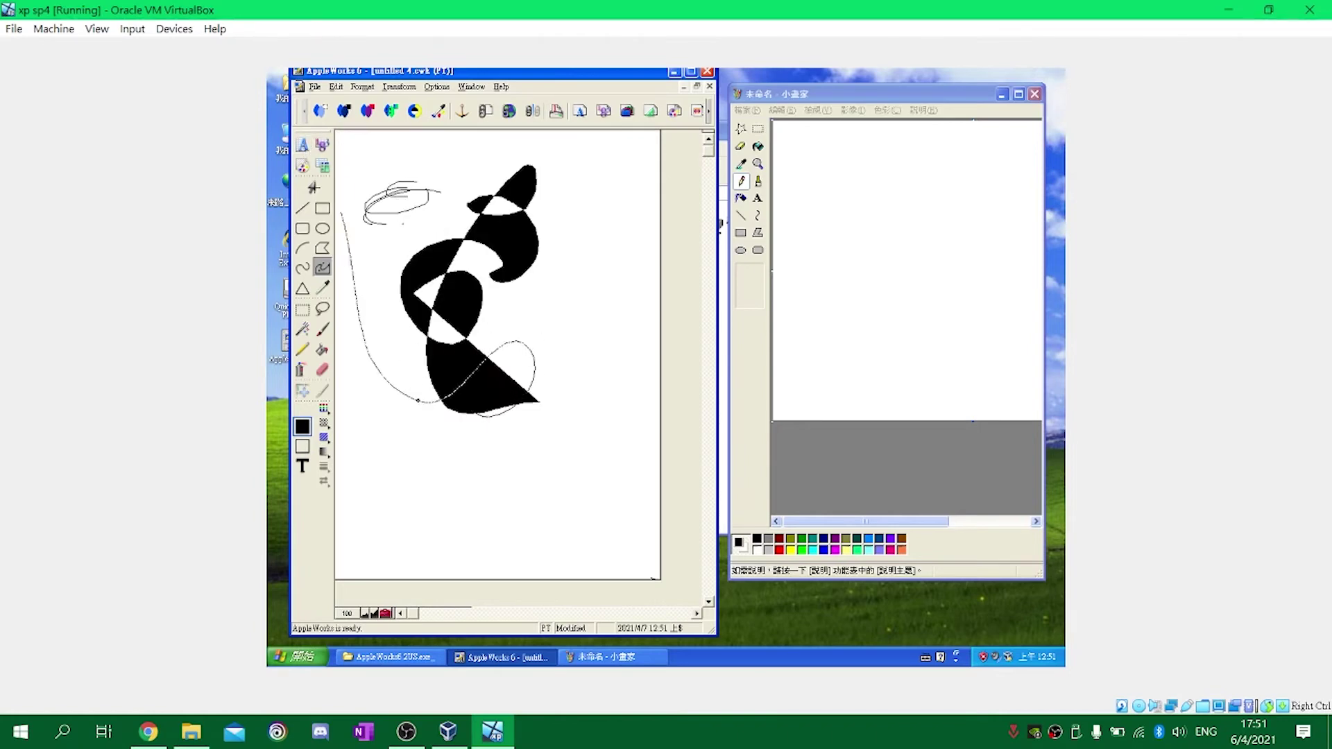
pyautogui.click(455, 416)
pyautogui.click(312, 152)
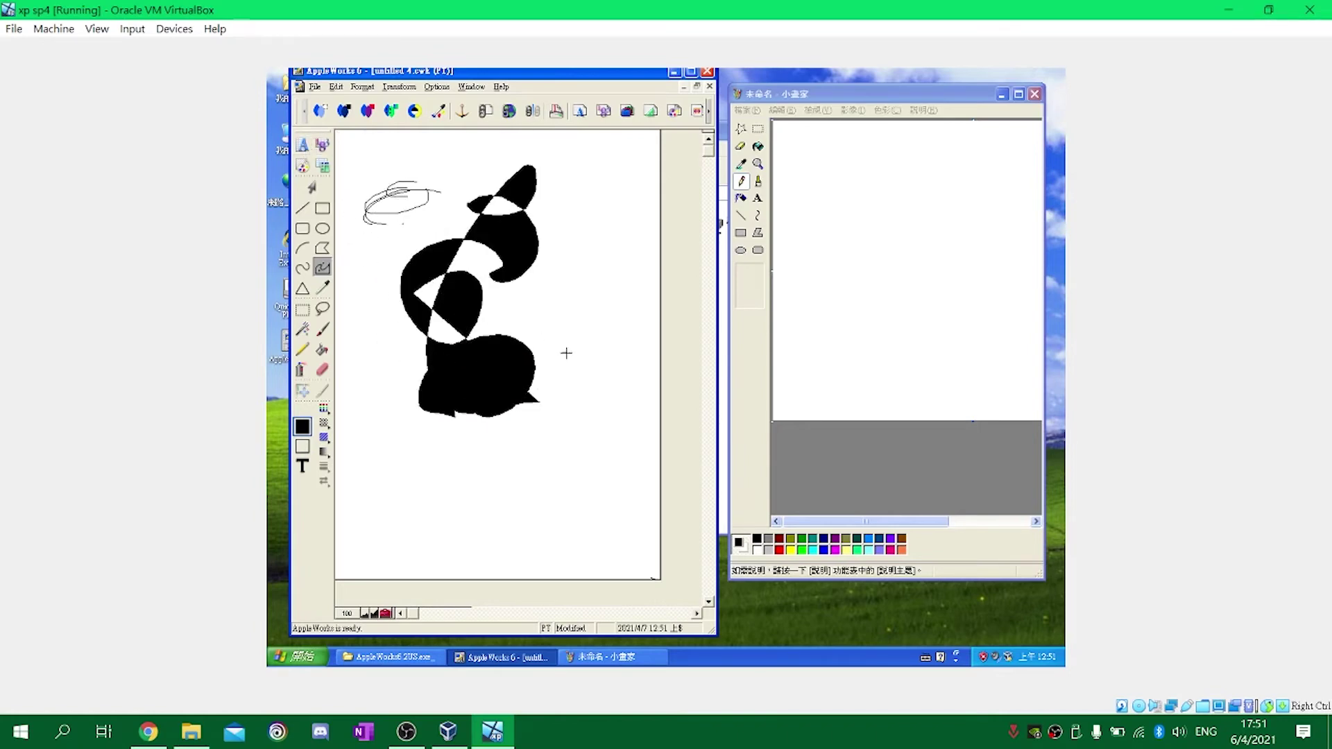
pyautogui.moveTo(608, 383)
pyautogui.mouseDown()
pyautogui.moveTo(529, 346)
pyautogui.moveTo(627, 372)
pyautogui.moveTo(628, 292)
pyautogui.moveTo(644, 318)
pyautogui.moveTo(564, 287)
pyautogui.moveTo(483, 296)
pyautogui.mouseUp()
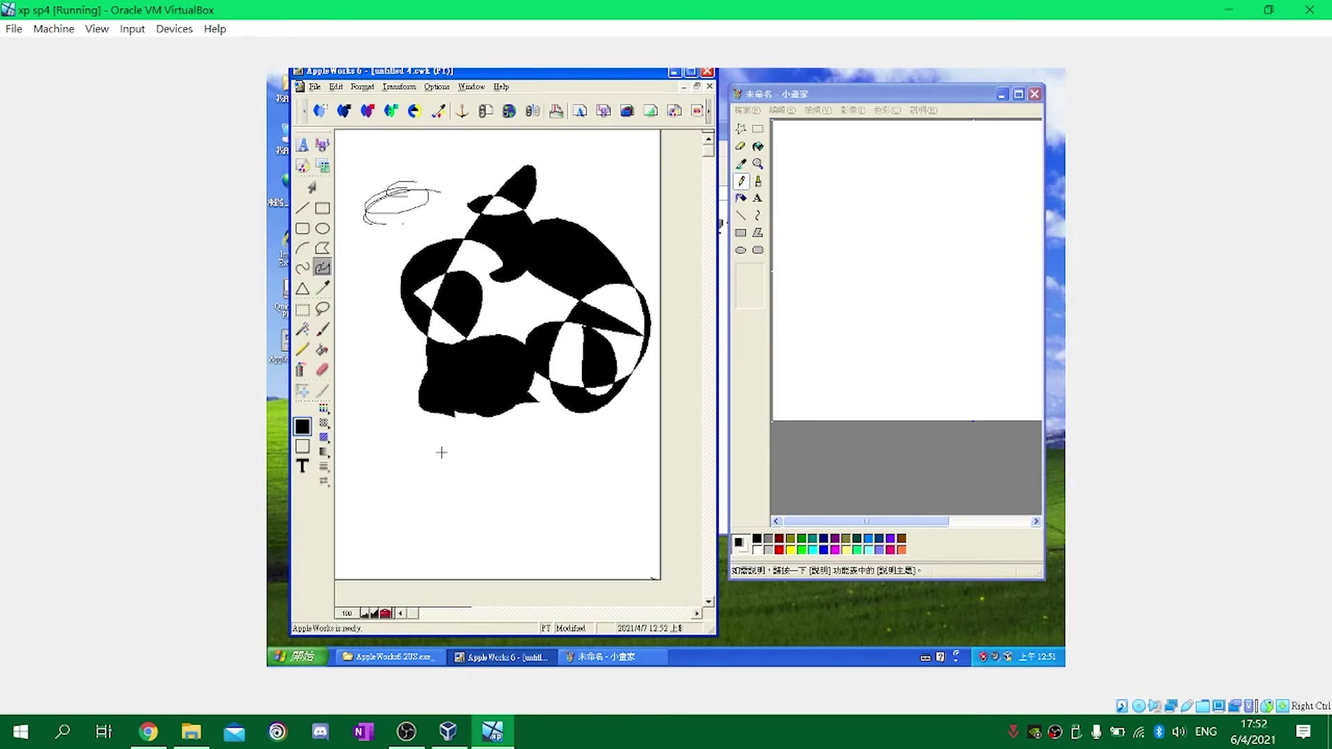
pyautogui.moveTo(435, 440)
pyautogui.mouseDown()
pyautogui.moveTo(604, 467)
pyautogui.moveTo(416, 447)
pyautogui.moveTo(478, 445)
pyautogui.mouseUp()
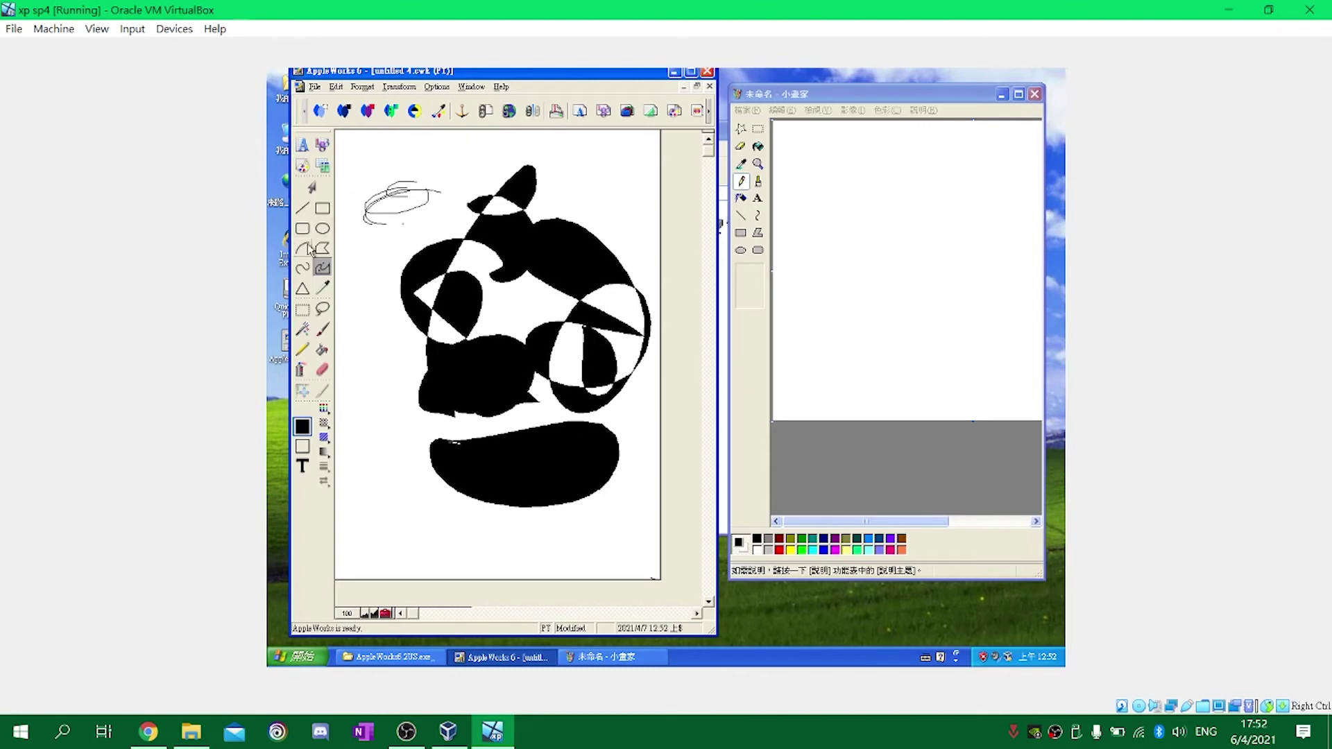
# Spray dots beside the black shapes in the AppleWorks painting and airbrush loops on the Paint canvas.
pyautogui.click(305, 335)
pyautogui.click(323, 352)
pyautogui.click(304, 370)
pyautogui.moveTo(464, 414)
pyautogui.mouseDown()
pyautogui.moveTo(394, 433)
pyautogui.moveTo(355, 388)
pyautogui.mouseUp()
pyautogui.click(741, 198)
pyautogui.moveTo(807, 191)
pyautogui.mouseDown()
pyautogui.moveTo(795, 343)
pyautogui.moveTo(838, 349)
pyautogui.moveTo(867, 396)
pyautogui.moveTo(950, 326)
pyautogui.moveTo(871, 284)
pyautogui.mouseUp()
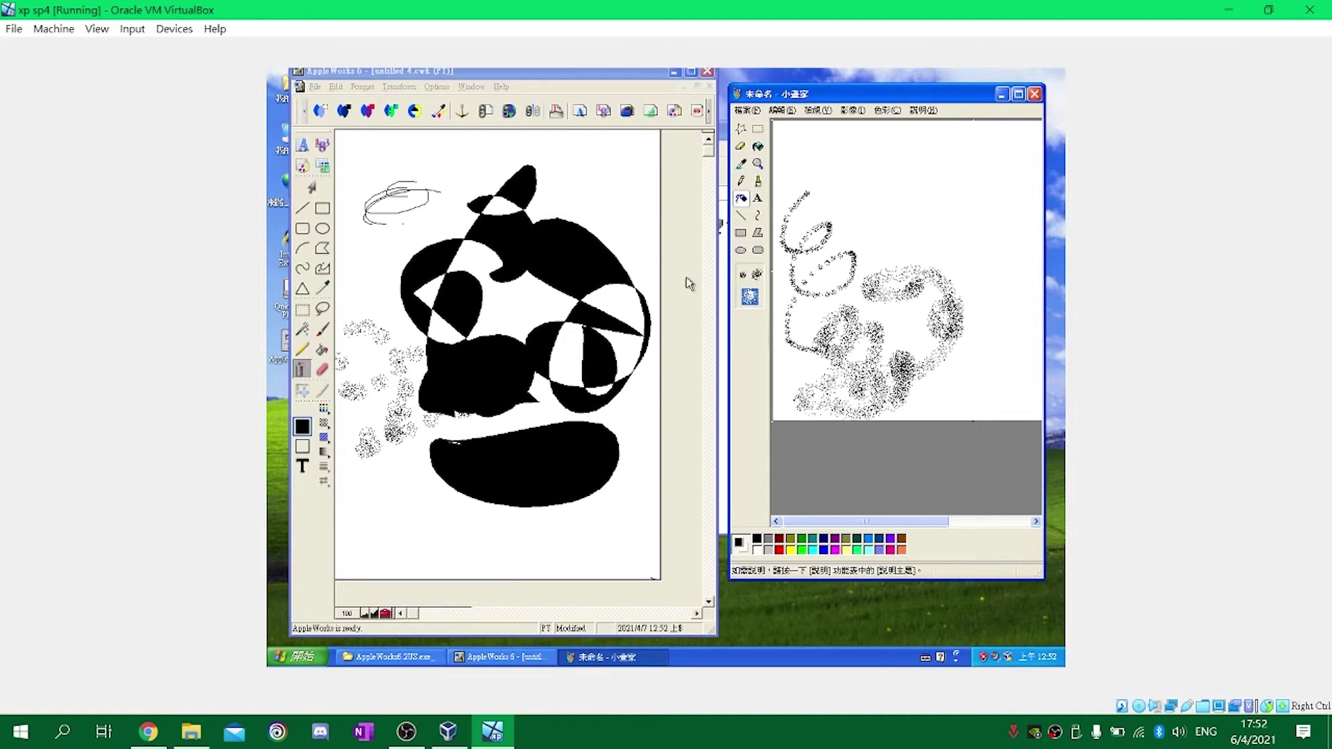
# Add a short airbrush stroke in Paint and brush a heart-like shape over the pencil scribble in AppleWorks.
pyautogui.click(322, 369)
pyautogui.click(323, 351)
pyautogui.click(323, 331)
pyautogui.moveTo(871, 190); pyautogui.dragTo(928, 204)
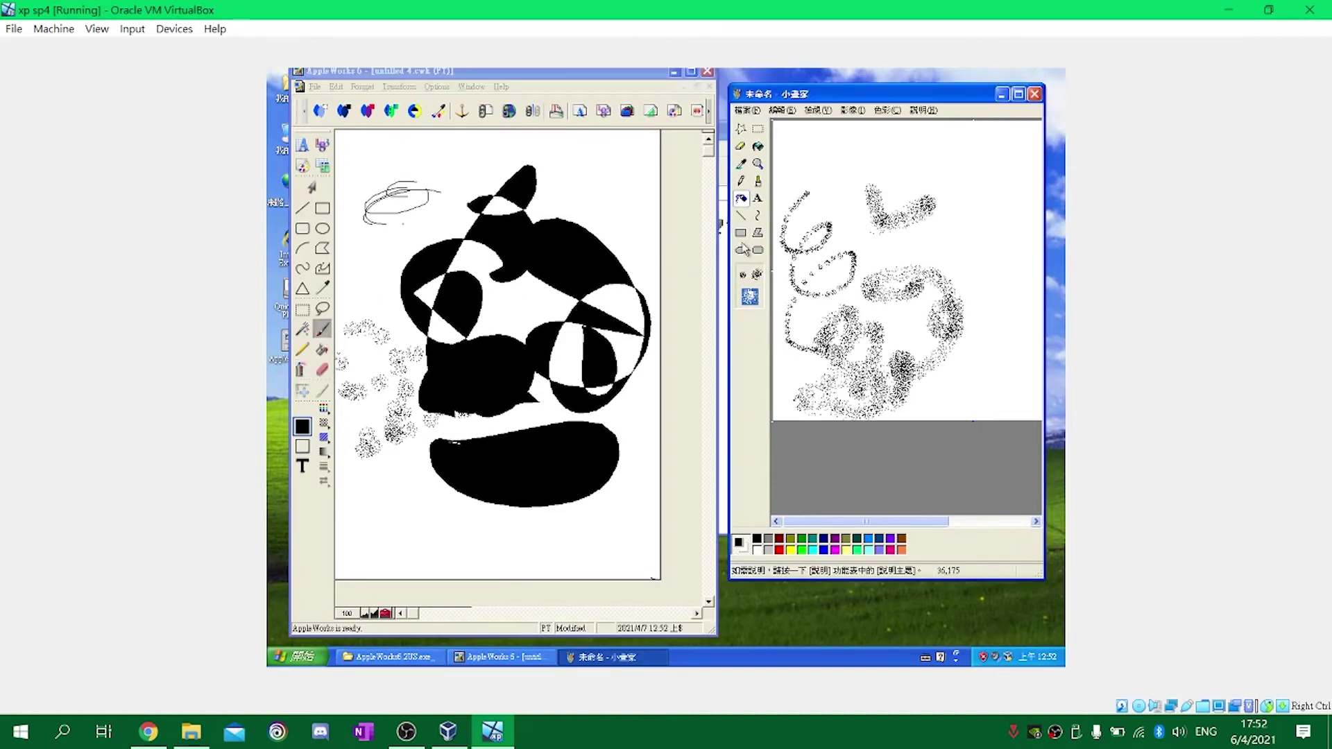
pyautogui.moveTo(420, 235); pyautogui.dragTo(403, 212)
# Draw a wavy Pencil line and several bent lines with the Curve tool in the upper part of the Paint picture.
pyautogui.click(741, 181)
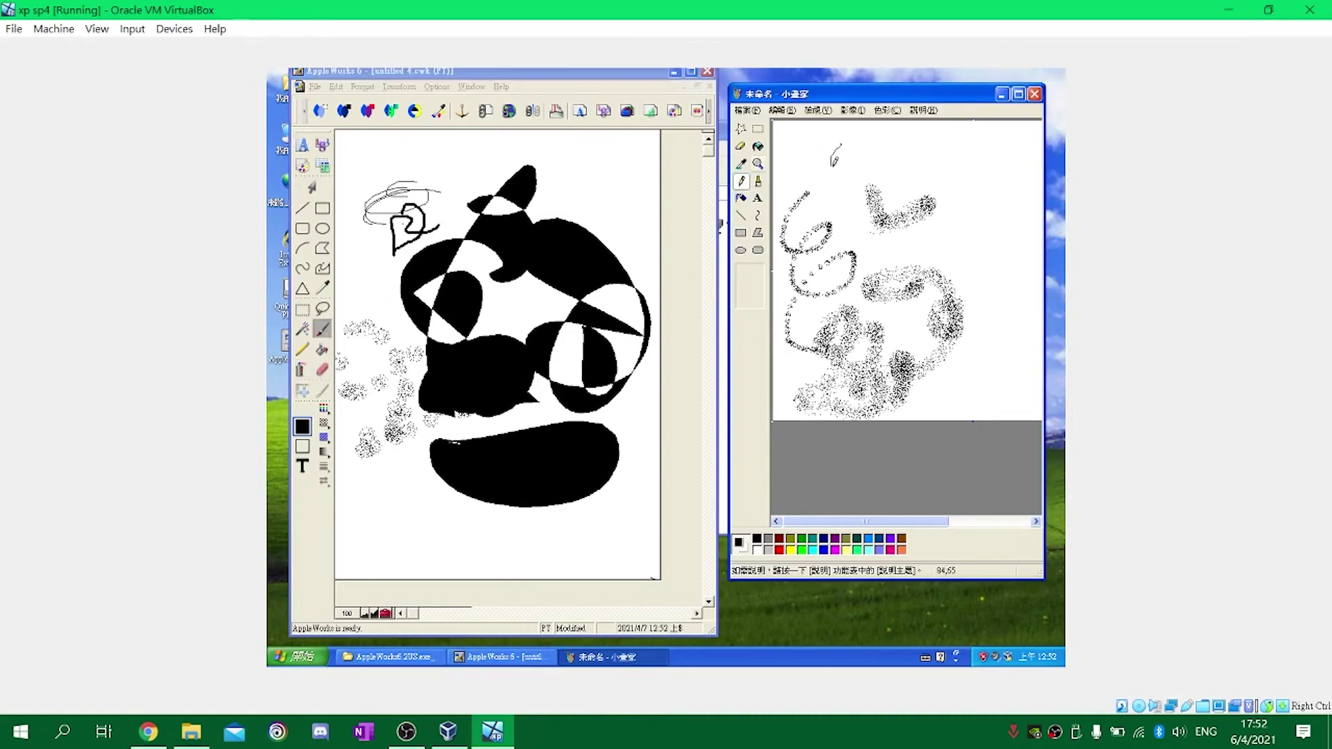
pyautogui.moveTo(937, 180); pyautogui.dragTo(958, 235)
pyautogui.click(757, 215)
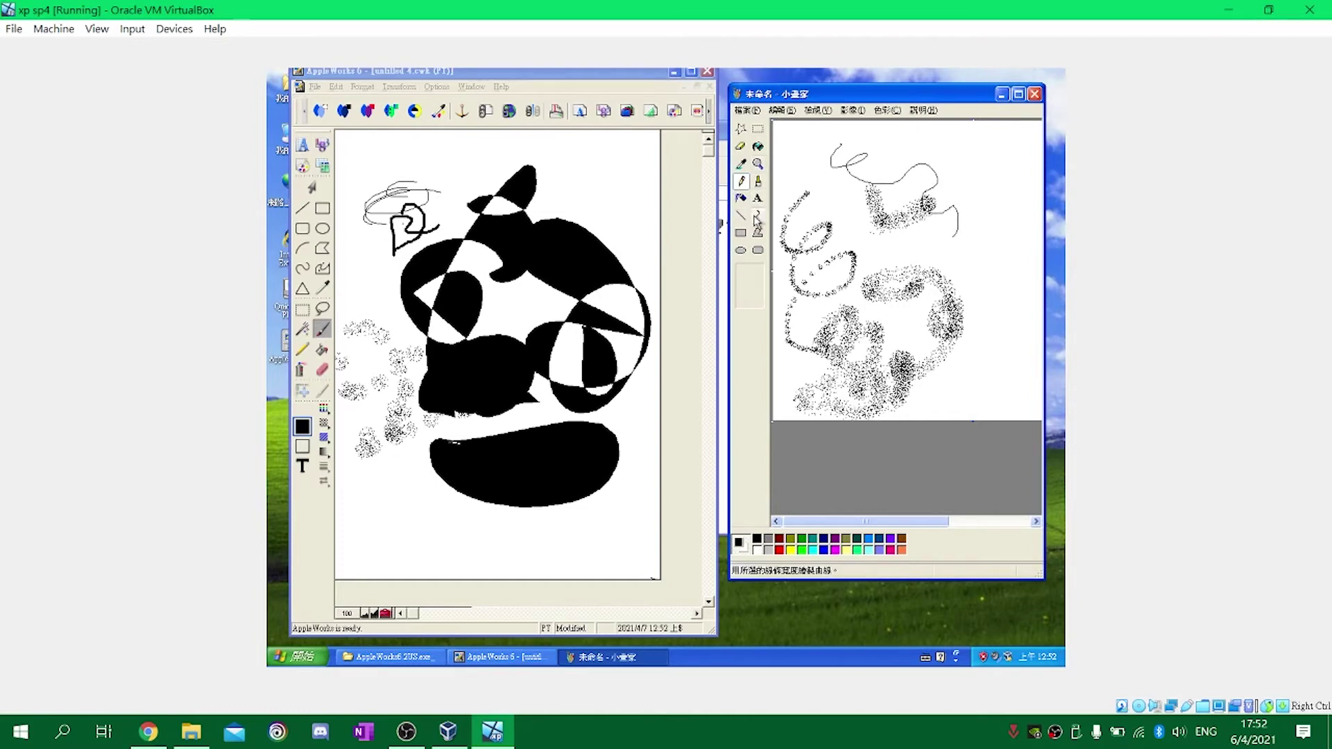
pyautogui.moveTo(882, 220)
pyautogui.mouseDown()
pyautogui.moveTo(960, 249)
pyautogui.moveTo(993, 304)
pyautogui.mouseUp()
pyautogui.moveTo(968, 217); pyautogui.dragTo(876, 379)
pyautogui.moveTo(941, 248); pyautogui.dragTo(985, 206)
pyautogui.moveTo(904, 273)
pyautogui.mouseDown()
pyautogui.moveTo(905, 250)
pyautogui.moveTo(938, 214)
pyautogui.mouseUp()
pyautogui.moveTo(945, 239)
pyautogui.mouseDown()
pyautogui.moveTo(961, 283)
pyautogui.moveTo(886, 152)
pyautogui.moveTo(982, 120)
pyautogui.mouseUp()
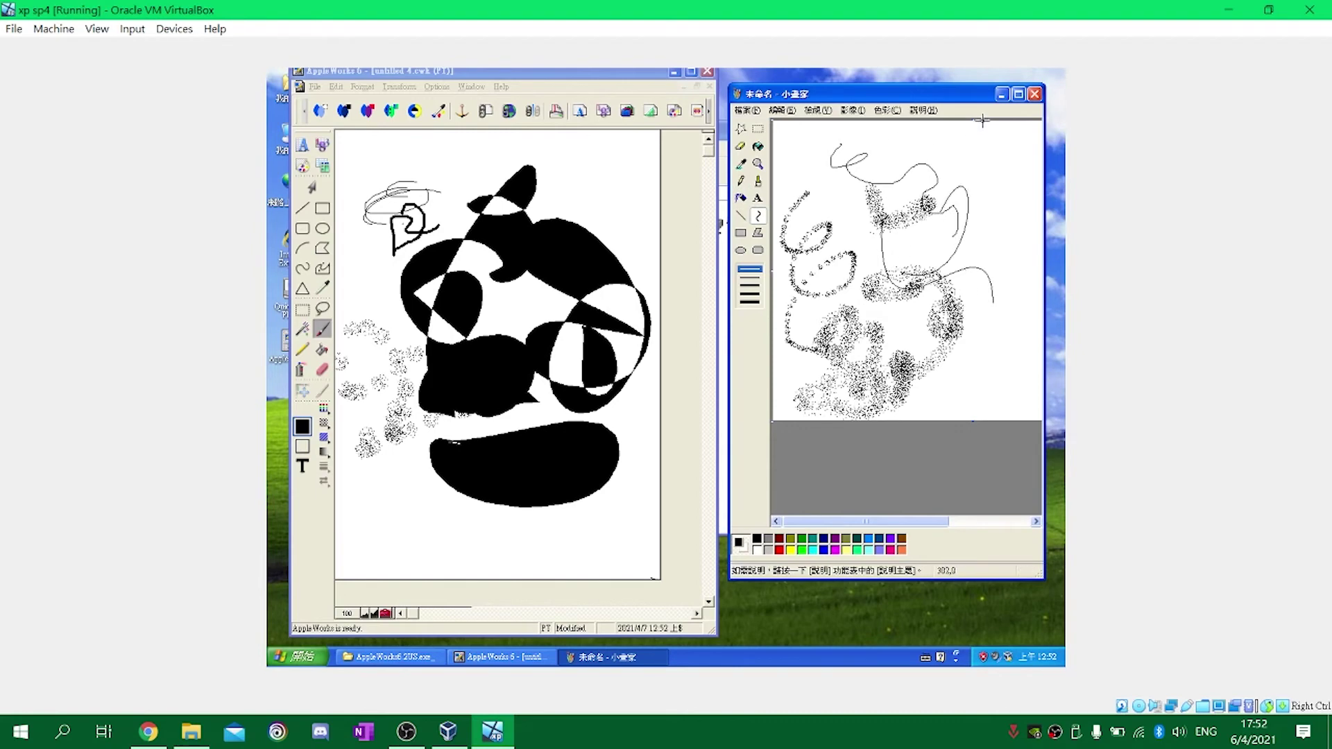
# Brush thick loops across the middle of the Paint picture and pick white with the eyedropper in both programs.
pyautogui.click(760, 183)
pyautogui.moveTo(893, 216)
pyautogui.mouseDown()
pyautogui.moveTo(869, 296)
pyautogui.moveTo(784, 256)
pyautogui.moveTo(961, 238)
pyautogui.moveTo(968, 252)
pyautogui.mouseUp()
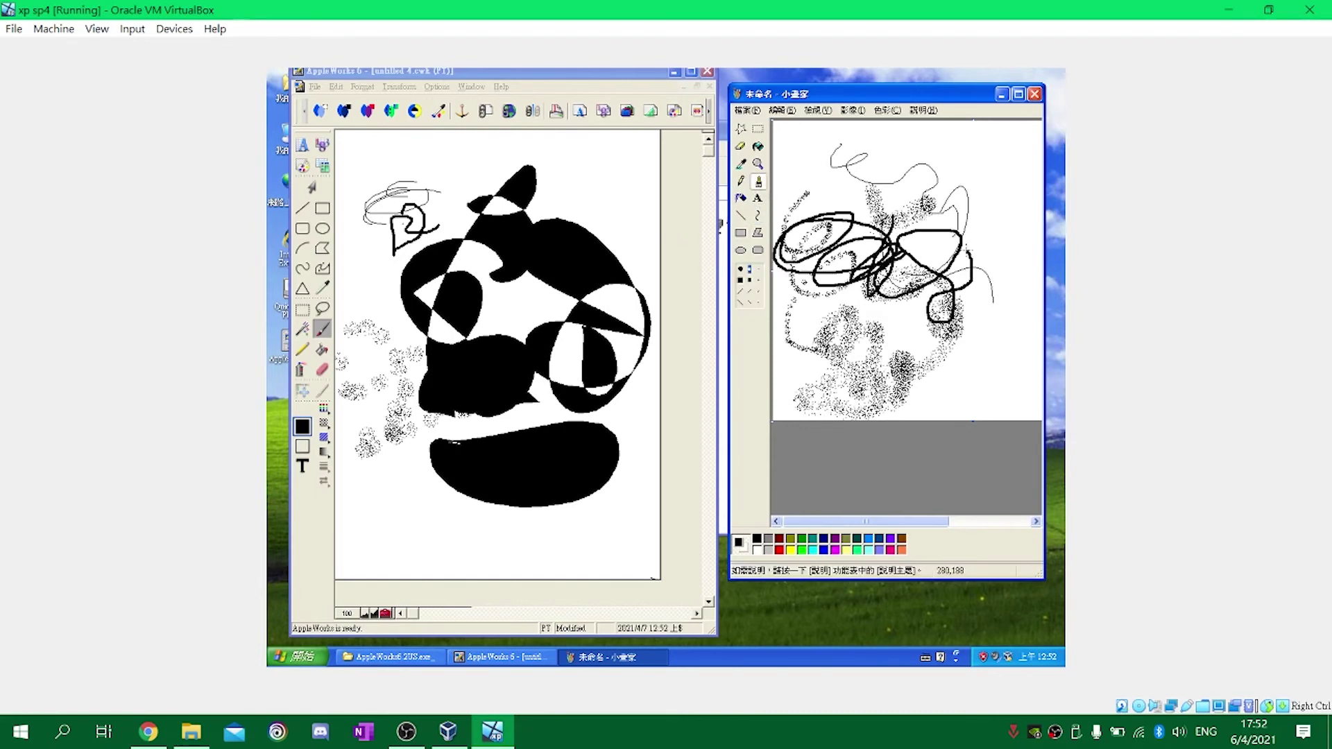
pyautogui.click(323, 289)
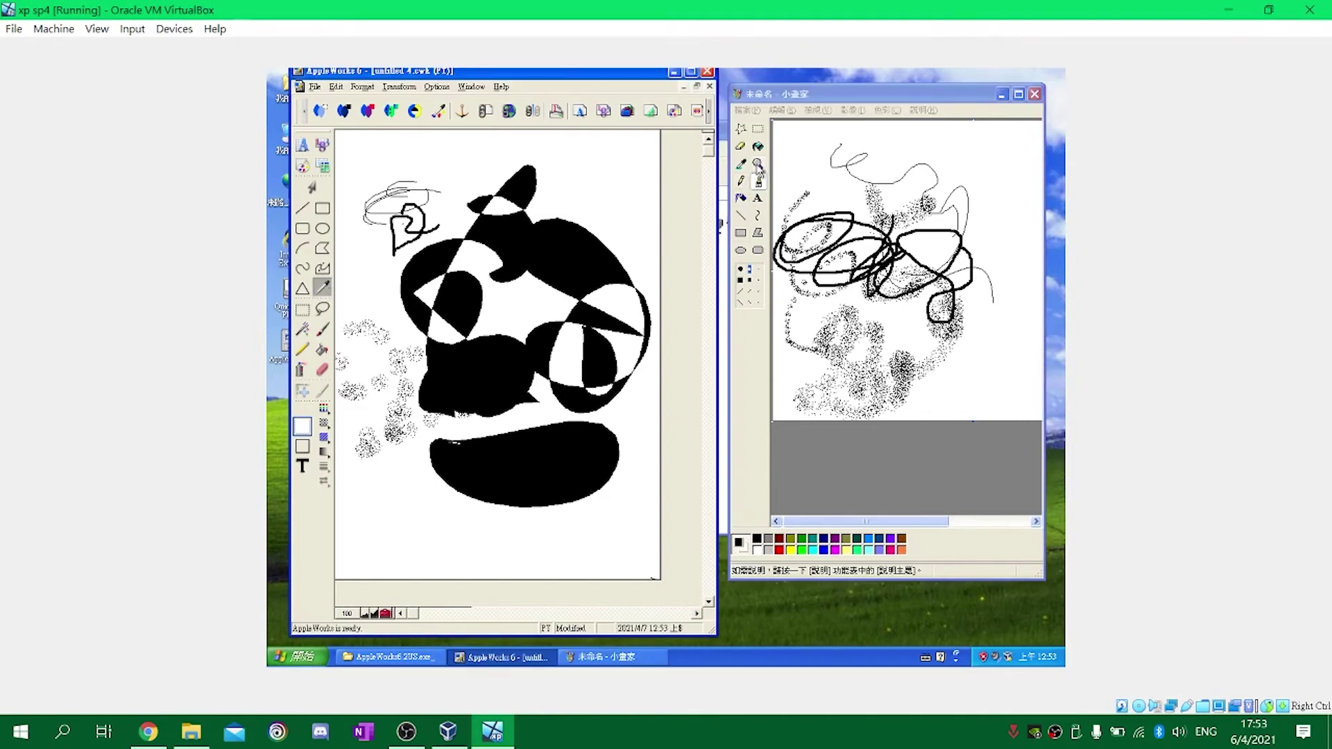
pyautogui.click(744, 164)
pyautogui.click(831, 209)
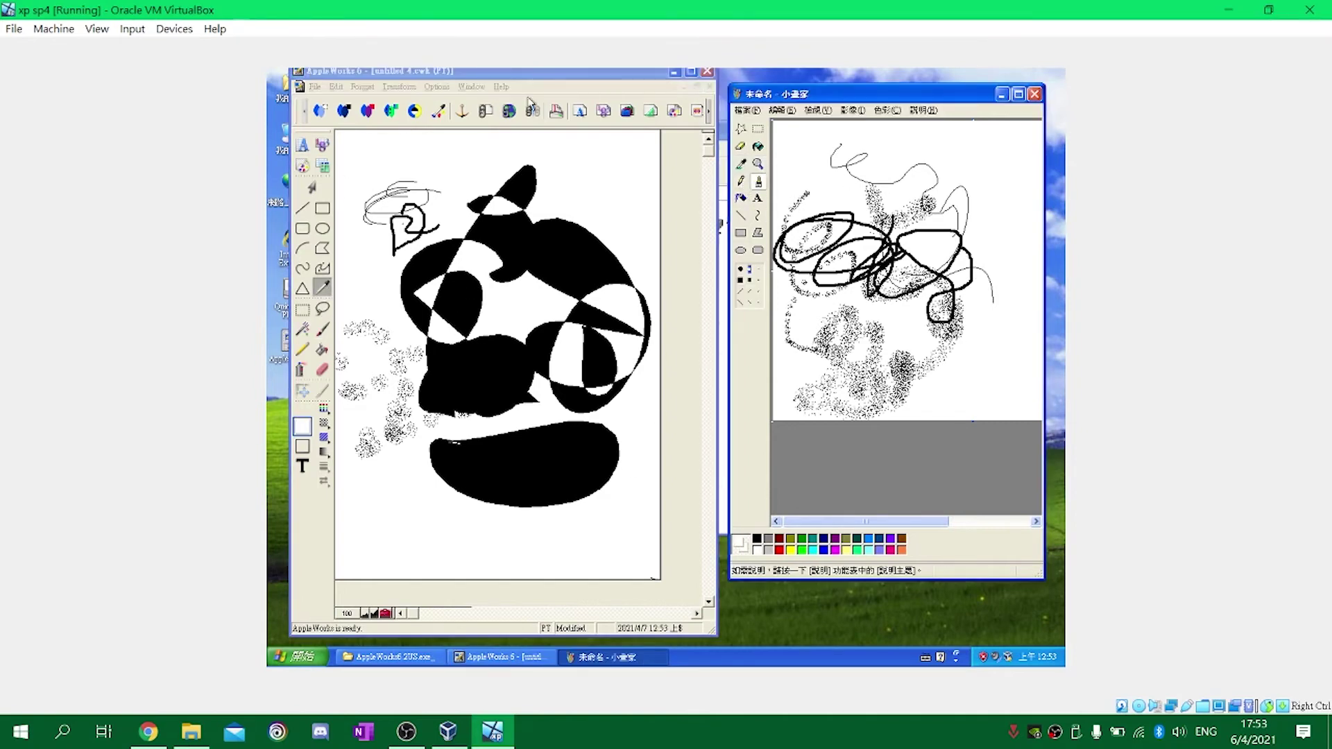
# Create a new word processing document and a new spreadsheet in AppleWorks, and maximize its window.
pyautogui.click(508, 111)
pyautogui.click(569, 392)
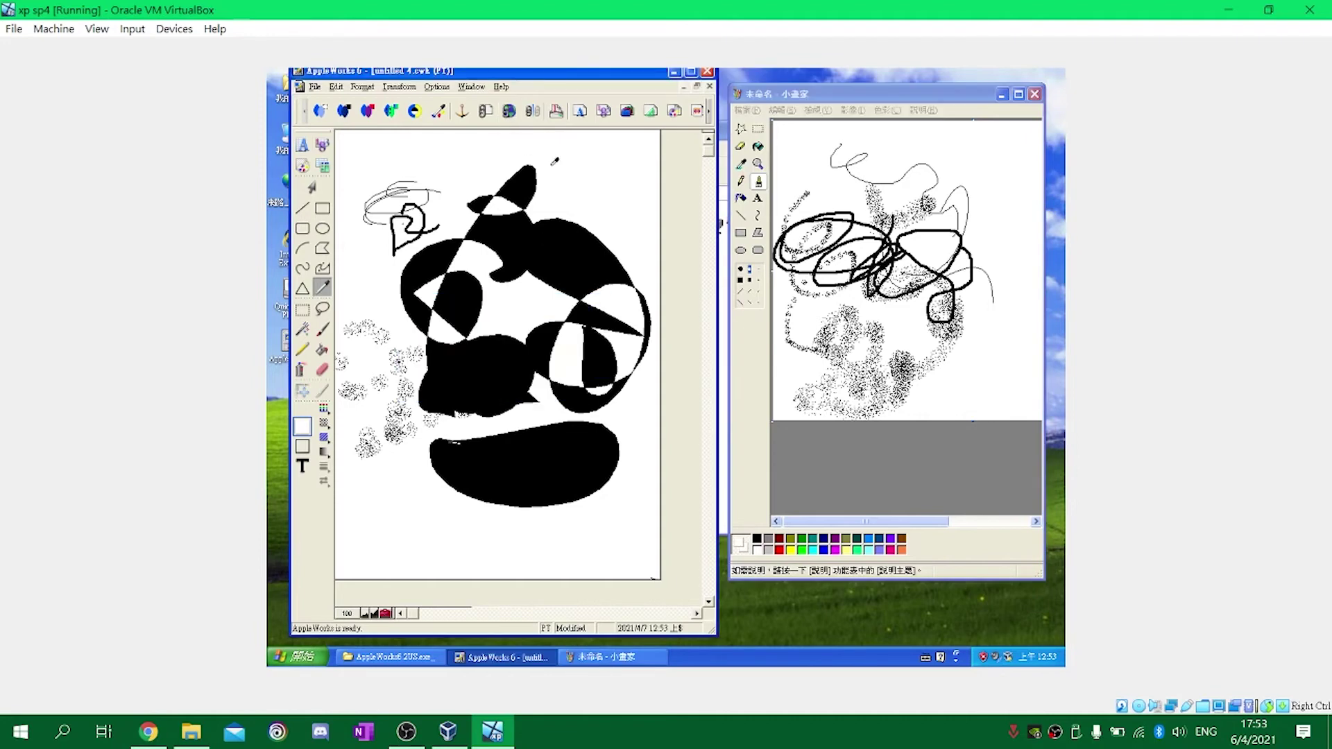
pyautogui.click(604, 111)
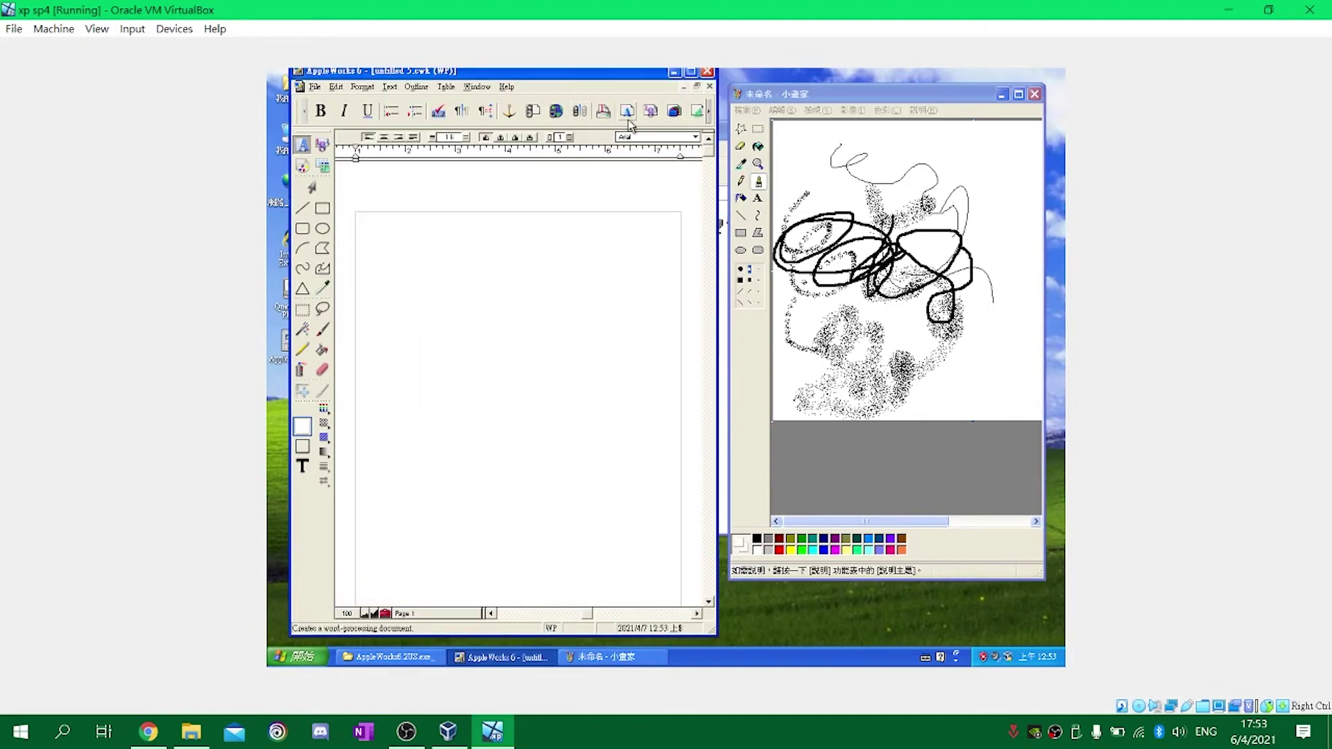
pyautogui.click(691, 72)
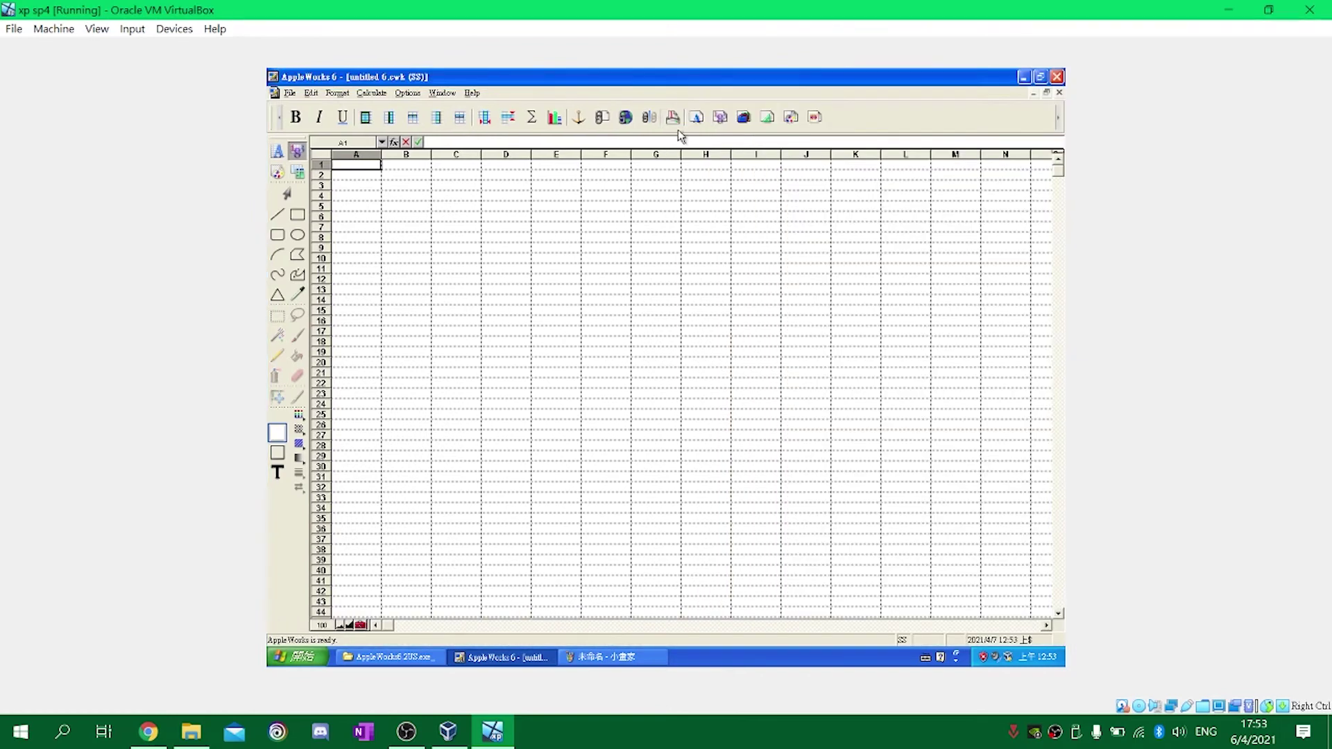
# Create a new database without defining custom fields and a new drawing document in AppleWorks.
pyautogui.click(743, 117)
pyautogui.click(799, 447)
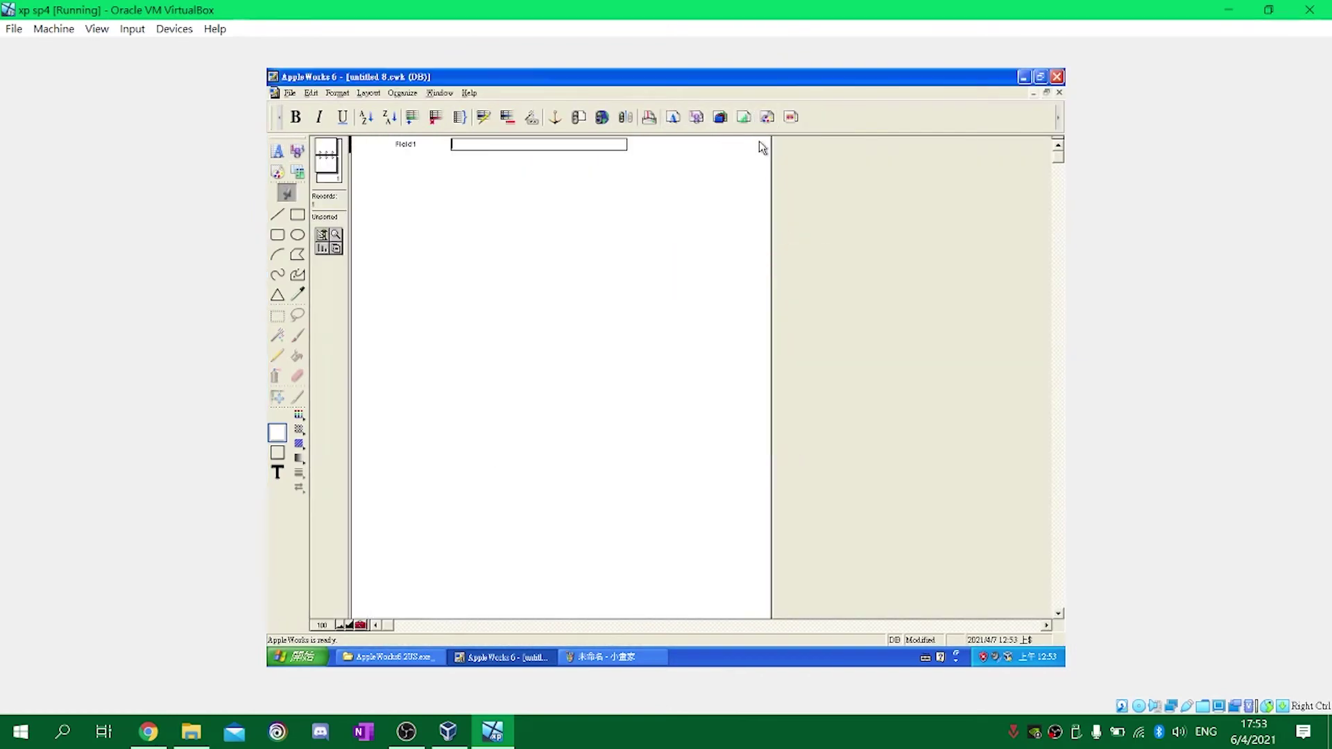
pyautogui.click(768, 117)
pyautogui.moveTo(481, 211); pyautogui.dragTo(549, 258)
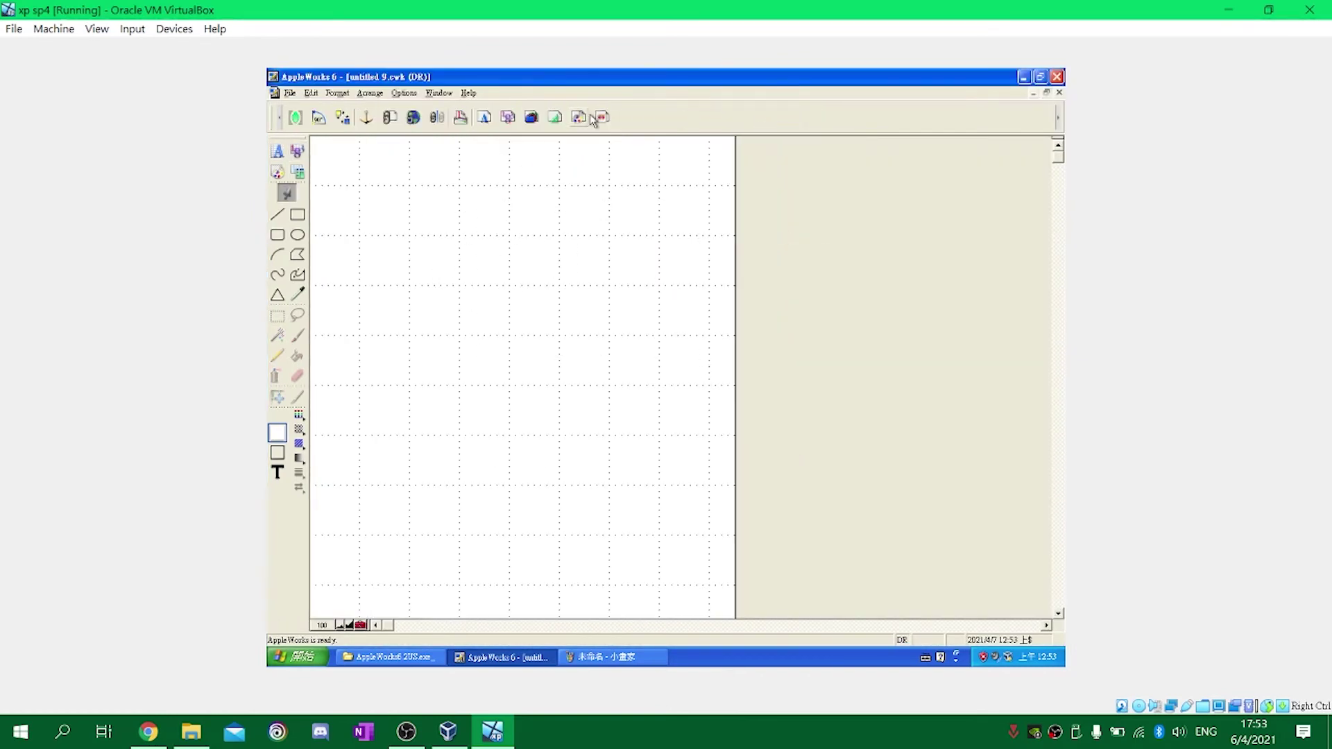
# Create a new presentation and a new painting document, and pencil a curved open stroke in the painting's upper area.
pyautogui.click(606, 118)
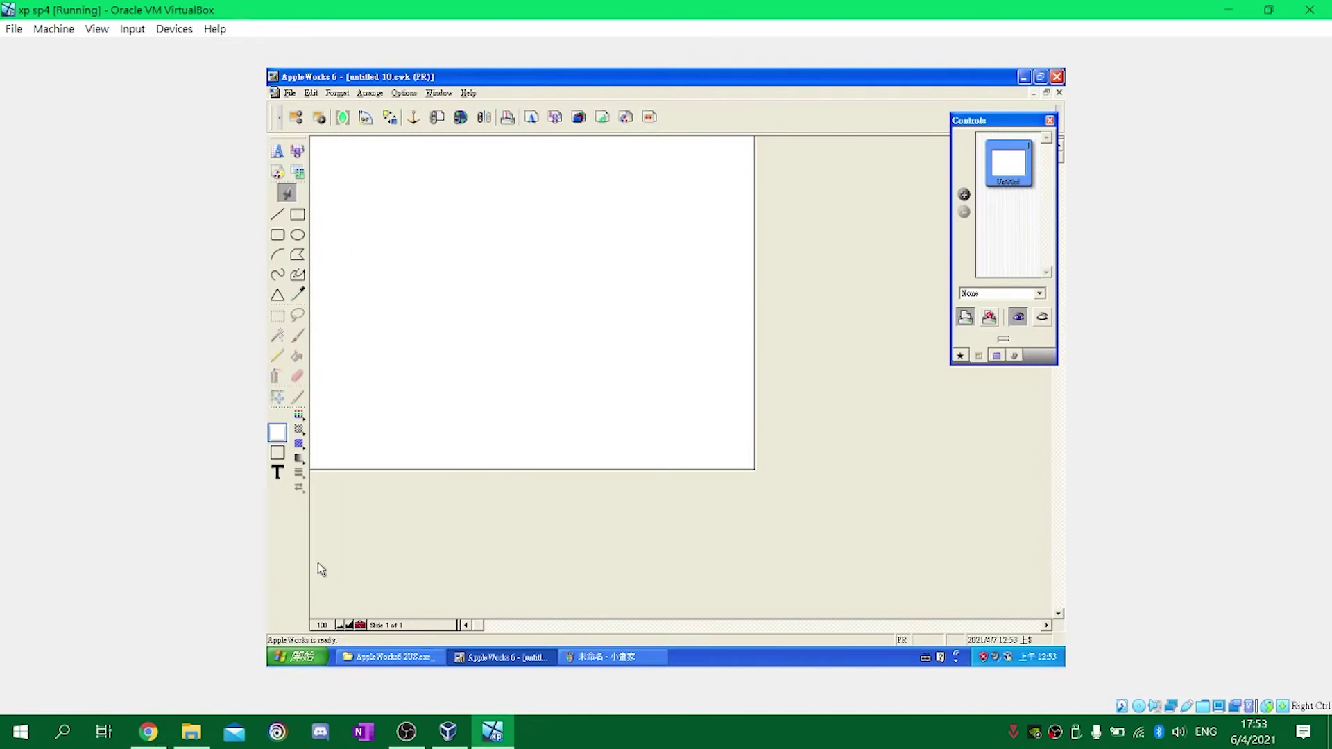
pyautogui.click(626, 117)
pyautogui.moveTo(459, 194)
pyautogui.mouseDown()
pyautogui.moveTo(417, 288)
pyautogui.moveTo(490, 241)
pyautogui.mouseUp()
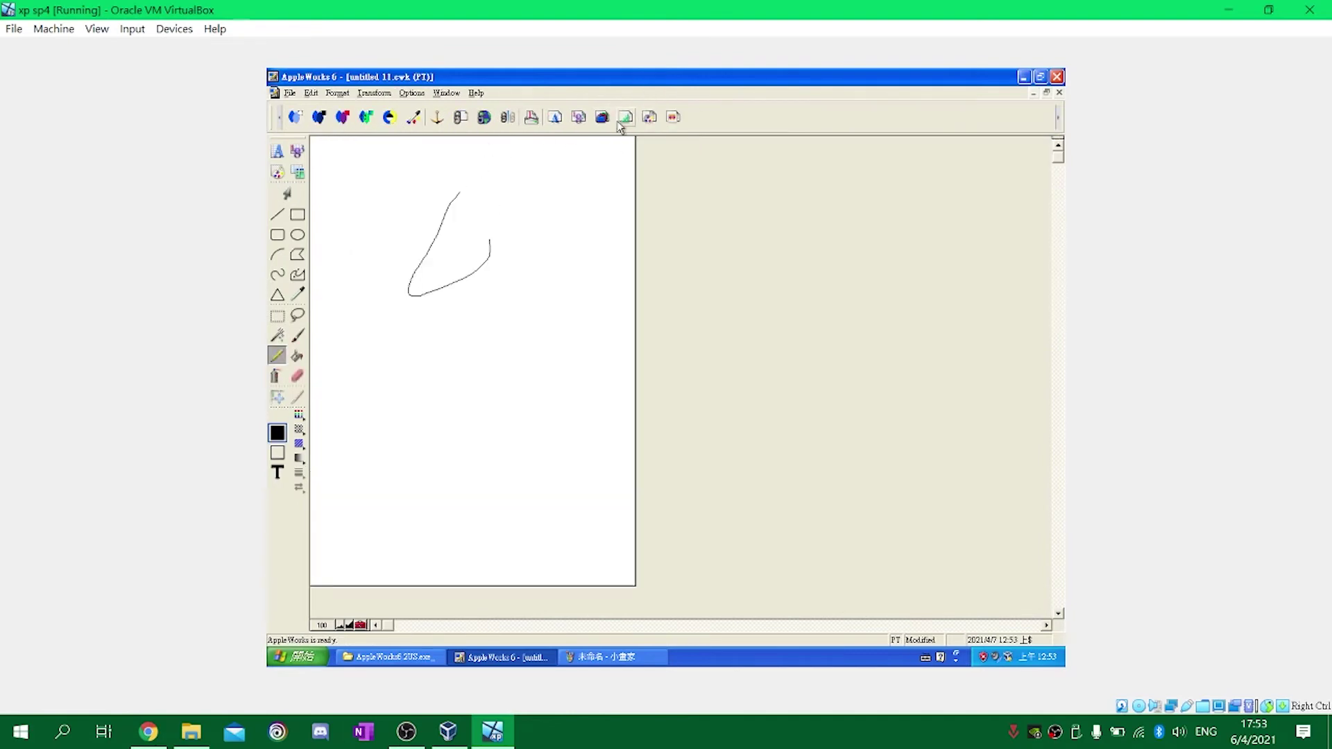
# Create a new database without defining custom fields and view the AppleWorks version information.
pyautogui.click(601, 121)
pyautogui.click(799, 449)
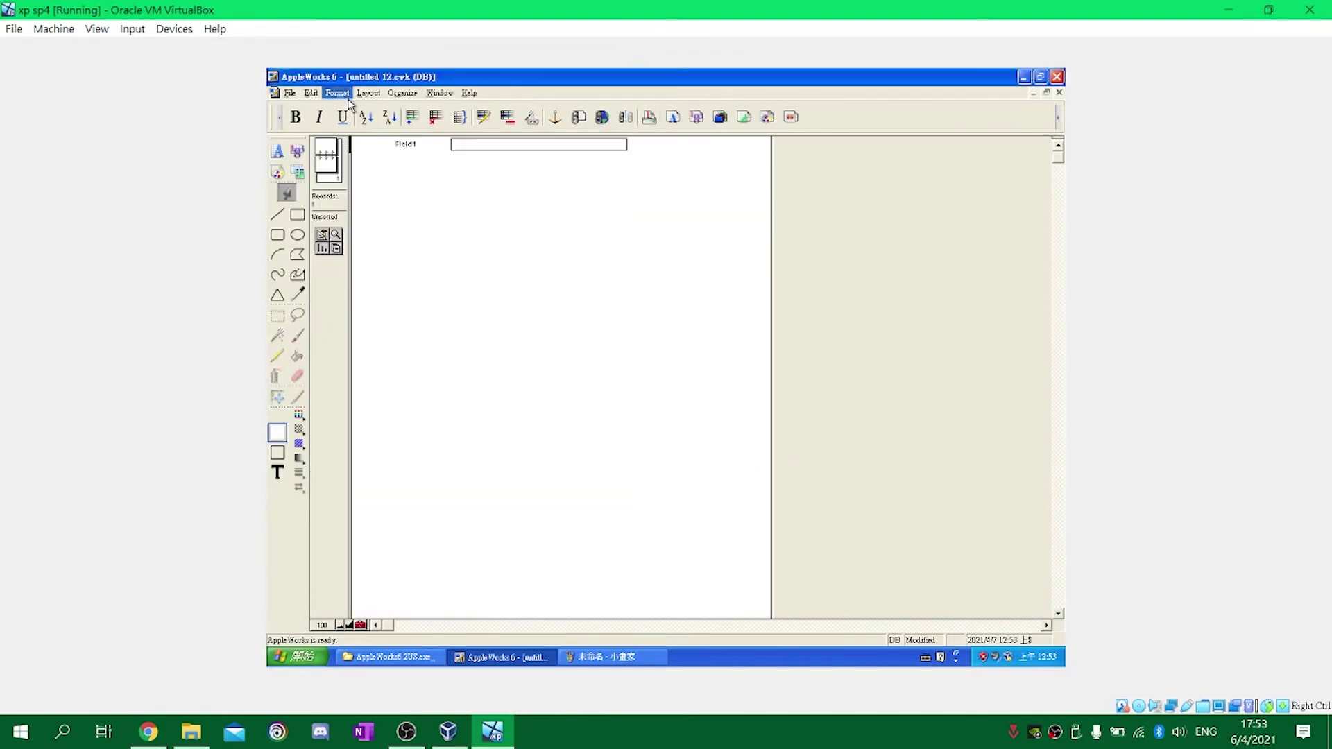
pyautogui.click(469, 92)
pyautogui.click(489, 108)
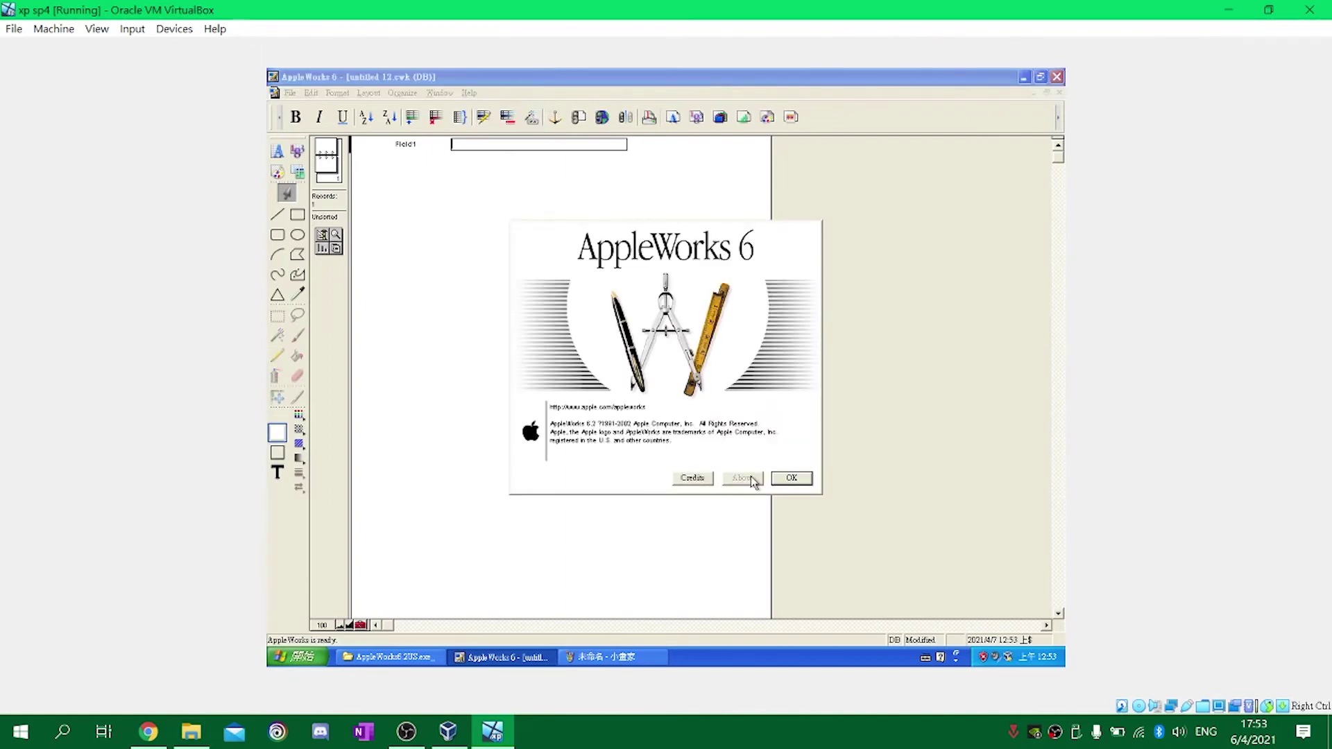
pyautogui.click(788, 479)
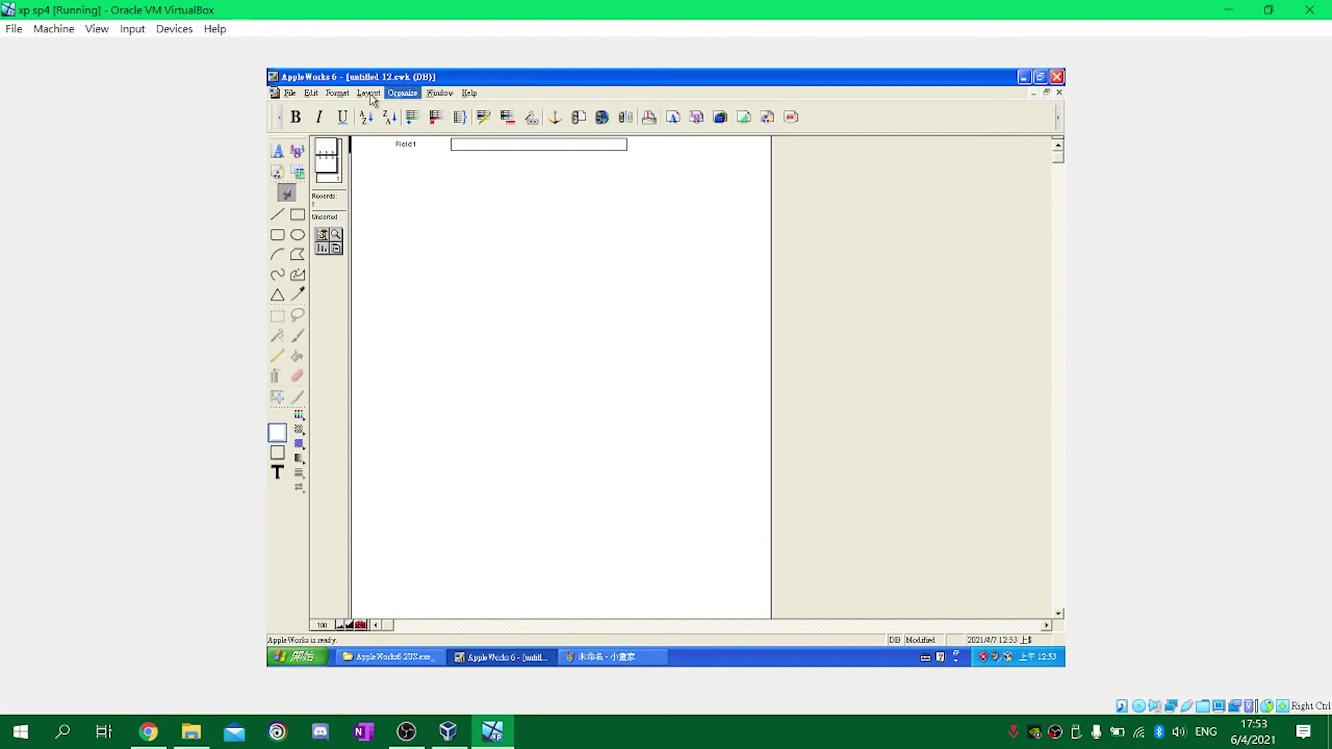
# Create a word processing document containing "Hello" and format the word in the Bodoni SvtyTwo ITC font at size 72.
pyautogui.click(627, 119)
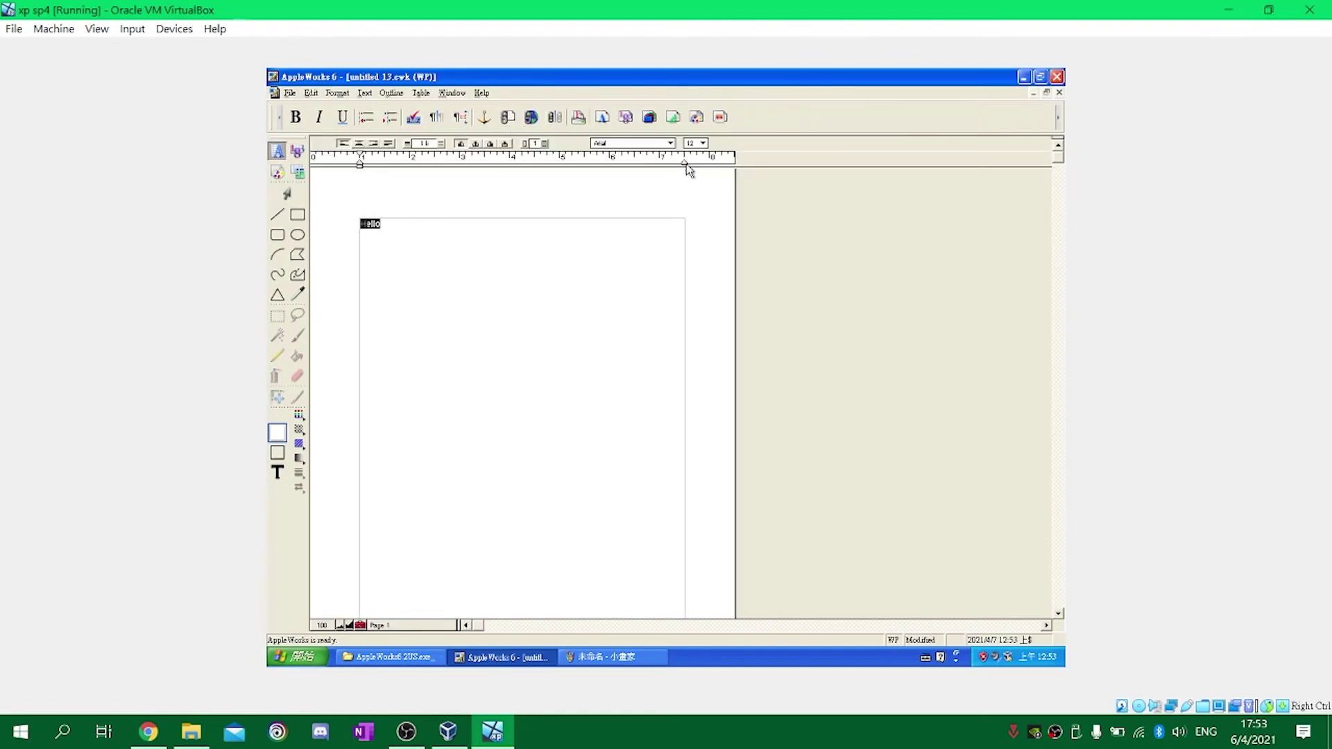
pyautogui.click(670, 143)
pyautogui.click(659, 440)
pyautogui.click(703, 143)
pyautogui.click(725, 260)
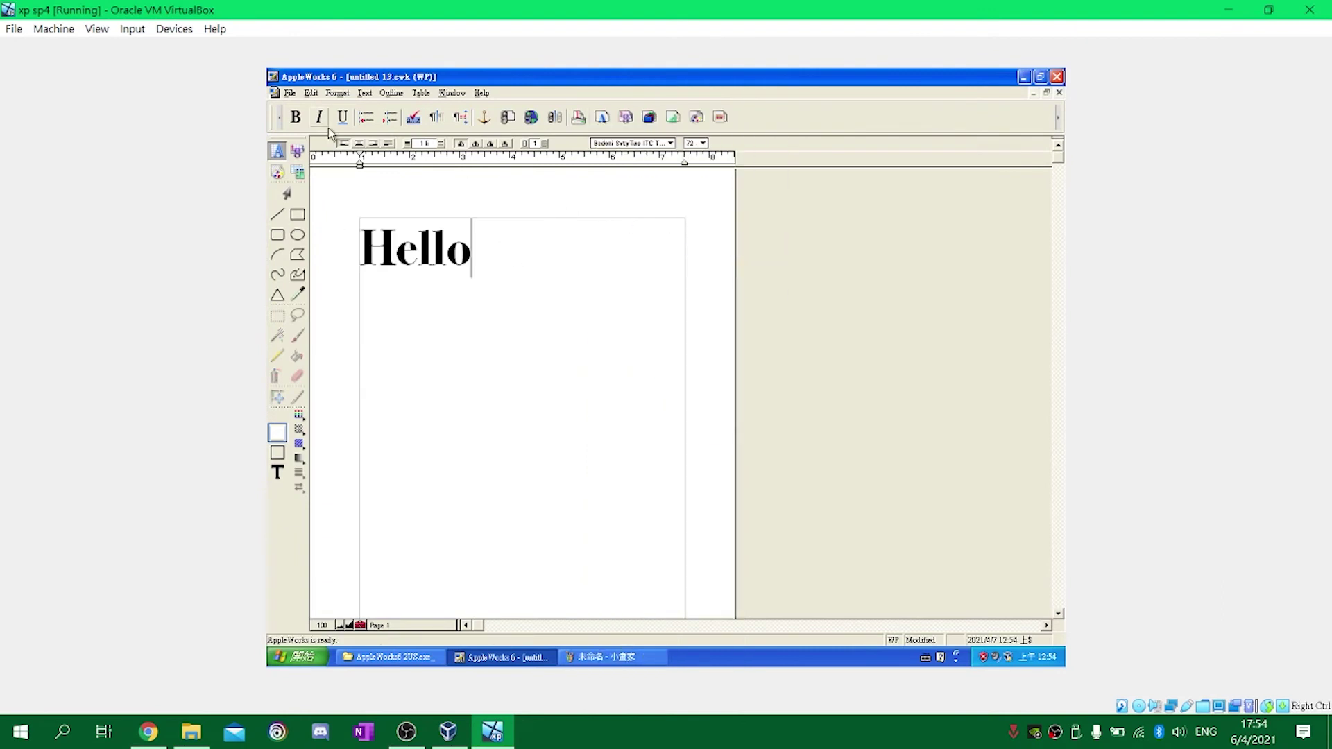
# Center the "Hello" line horizontally on the page.
pyautogui.click(359, 143)
pyautogui.click(345, 143)
pyautogui.click(361, 143)
pyautogui.moveTo(526, 243); pyautogui.dragTo(540, 241)
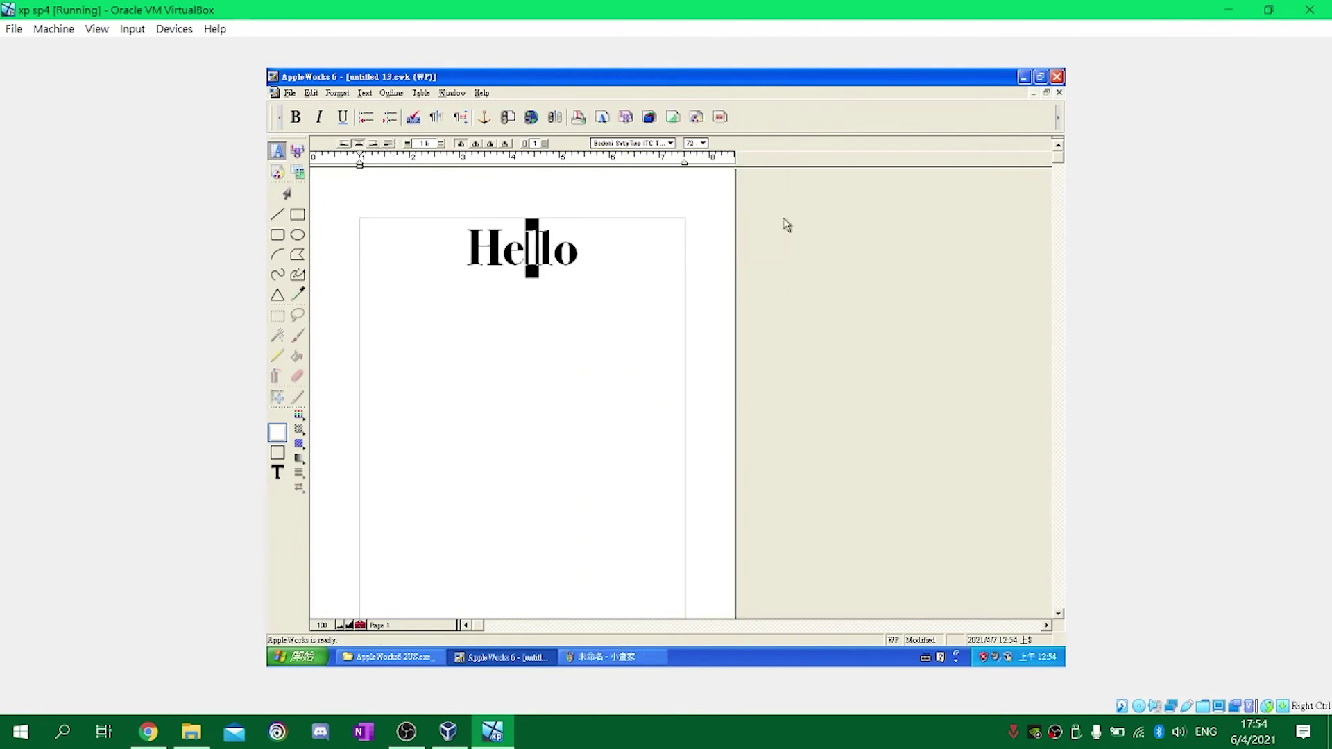
pyautogui.click(785, 220)
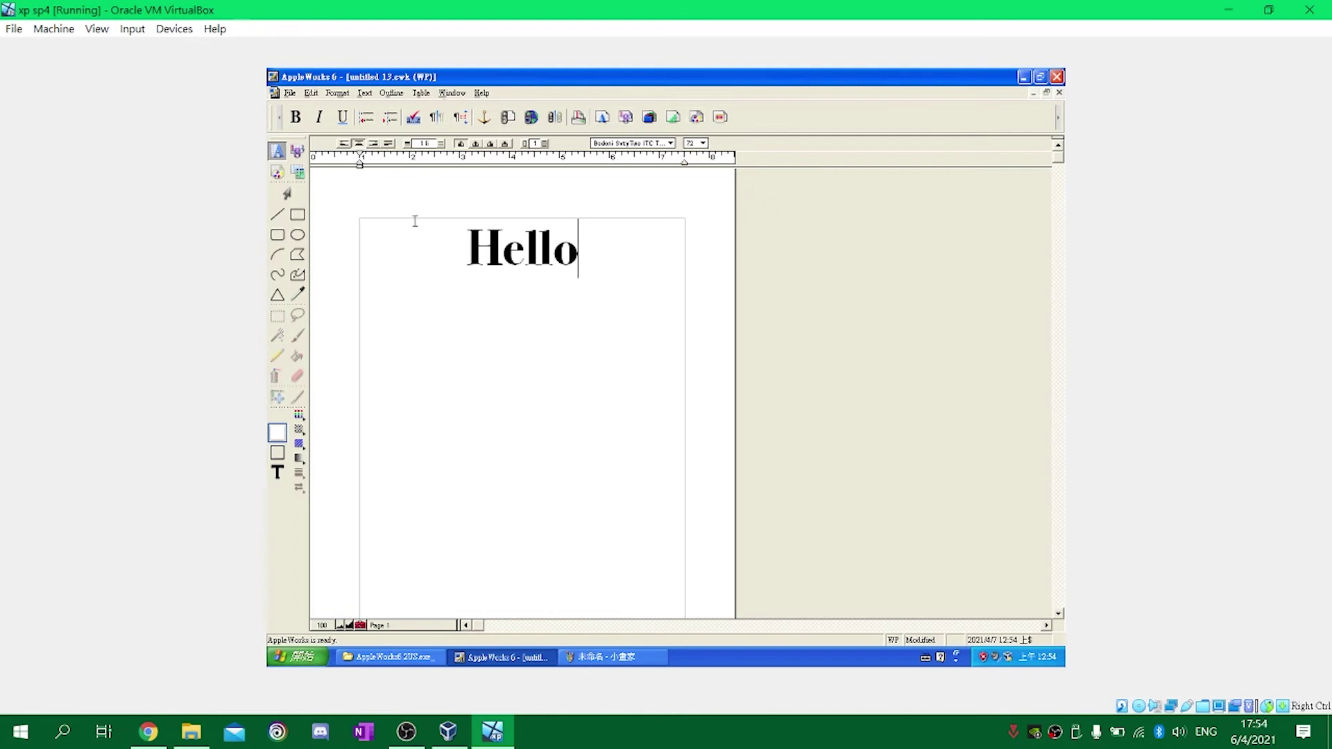
# Draw an arc below the "Hello" text and a large triangle overlapping it.
pyautogui.click(278, 253)
pyautogui.moveTo(392, 304); pyautogui.dragTo(472, 345)
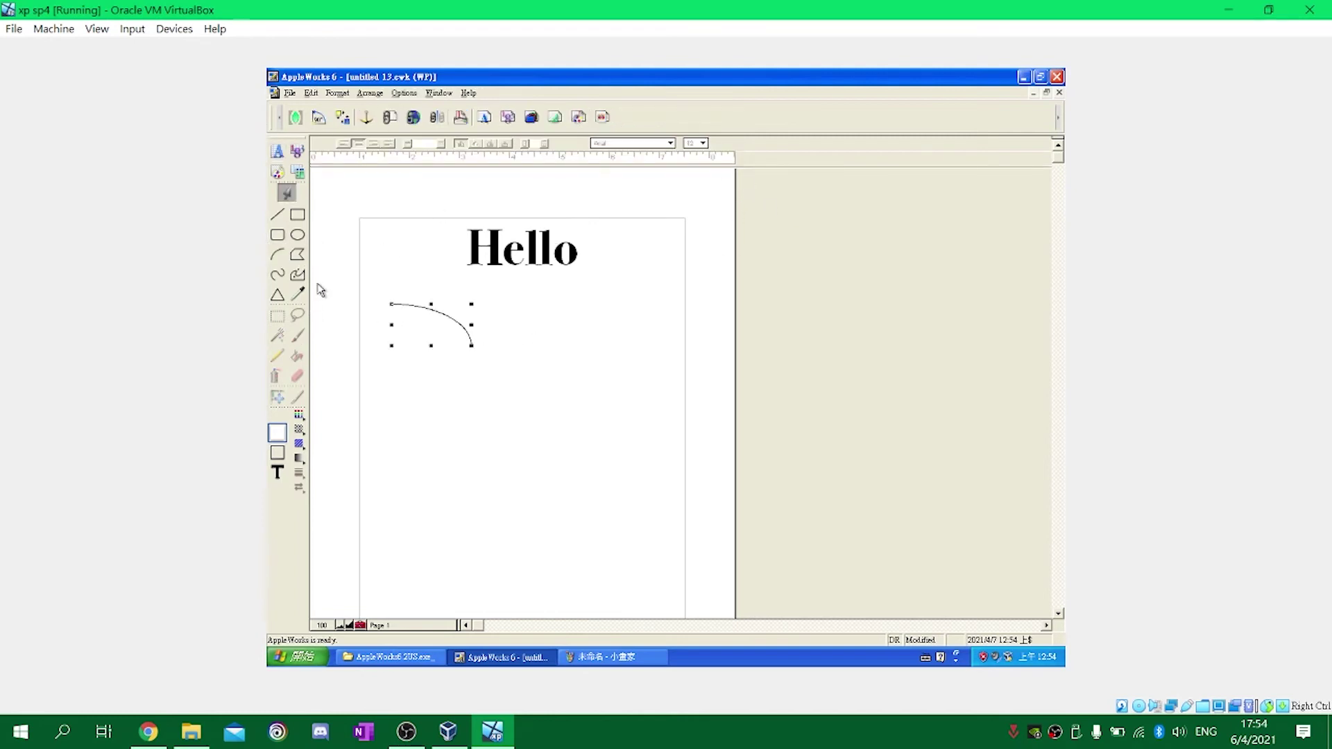
pyautogui.moveTo(571, 349); pyautogui.dragTo(477, 416)
# Set the triangle's text wrap to Irregular and shift the triangle slightly down and to the right.
pyautogui.rightClick(503, 316)
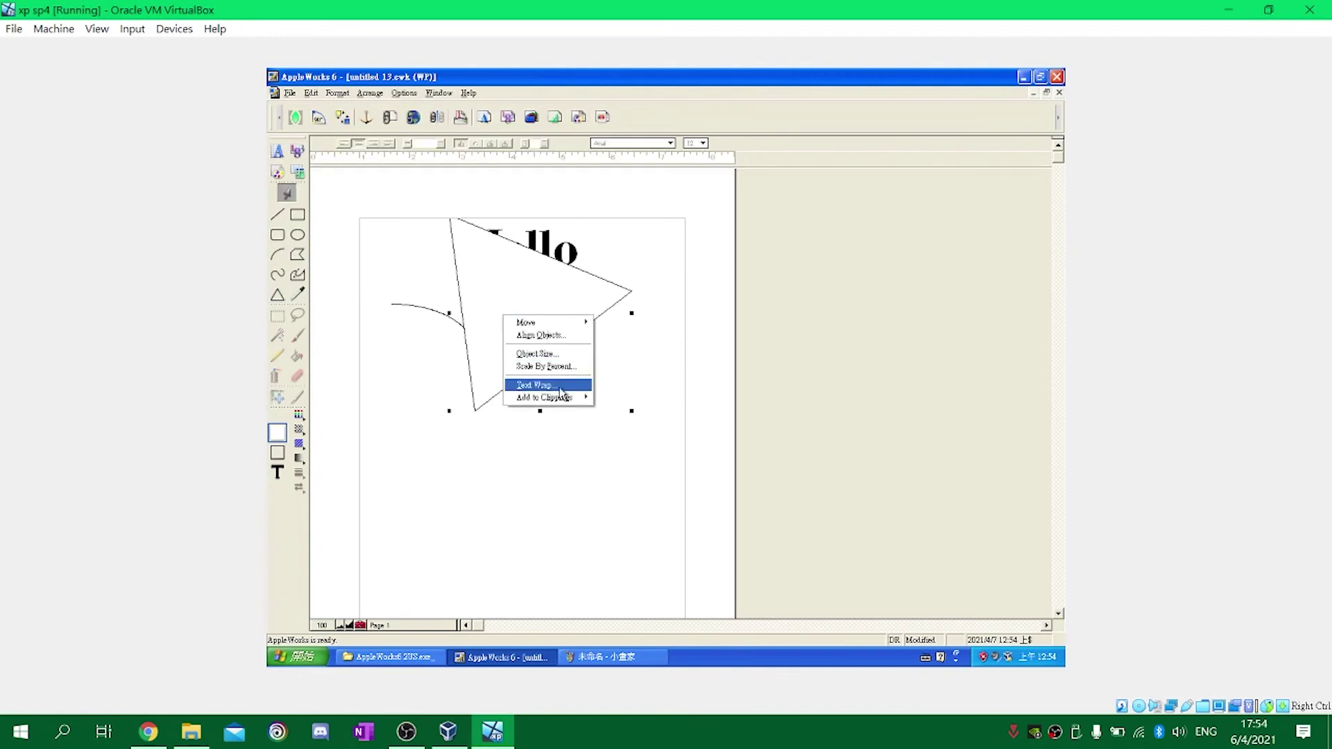
pyautogui.click(566, 387)
pyautogui.click(708, 343)
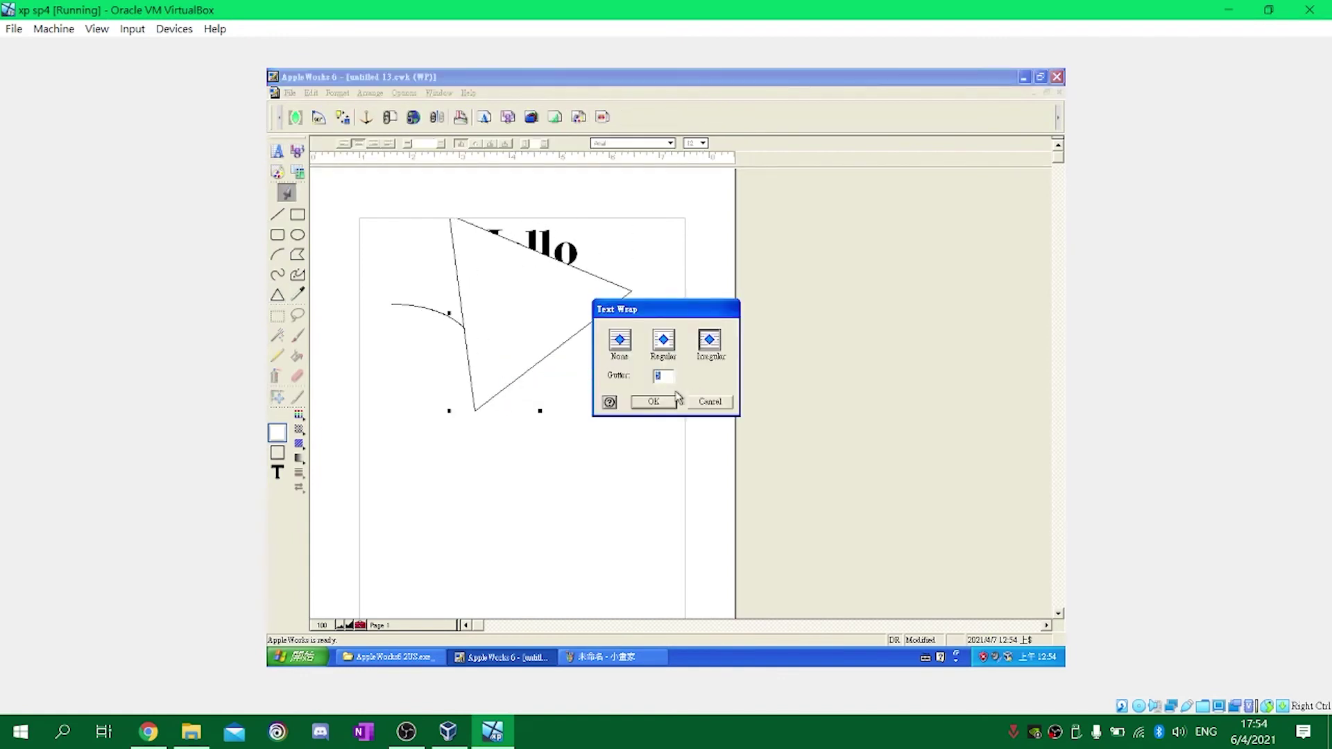
pyautogui.click(653, 400)
pyautogui.moveTo(536, 353)
pyautogui.mouseDown()
pyautogui.moveTo(494, 386)
pyautogui.moveTo(604, 337)
pyautogui.moveTo(543, 361)
pyautogui.mouseUp()
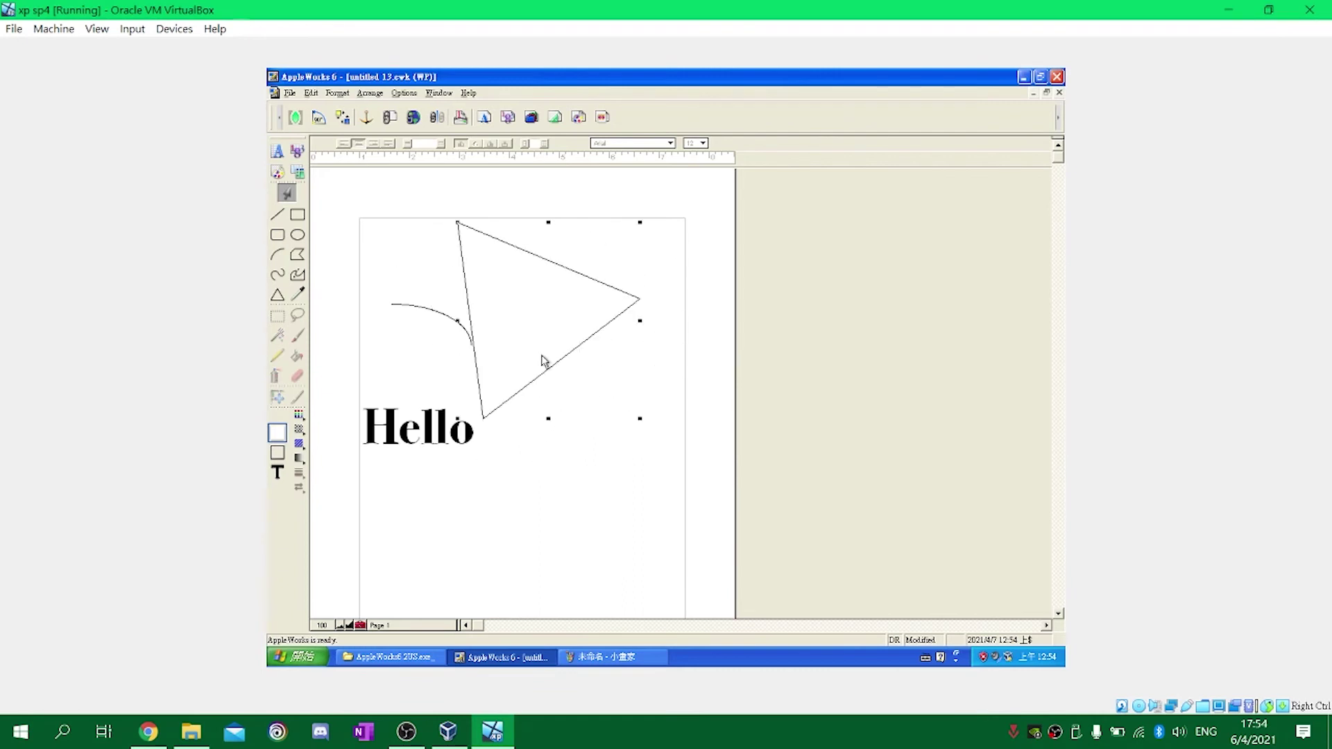
# Draw a looping freehand curve across the triangle and return to text editing.
pyautogui.click(297, 274)
pyautogui.moveTo(448, 302); pyautogui.dragTo(542, 294)
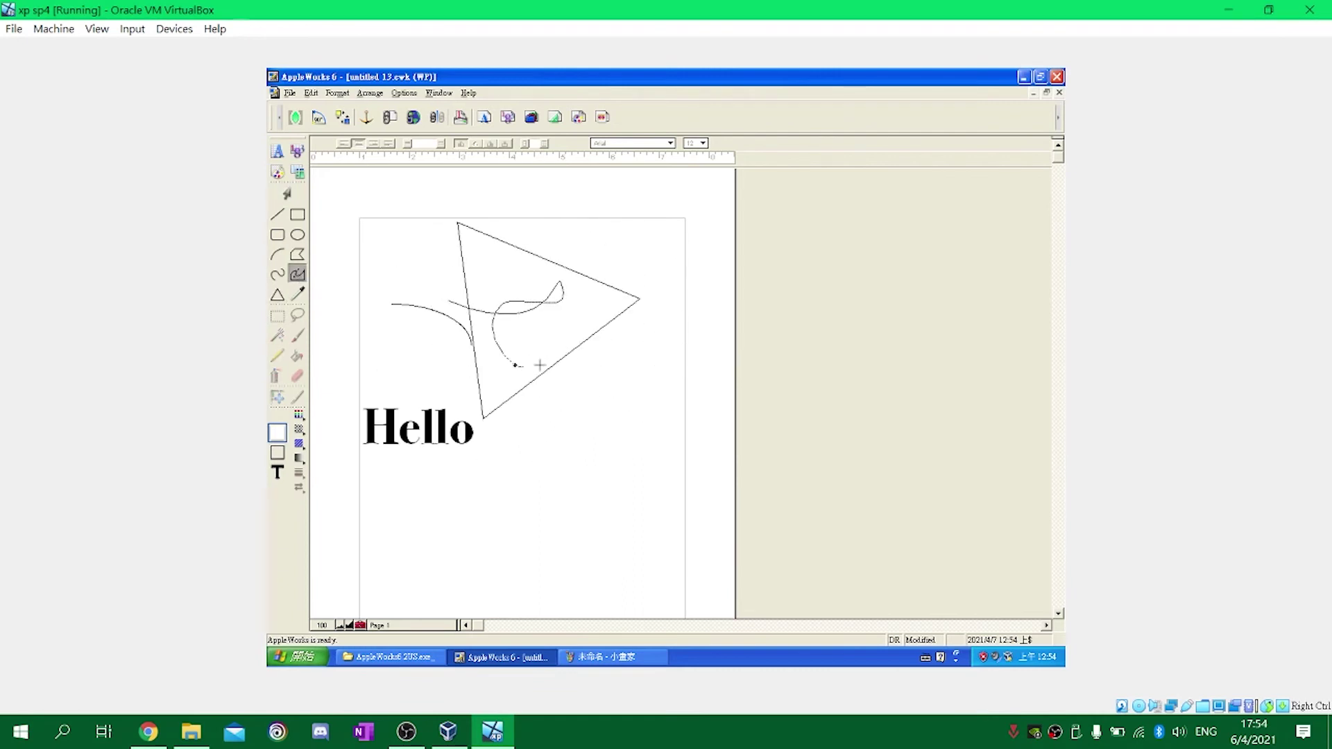
pyautogui.moveTo(539, 365); pyautogui.dragTo(499, 295)
pyautogui.click(330, 201)
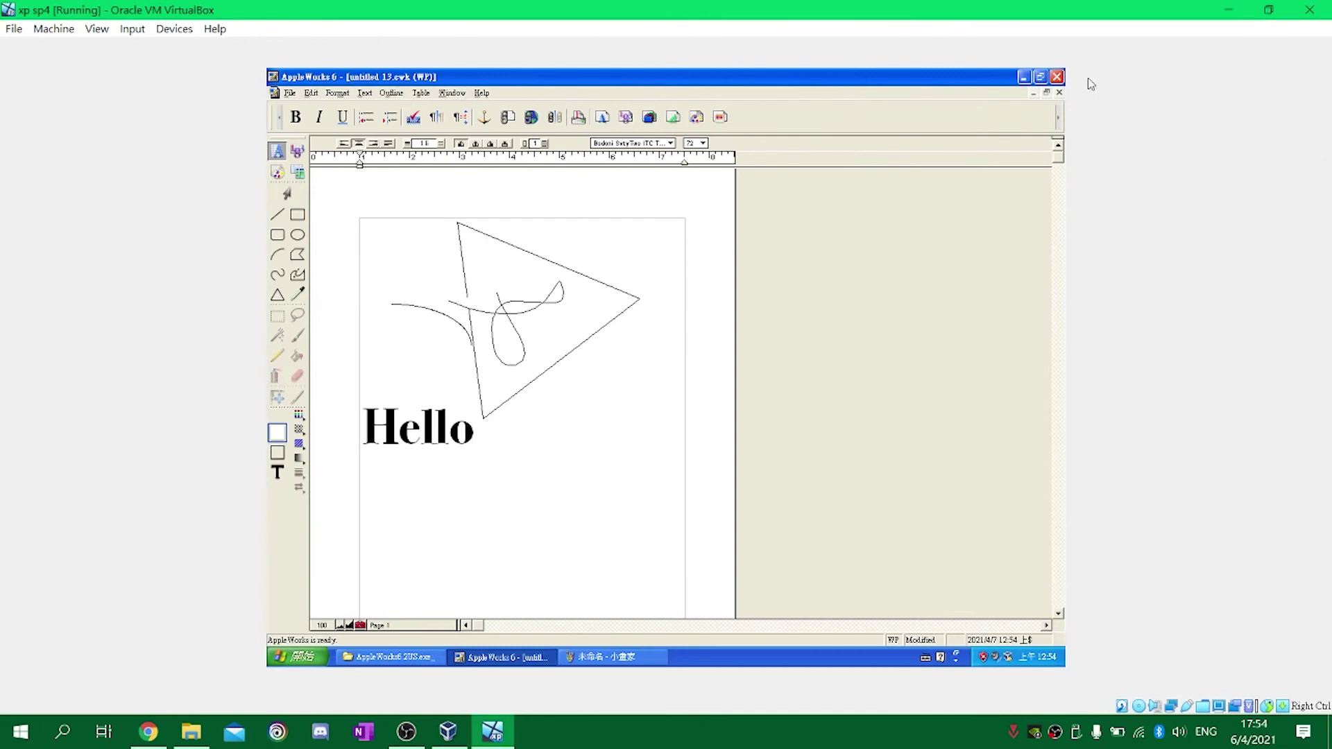
# Close AppleWorks and Paint, discarding the changes to every unsaved document.
pyautogui.click(1057, 76)
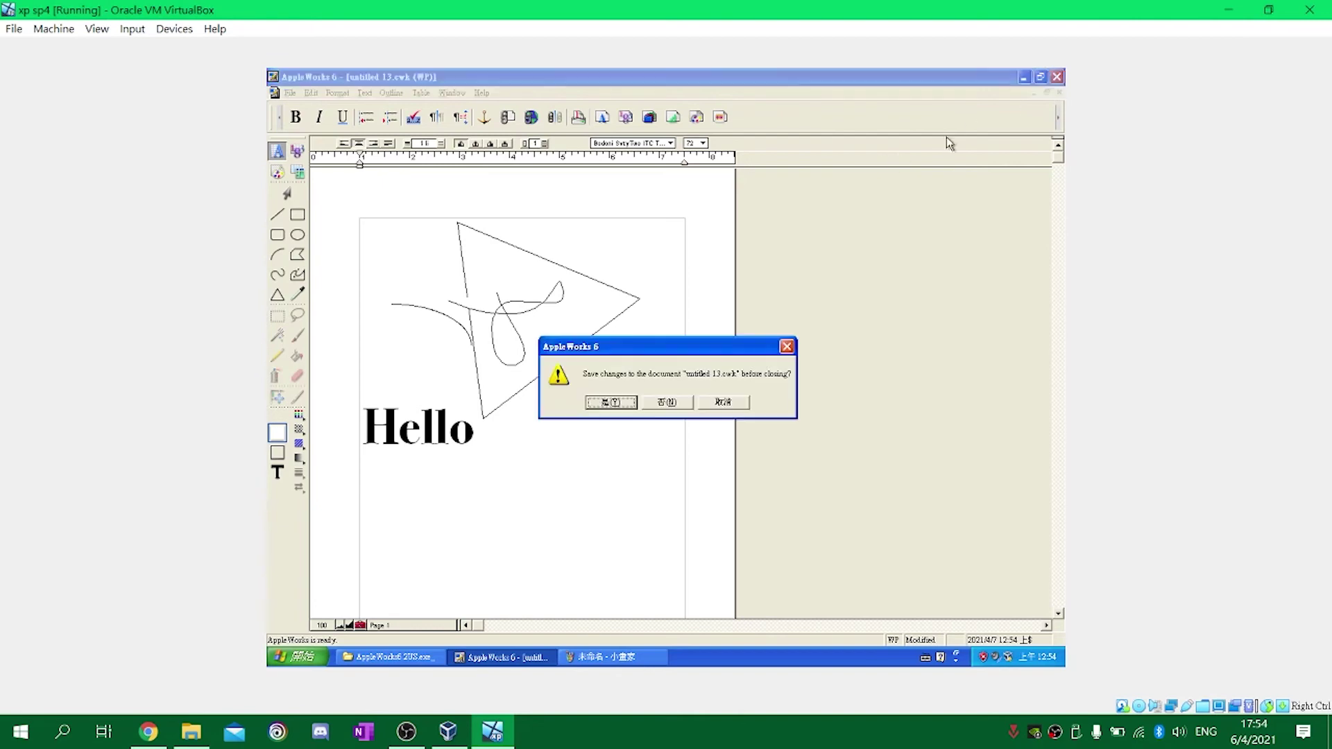
pyautogui.click(653, 399)
pyautogui.click(669, 402)
pyautogui.click(669, 402)
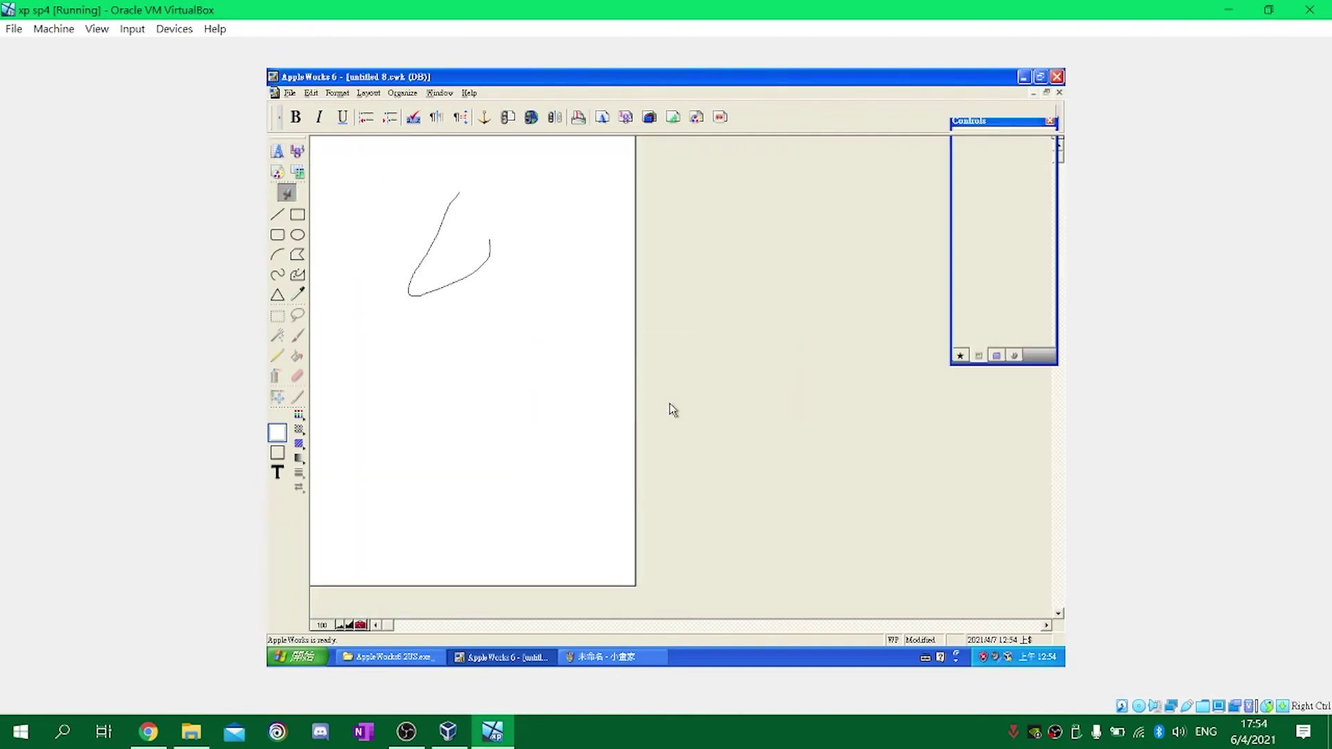
pyautogui.click(669, 402)
pyautogui.click(669, 402)
pyautogui.click(669, 403)
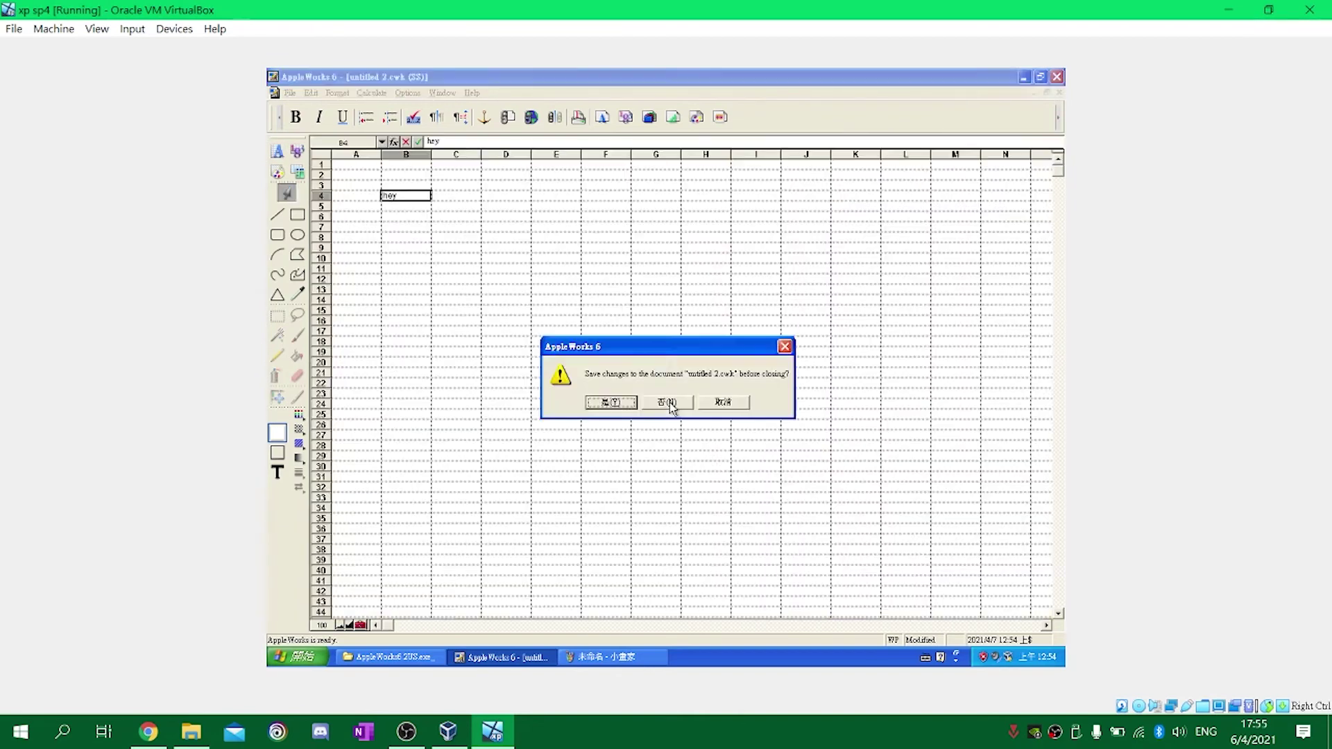
pyautogui.click(669, 403)
pyautogui.click(1034, 94)
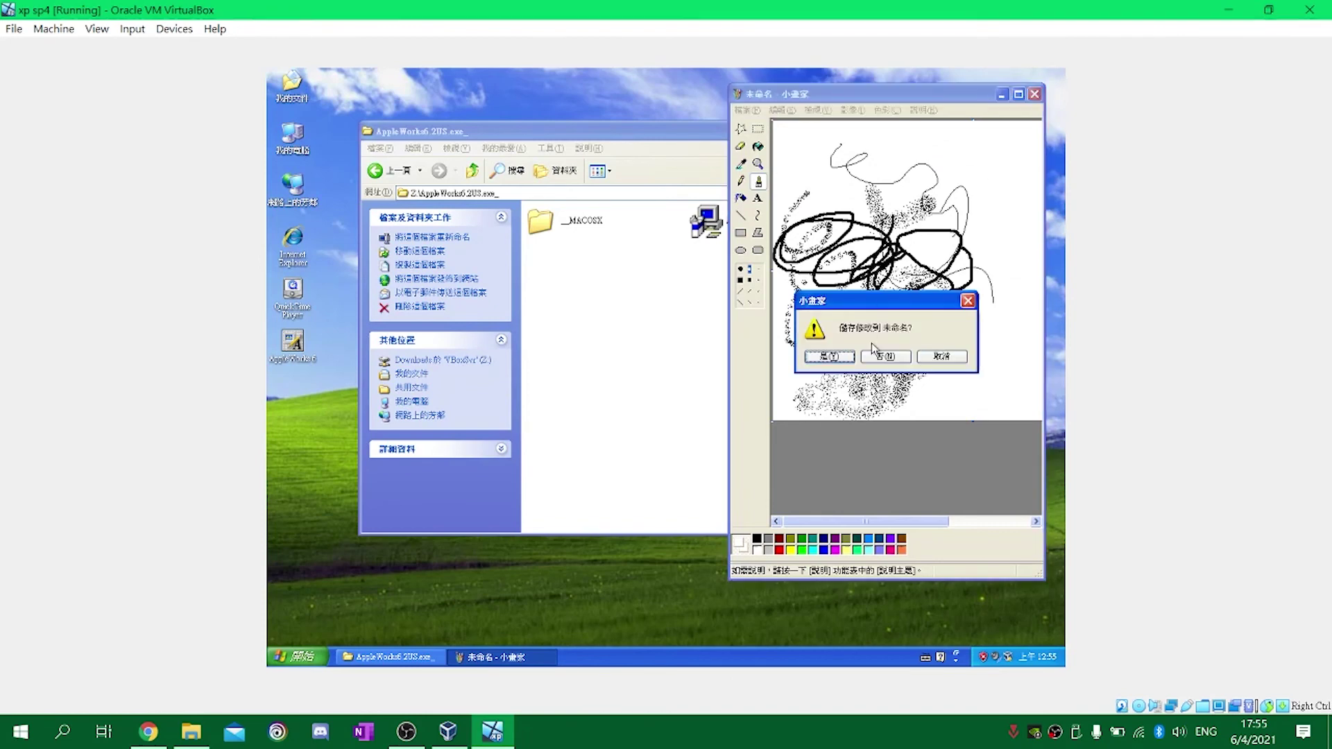
pyautogui.click(883, 356)
# Run AppleWorks 6.2.2 Updater.exe from the AppleWorks622Updater folder in the shared Downloads drive.
pyautogui.click(378, 172)
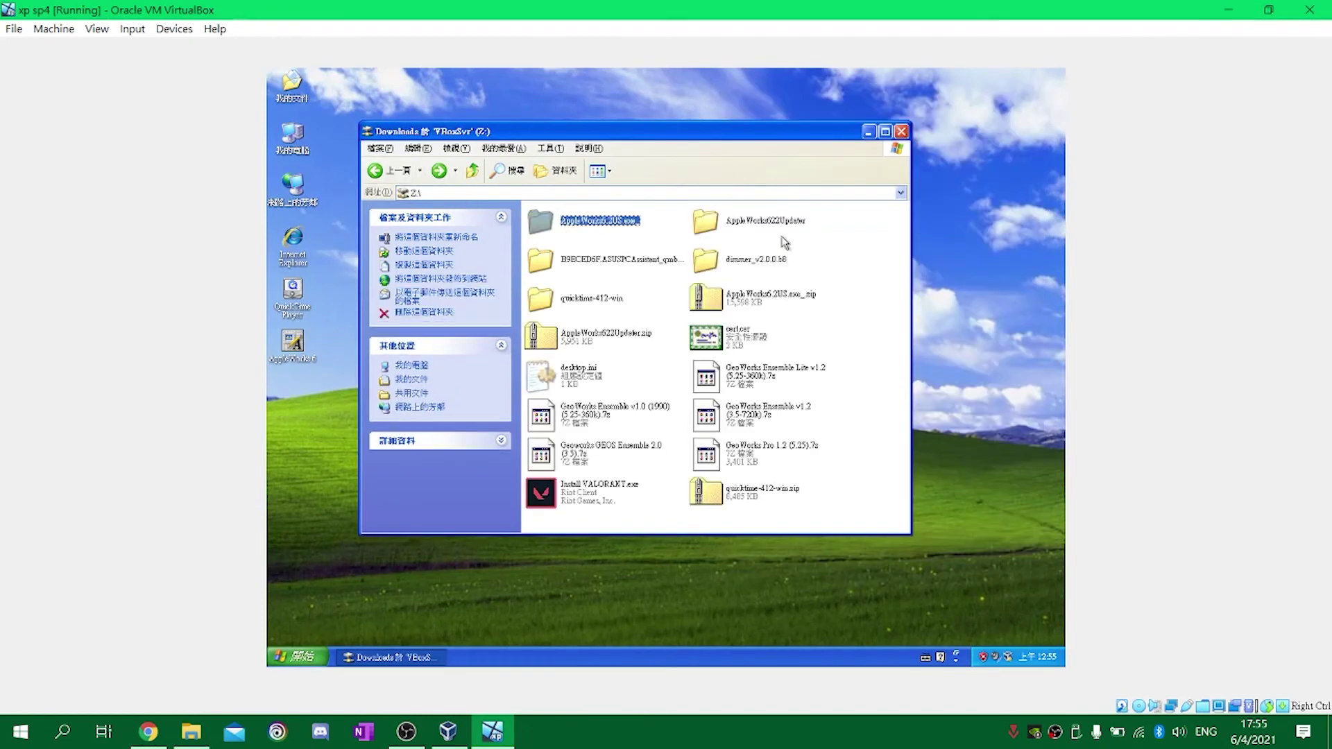
pyautogui.doubleClick(757, 220)
pyautogui.doubleClick(606, 223)
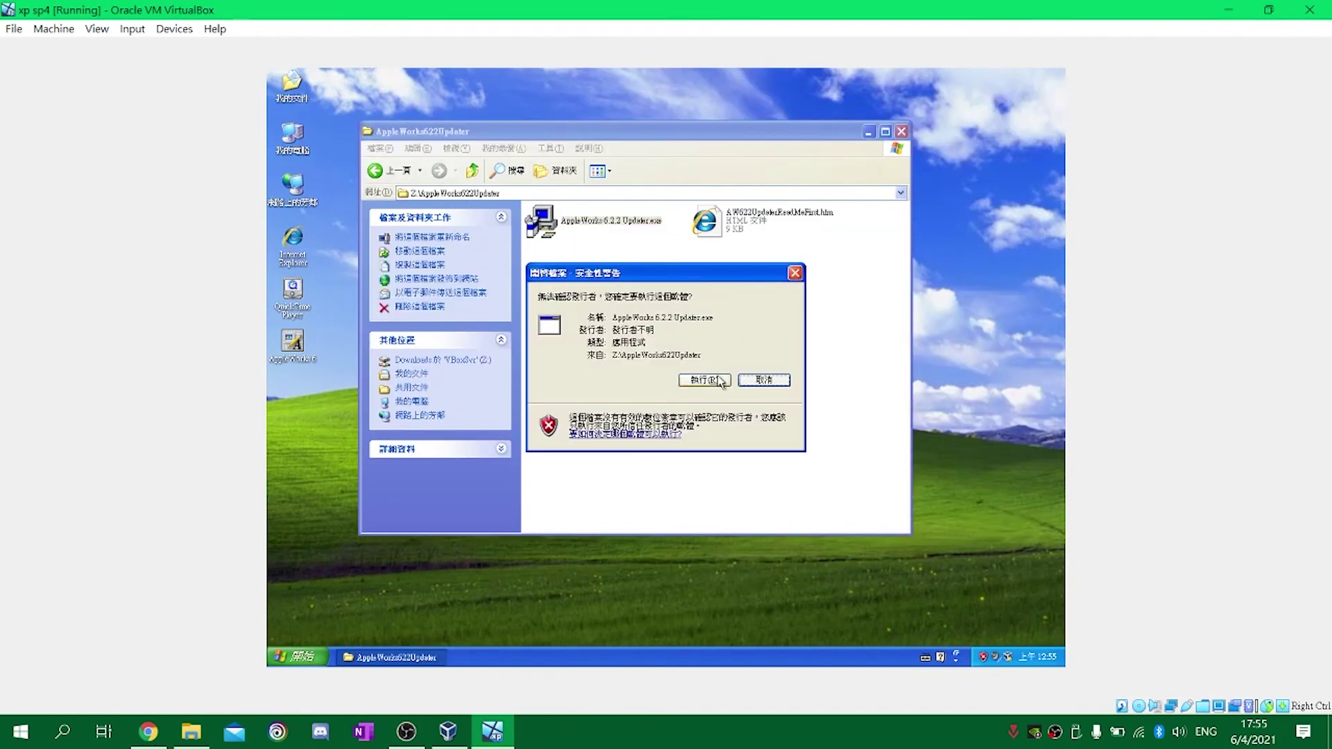
pyautogui.click(721, 380)
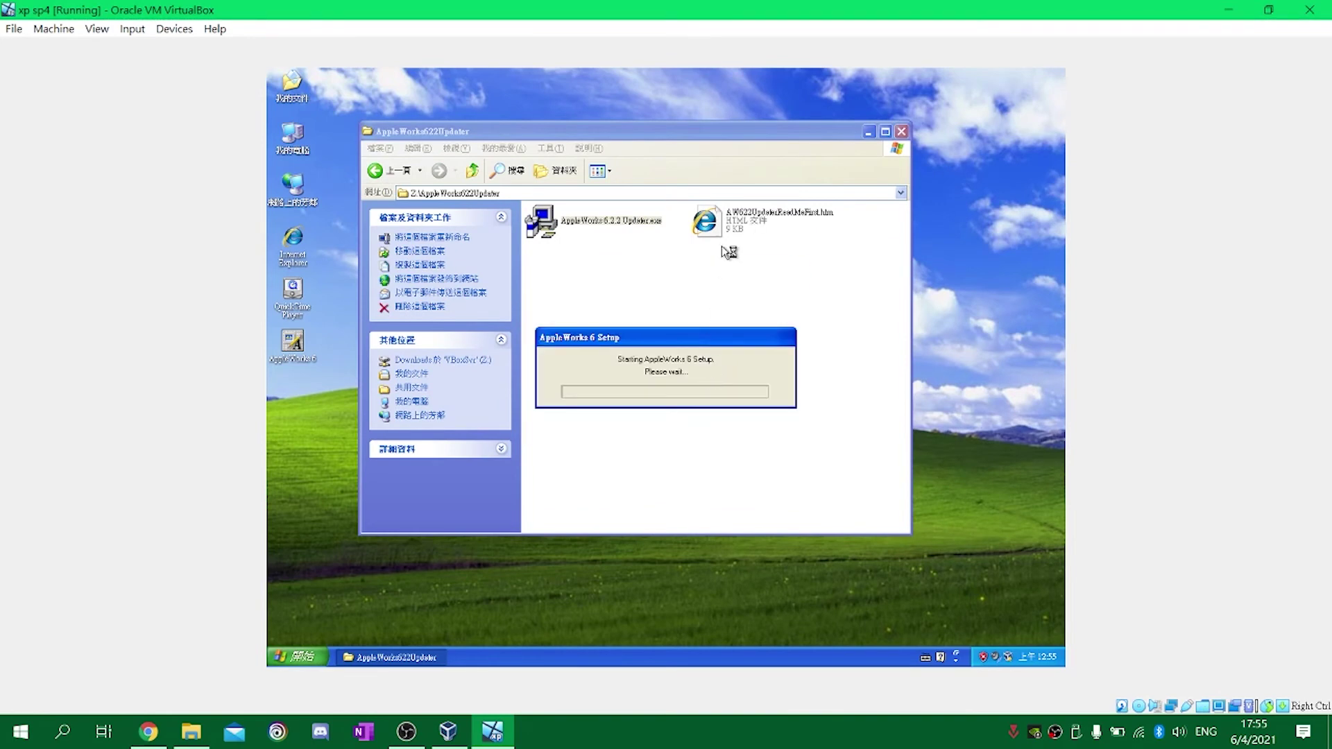
# Open AW622UpdaterReadMeFirst.htm with the browser's intranet settings enabled and review its system requirements.
pyautogui.click(731, 217)
pyautogui.doubleClick(753, 233)
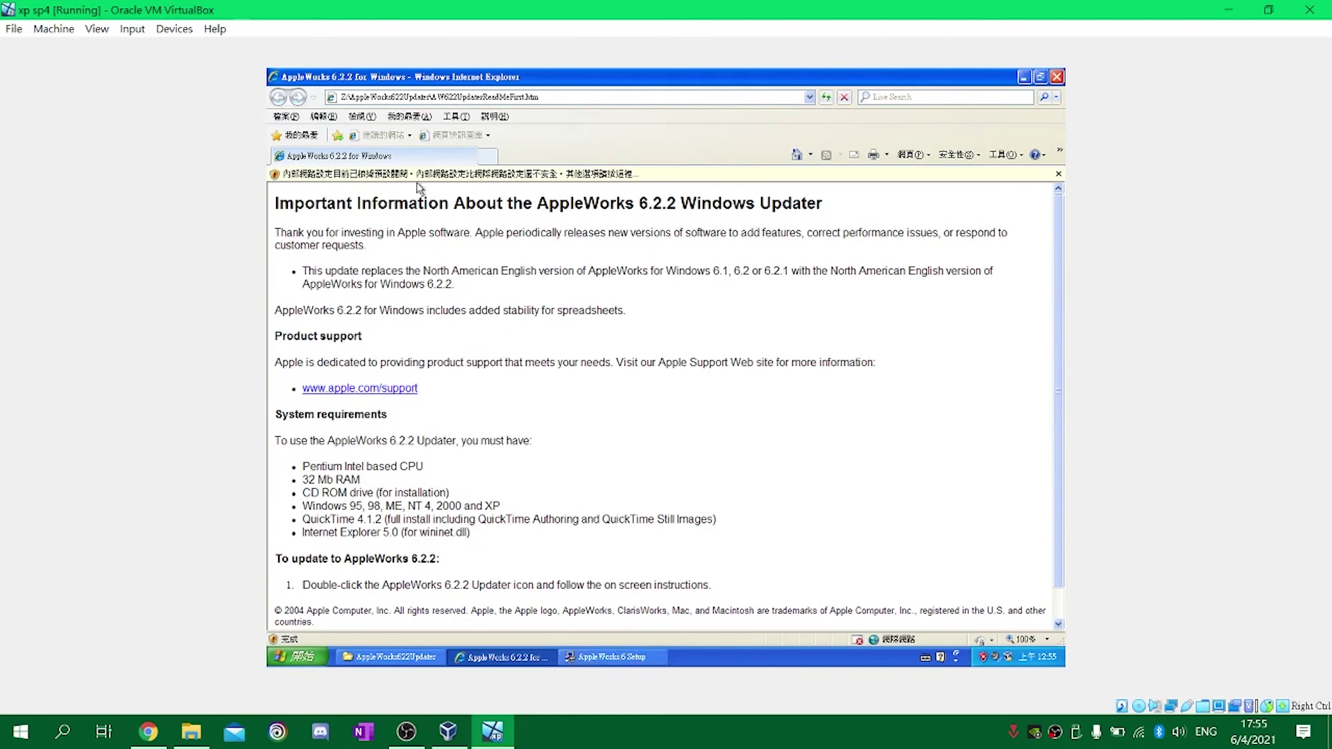
pyautogui.click(426, 175)
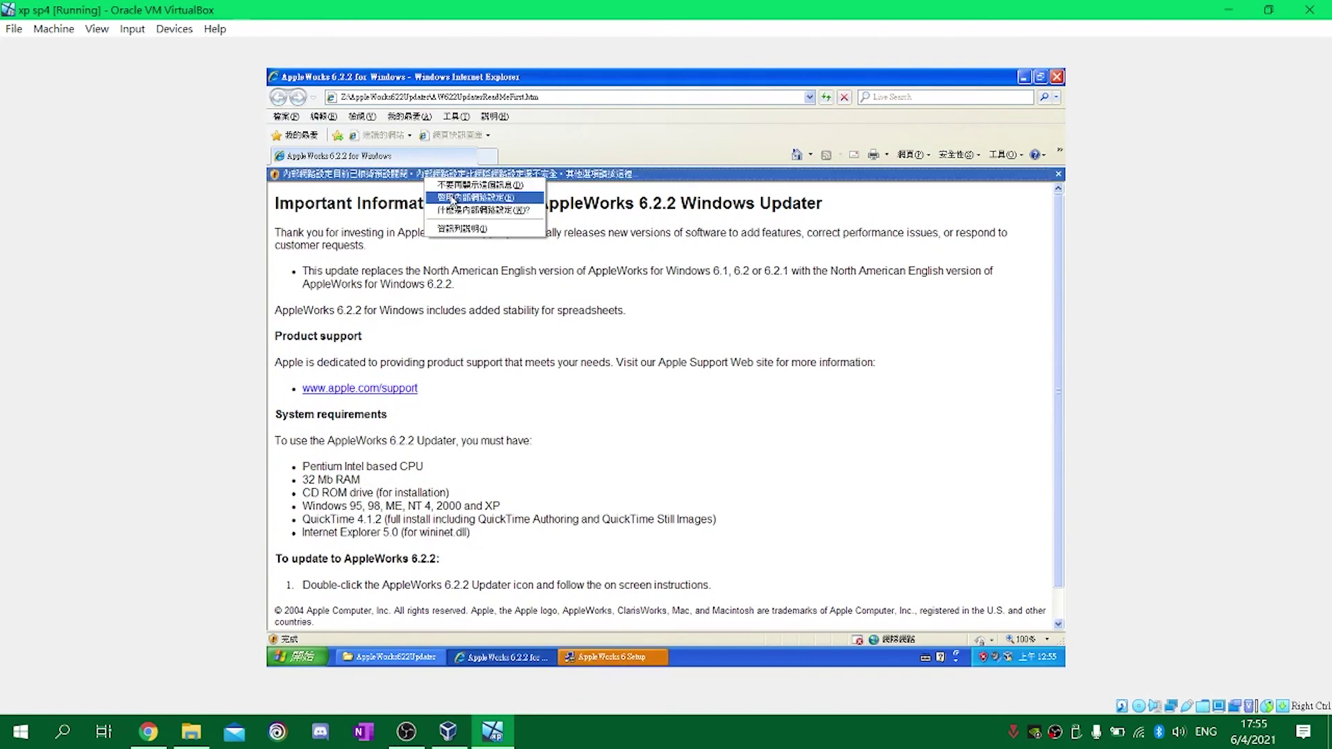
pyautogui.click(444, 201)
pyautogui.click(645, 399)
pyautogui.moveTo(304, 431); pyautogui.dragTo(451, 529)
pyautogui.click(499, 534)
# Complete the AppleWorks 6.2.2 update with English as the license language, leaving the Late-Breaking News option enabled.
pyautogui.click(646, 659)
pyautogui.click(768, 478)
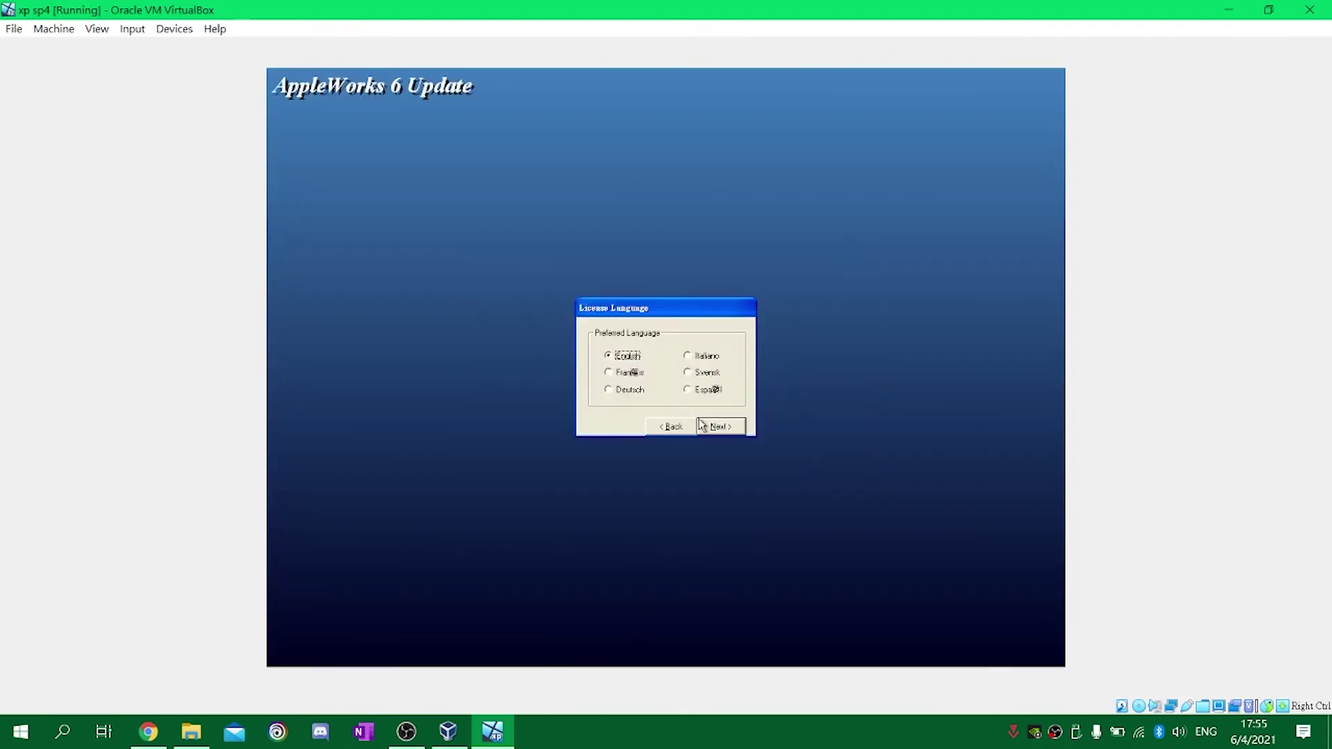
pyautogui.click(719, 428)
pyautogui.click(778, 484)
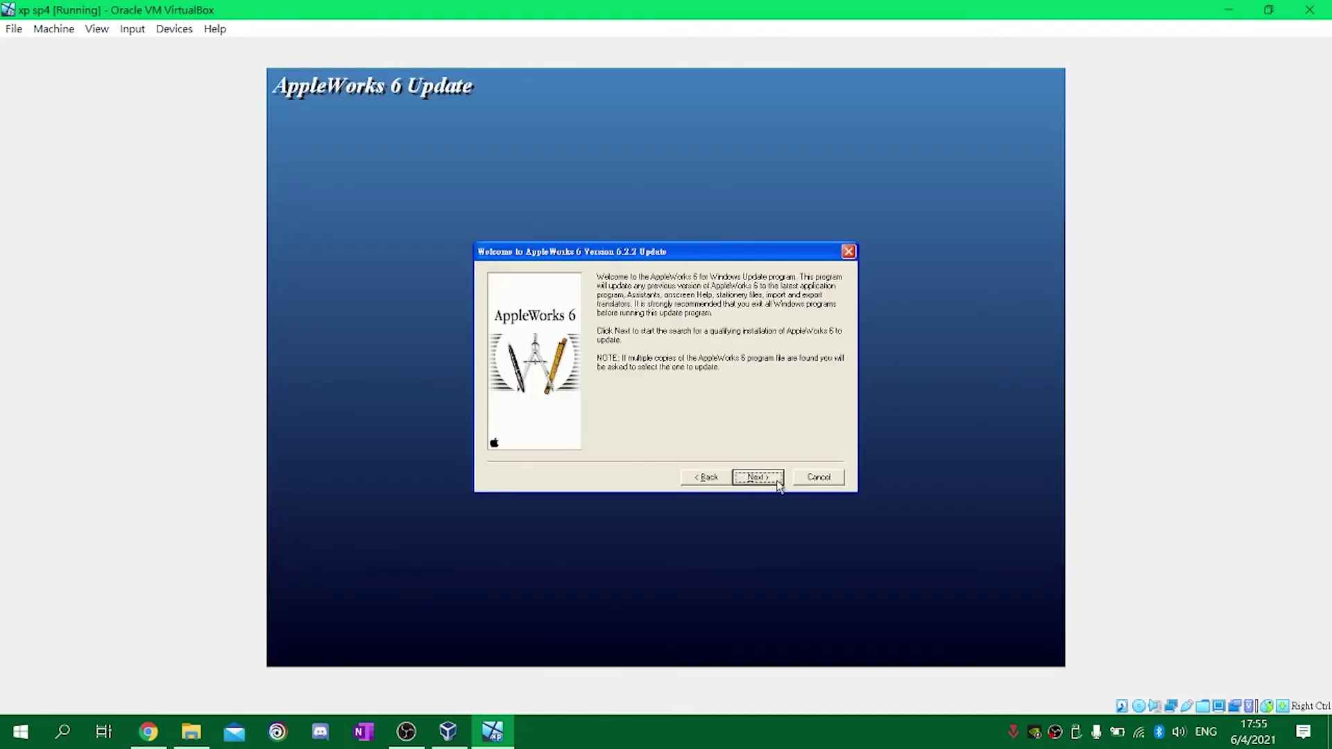
pyautogui.click(777, 484)
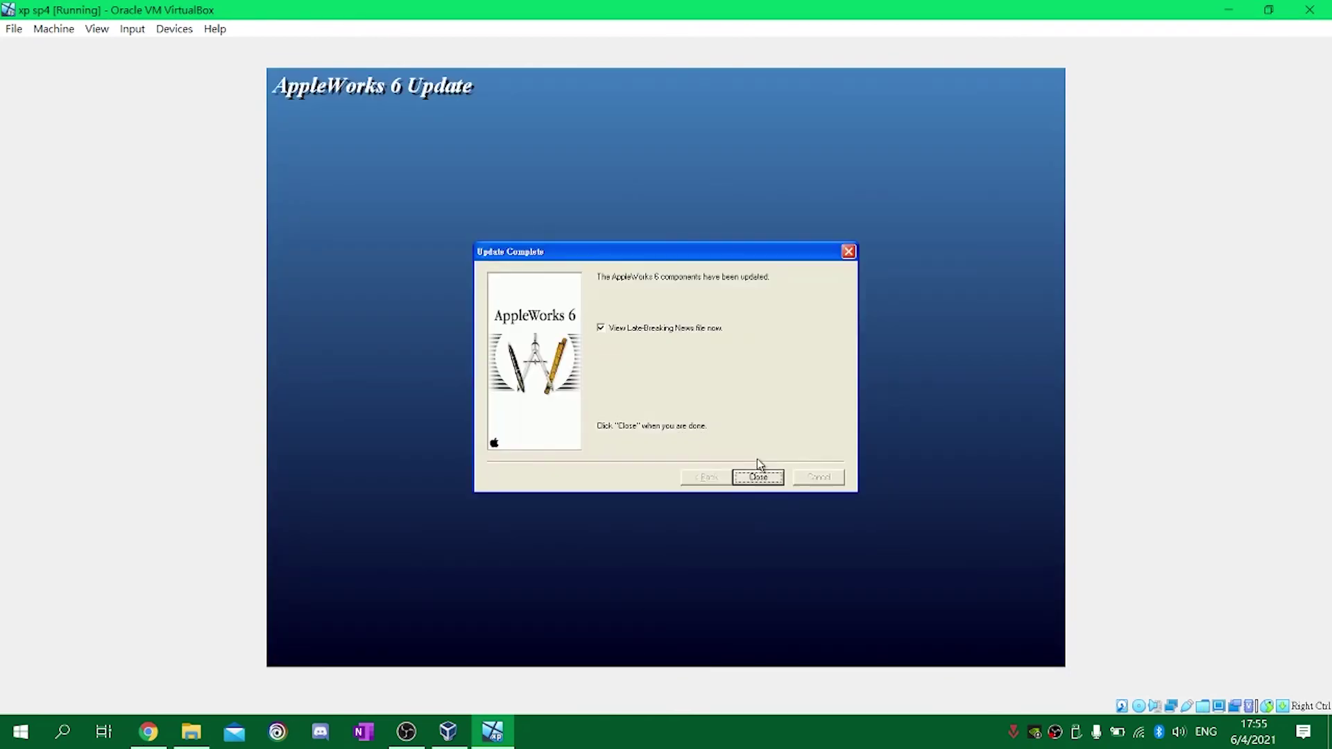
pyautogui.click(770, 477)
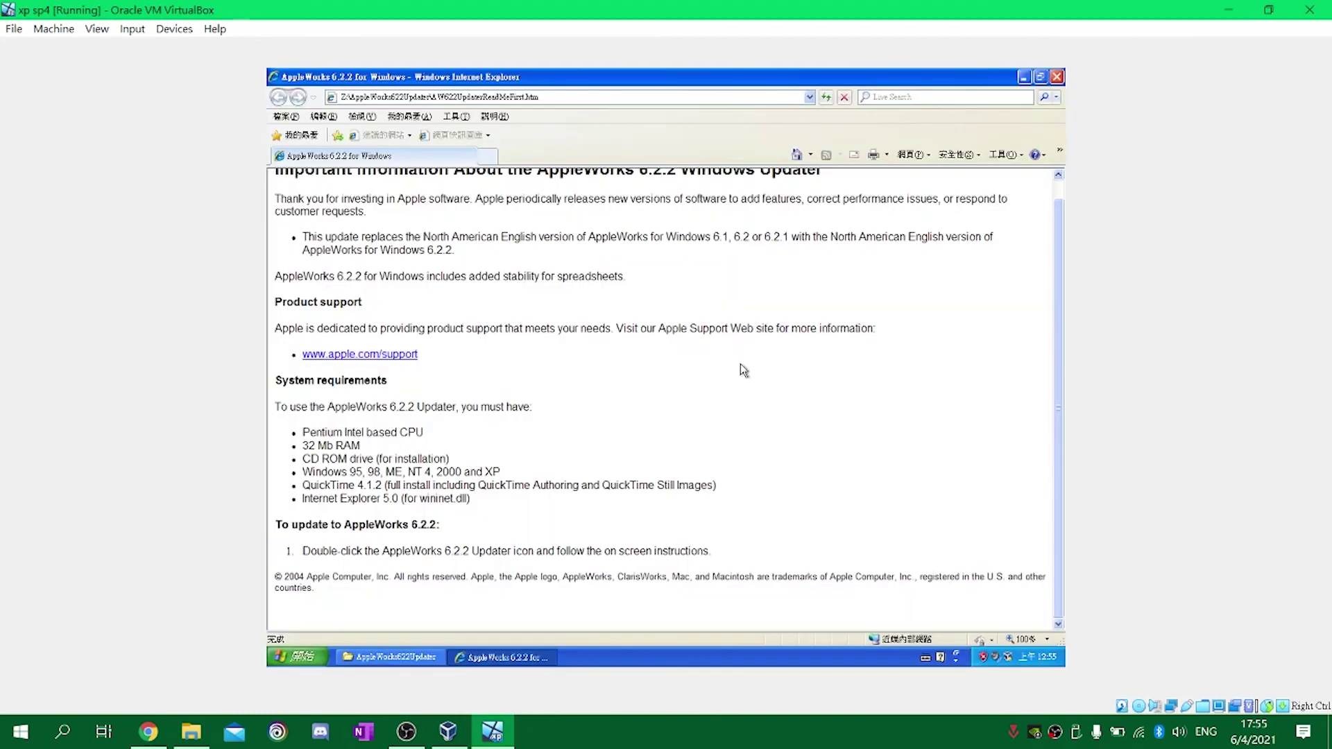
# Read in the updater's read-me which versions the update replaces and what it improves.
pyautogui.scroll(1, 365, 269)
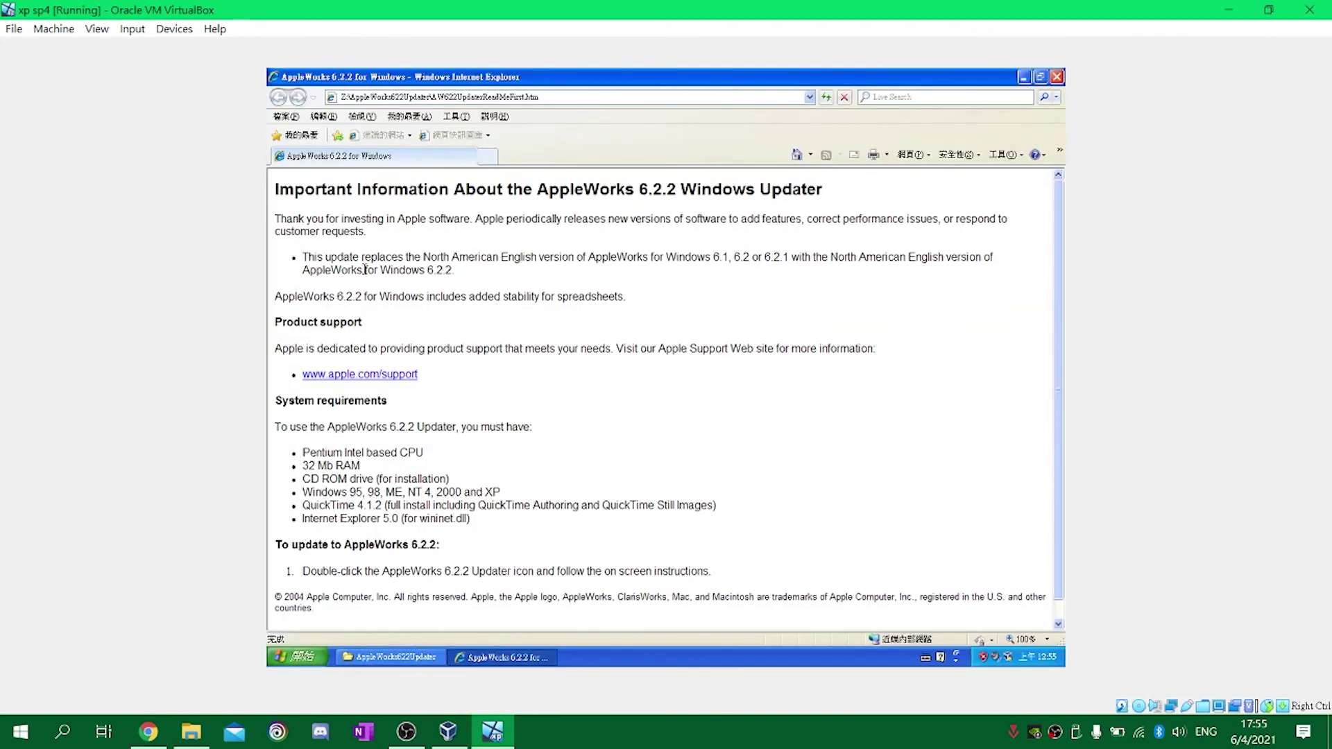
pyautogui.tripleClick(305, 257)
pyautogui.click(498, 324)
pyautogui.moveTo(505, 297); pyautogui.dragTo(666, 303)
pyautogui.click(566, 391)
# Start AppleWorks 6, create a new presentation, and move the Controls palette closer to the slide.
pyautogui.click(282, 664)
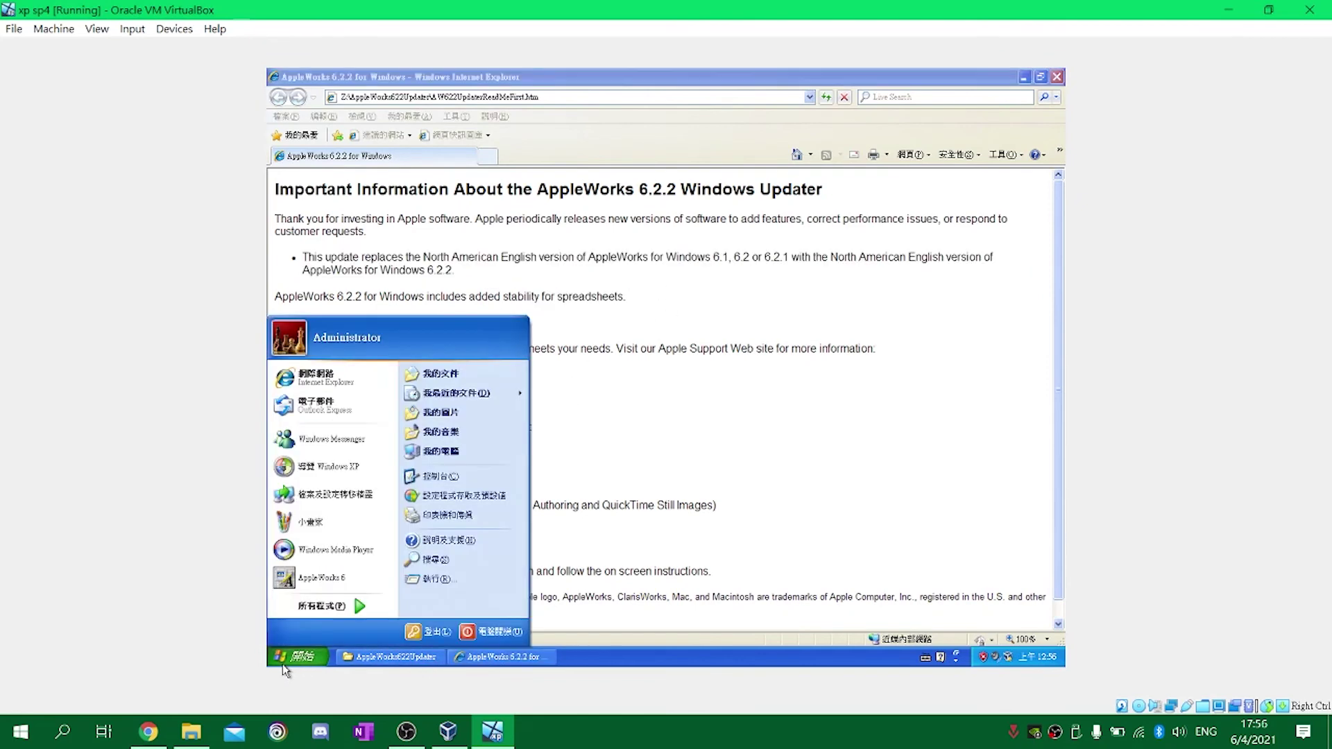
pyautogui.click(320, 577)
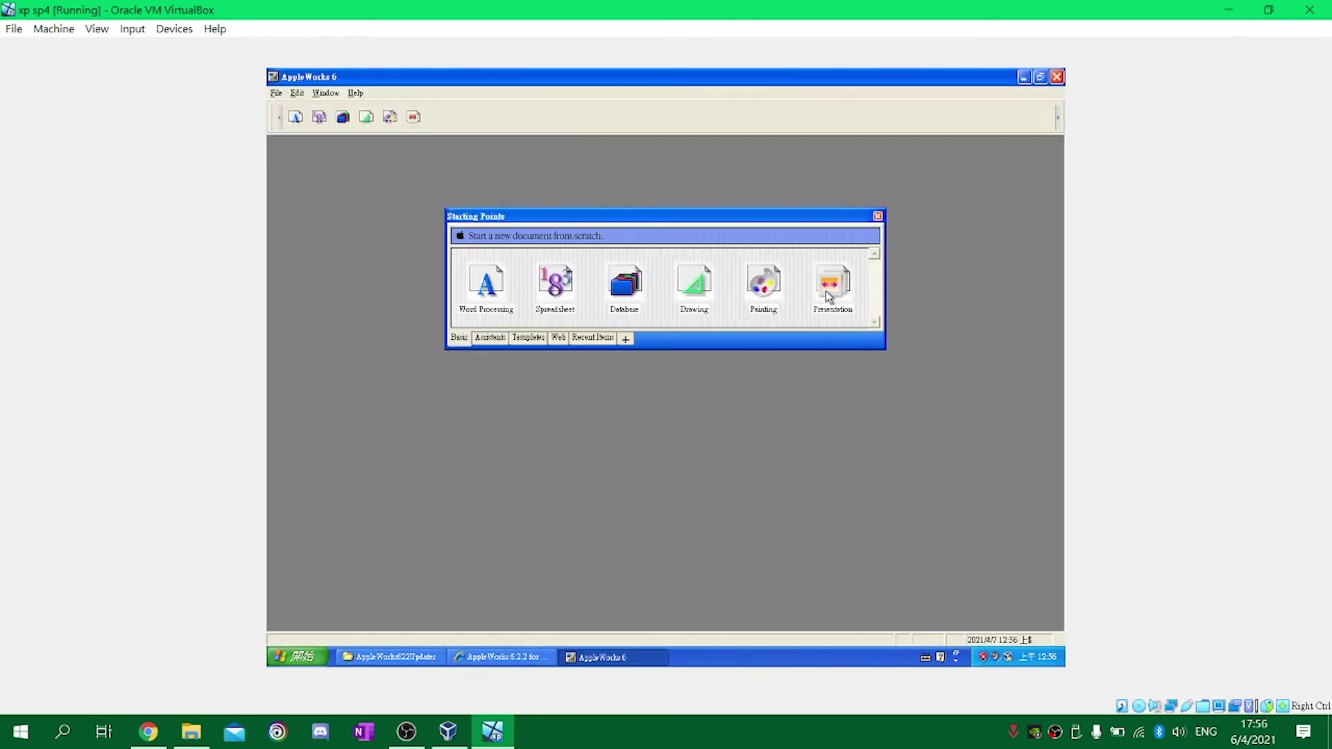
pyautogui.click(830, 290)
pyautogui.moveTo(981, 130); pyautogui.dragTo(841, 193)
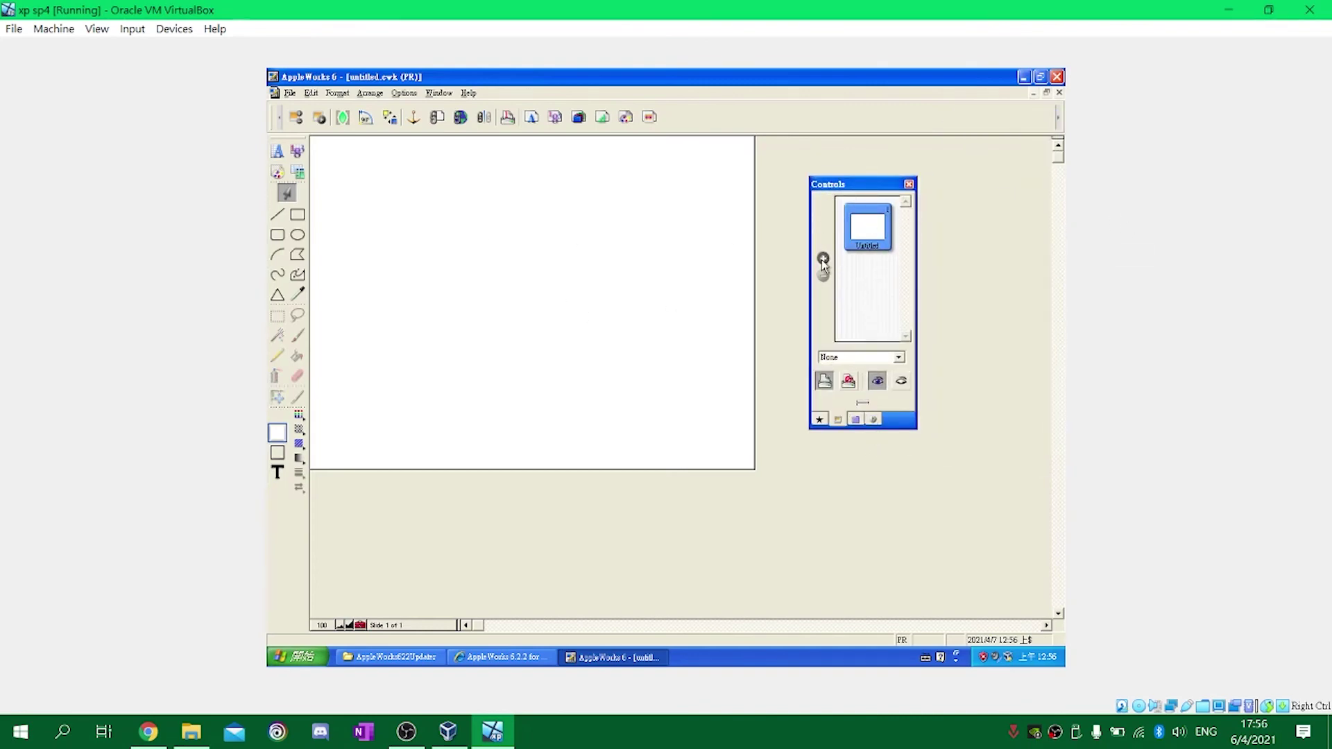
# Add a second slide to the presentation and draw a large triangle on the first slide.
pyautogui.click(823, 260)
pyautogui.click(866, 227)
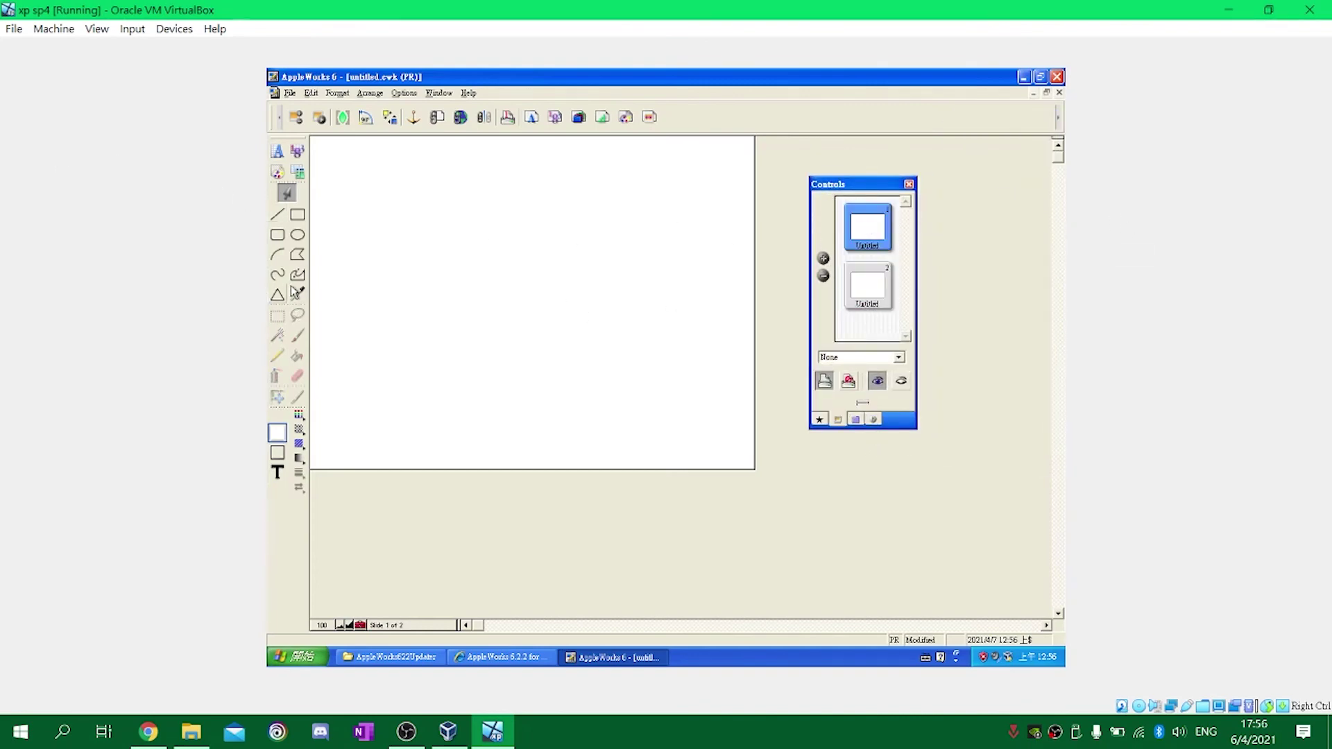
pyautogui.click(277, 295)
pyautogui.moveTo(447, 215); pyautogui.dragTo(696, 273)
# Draw a differently rotated triangle on the second slide and return to the first slide.
pyautogui.click(868, 285)
pyautogui.click(277, 294)
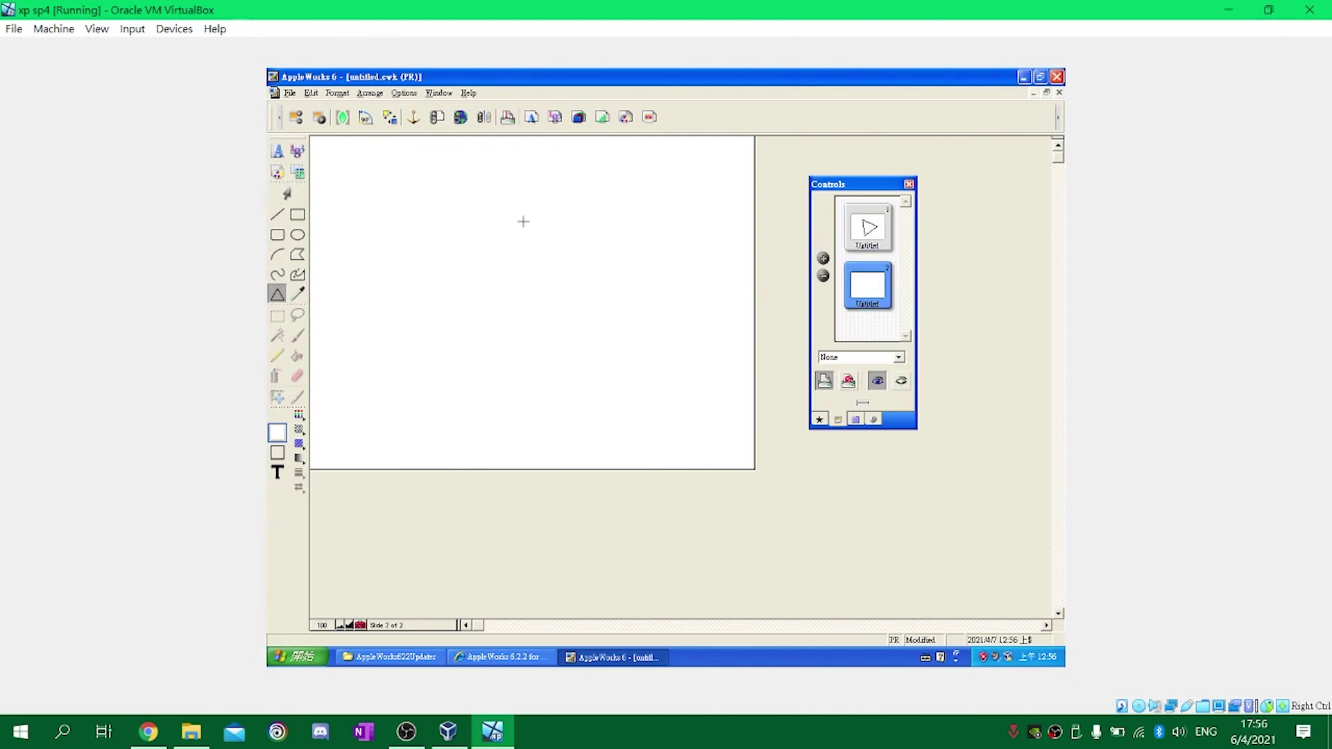
pyautogui.moveTo(523, 222); pyautogui.dragTo(690, 220)
pyautogui.click(876, 245)
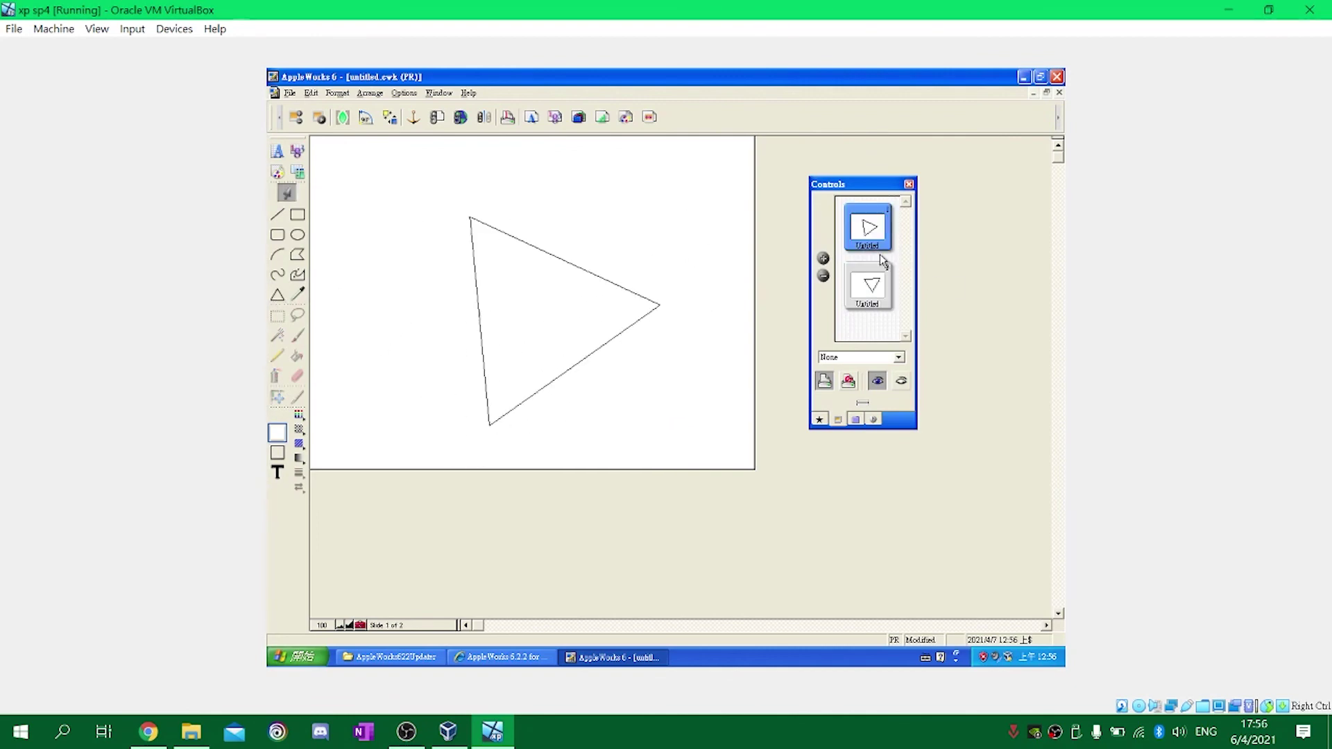
# Switch the second slide to Notes View and add a small spreadsheet frame between the triangle and the notes text.
pyautogui.click(864, 286)
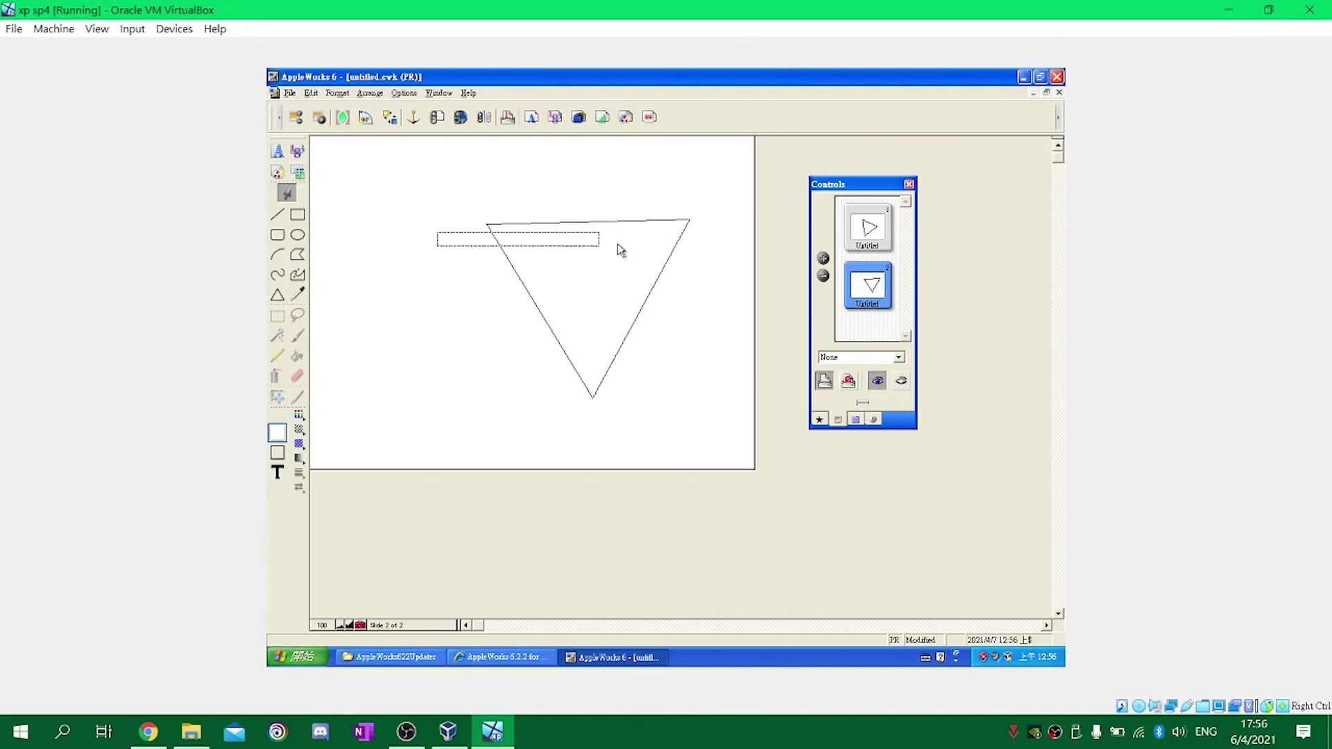
pyautogui.click(277, 473)
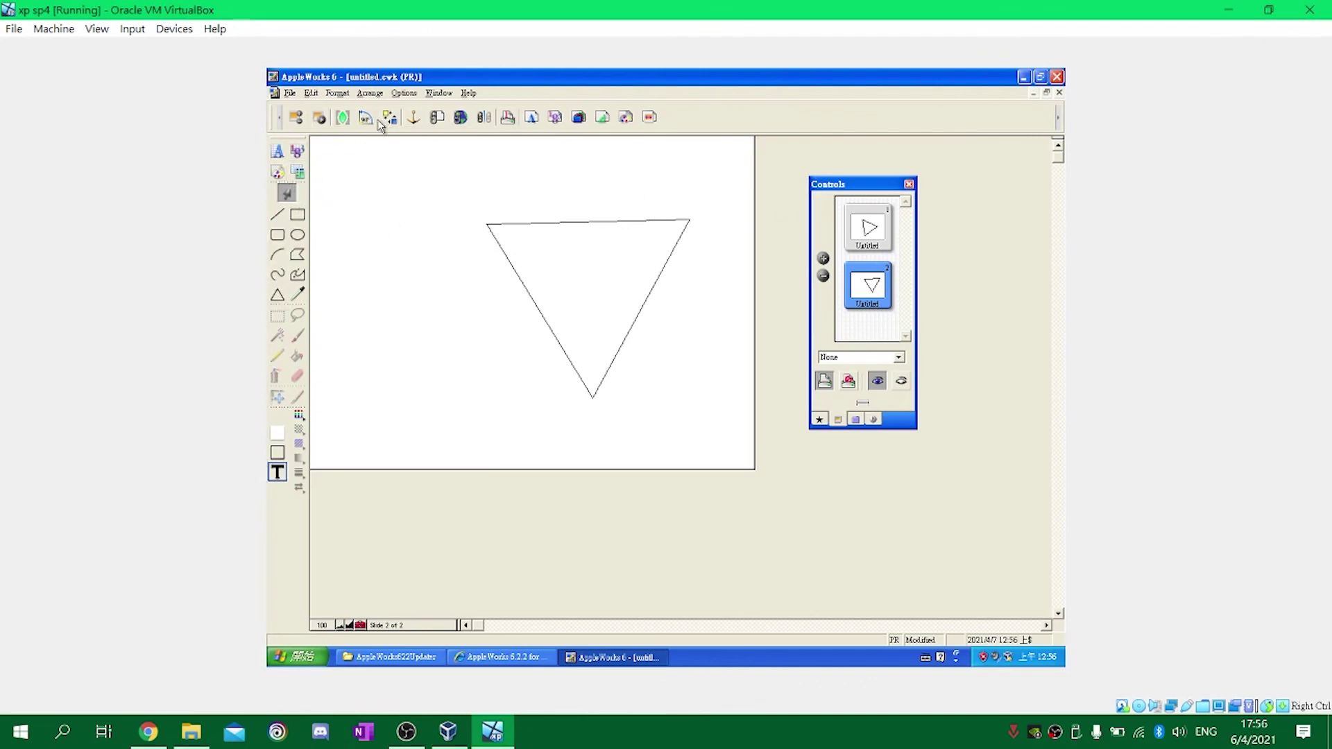
pyautogui.rightClick(505, 308)
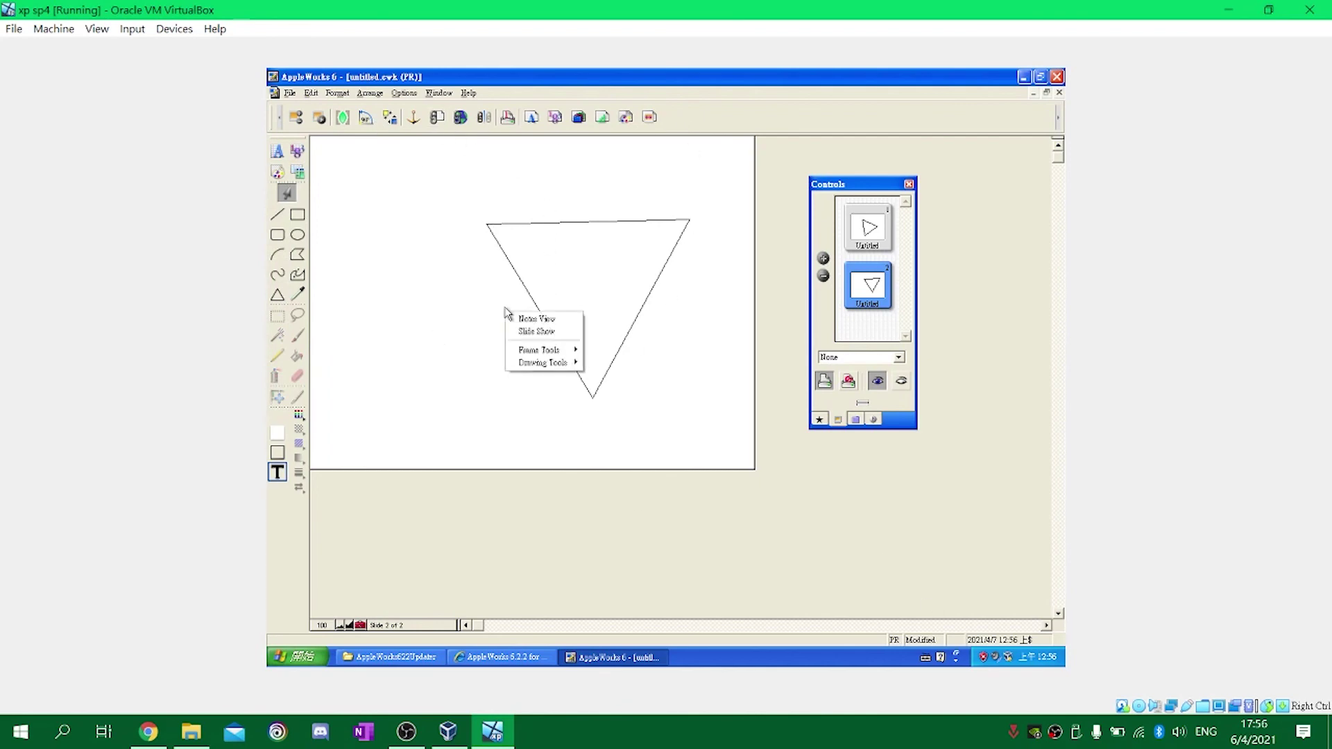
pyautogui.click(538, 331)
pyautogui.click(464, 373)
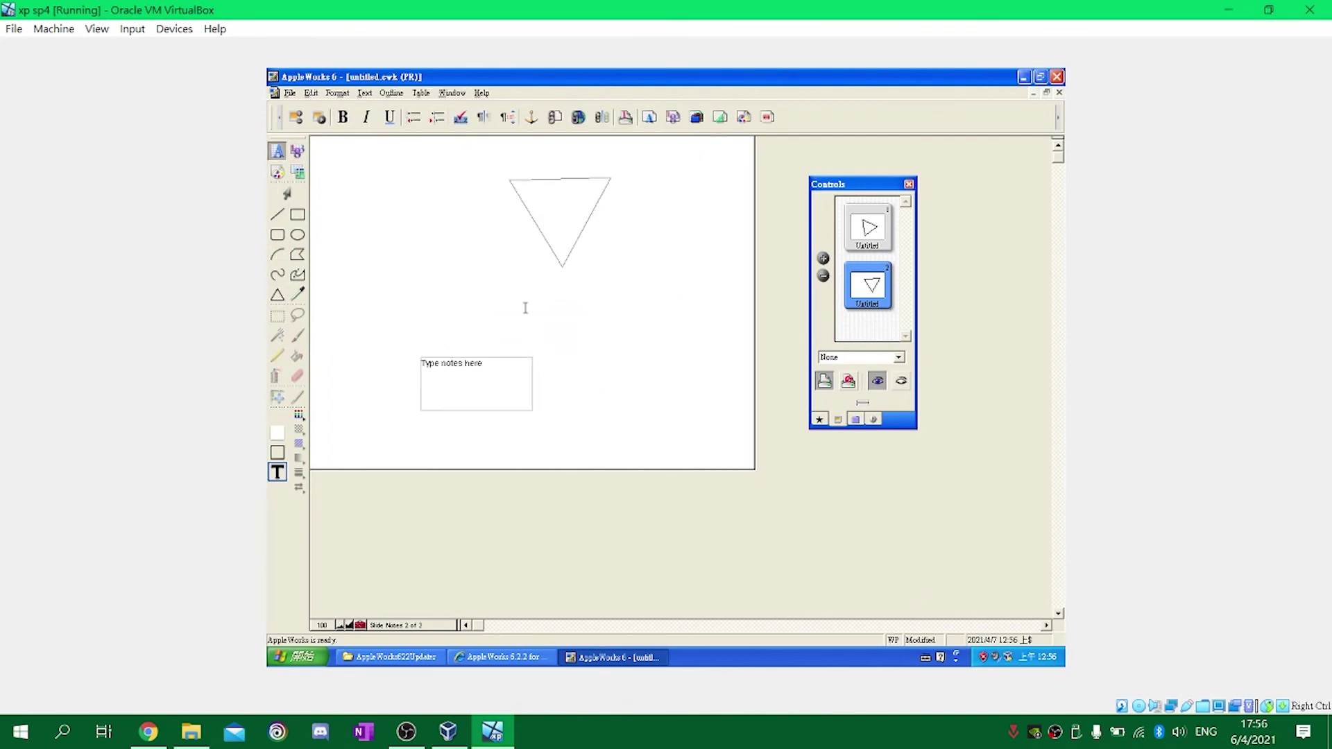
pyautogui.moveTo(360, 175); pyautogui.dragTo(485, 300)
pyautogui.click(624, 390)
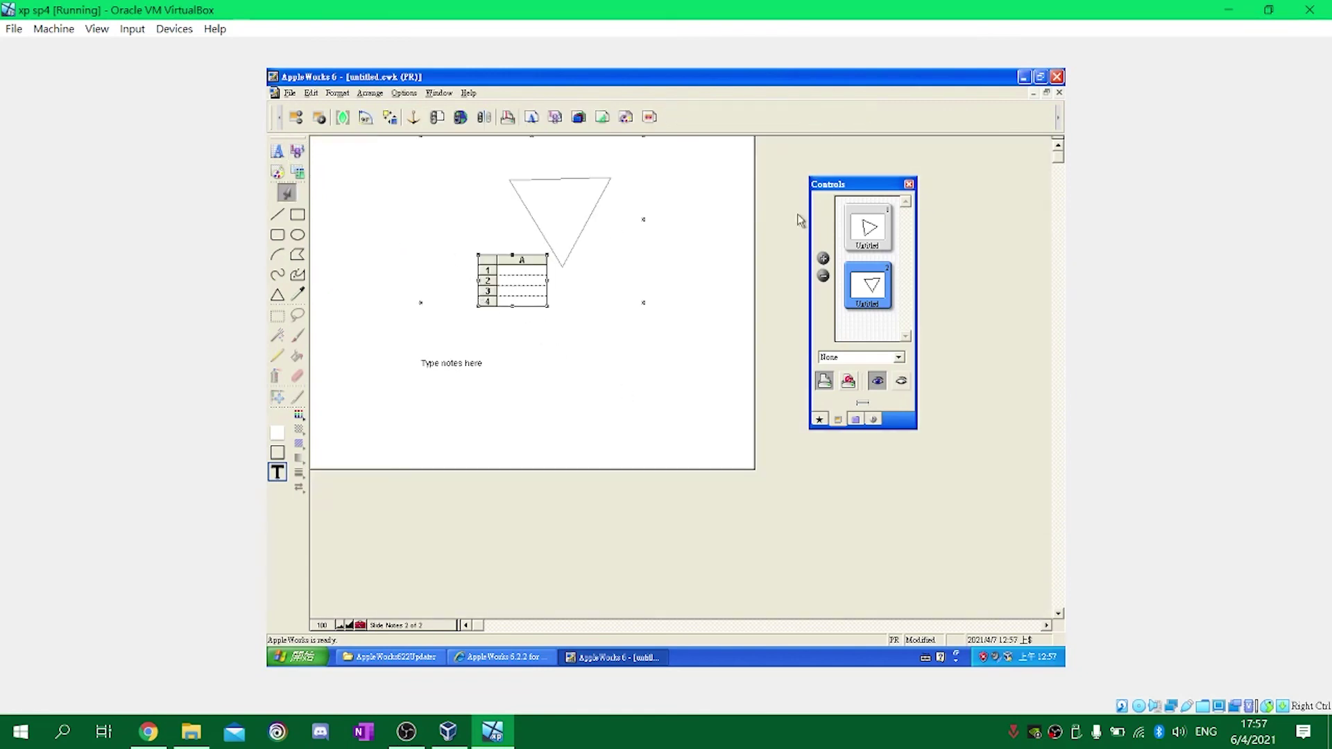
# Go to the first slide's notes page and draw an empty text frame beside the triangle.
pyautogui.click(868, 227)
pyautogui.click(277, 151)
pyautogui.moveTo(337, 170); pyautogui.dragTo(449, 238)
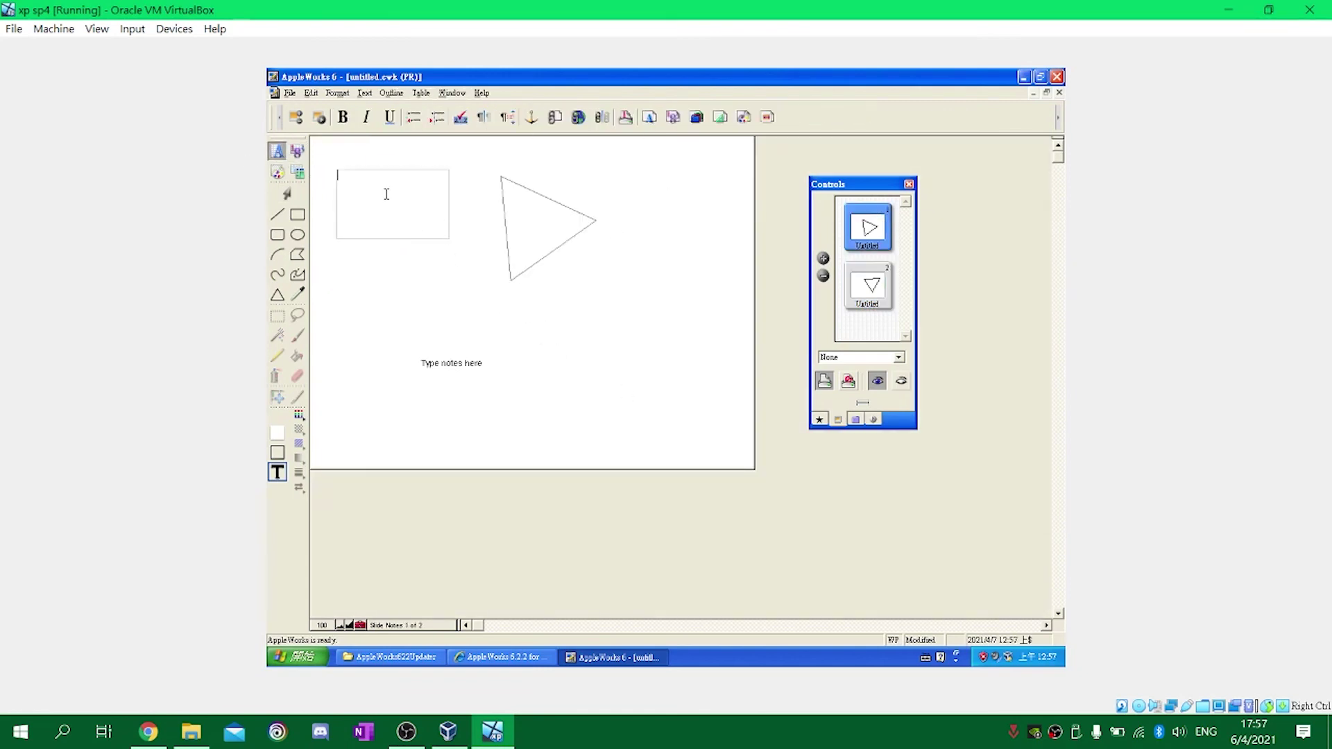
# Draw a three-column spreadsheet frame over the first slide's triangle and insert a five-by-five table beside it.
pyautogui.click(301, 154)
pyautogui.moveTo(512, 186); pyautogui.dragTo(682, 269)
pyautogui.click(300, 170)
pyautogui.moveTo(333, 196); pyautogui.dragTo(420, 272)
pyautogui.click(670, 410)
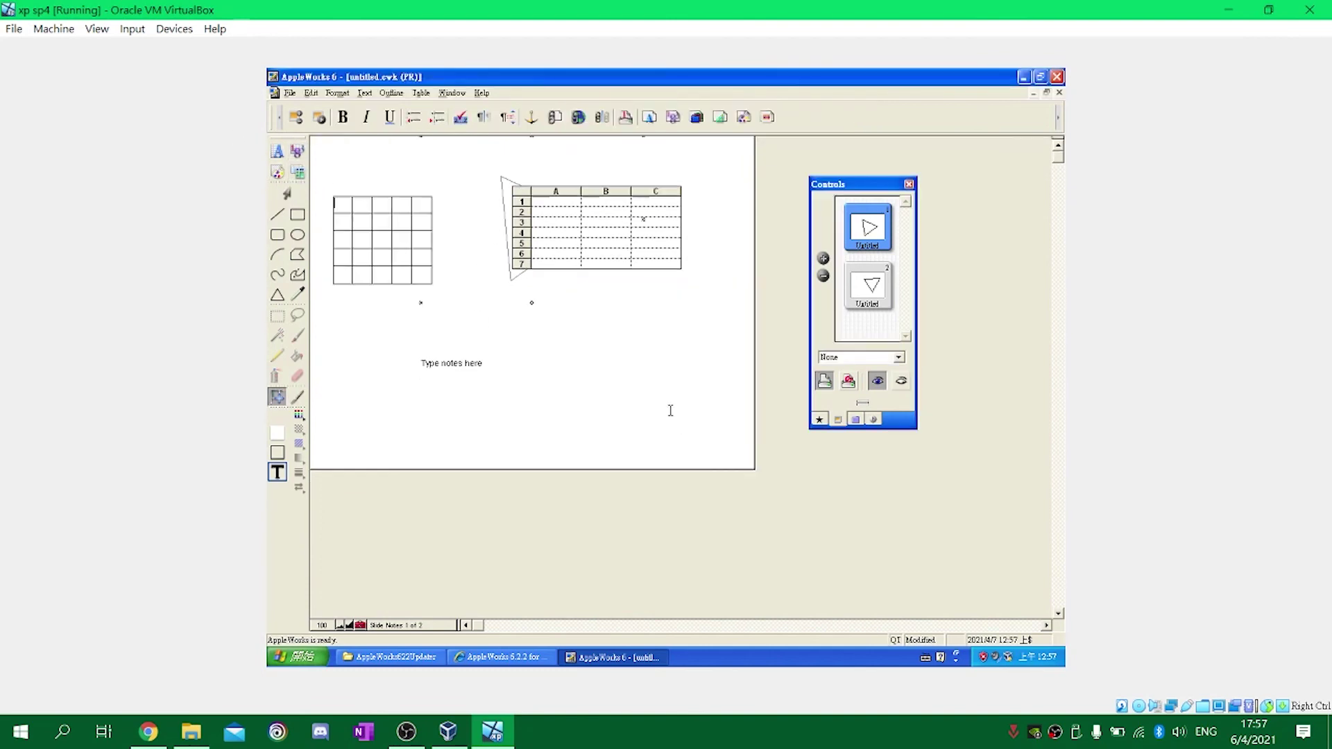
# Add a paint frame beside the first slide's notes text and draw a loop and a handwritten "Hi!" in it.
pyautogui.click(278, 173)
pyautogui.moveTo(495, 333); pyautogui.dragTo(653, 410)
pyautogui.moveTo(567, 355); pyautogui.dragTo(625, 370)
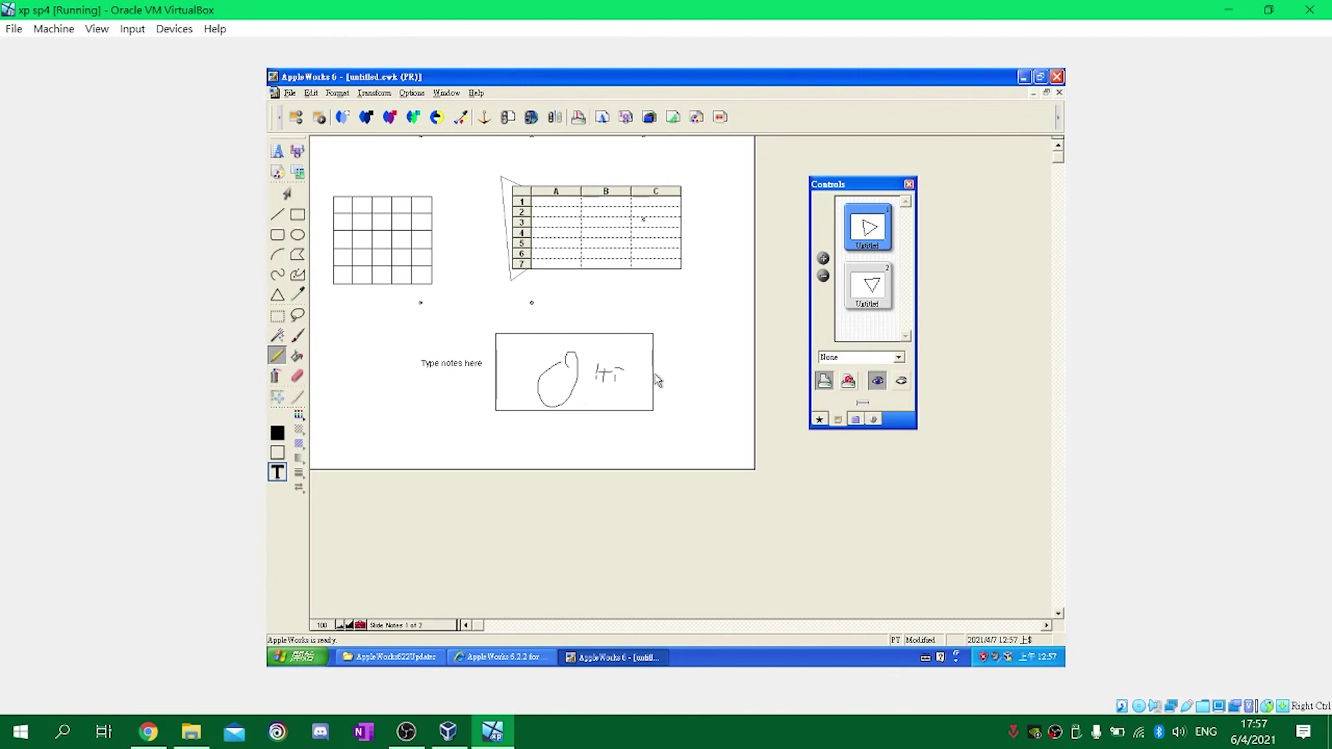
# Add a large paint frame beside the triangle on the second slide's notes page and handwrite "YO" in it.
pyautogui.click(881, 290)
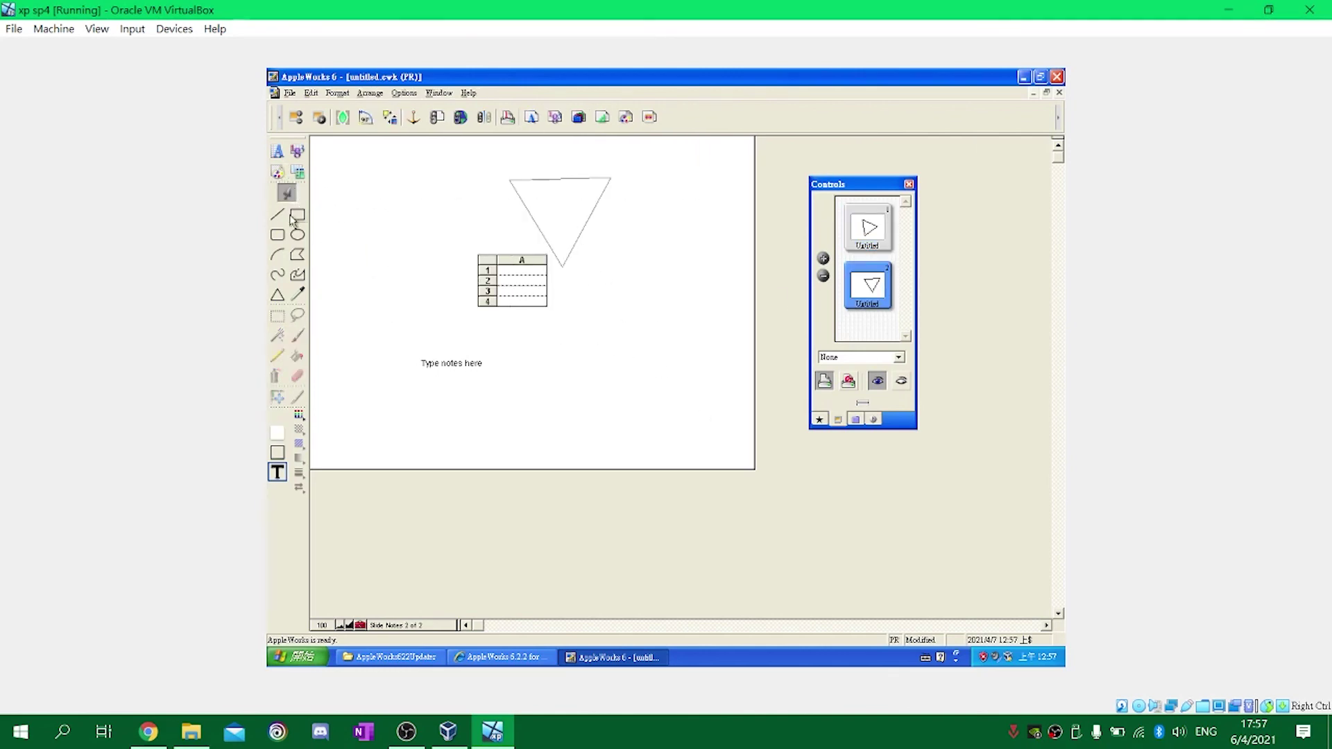
pyautogui.moveTo(314, 173); pyautogui.dragTo(475, 370)
pyautogui.moveTo(359, 220); pyautogui.dragTo(352, 274)
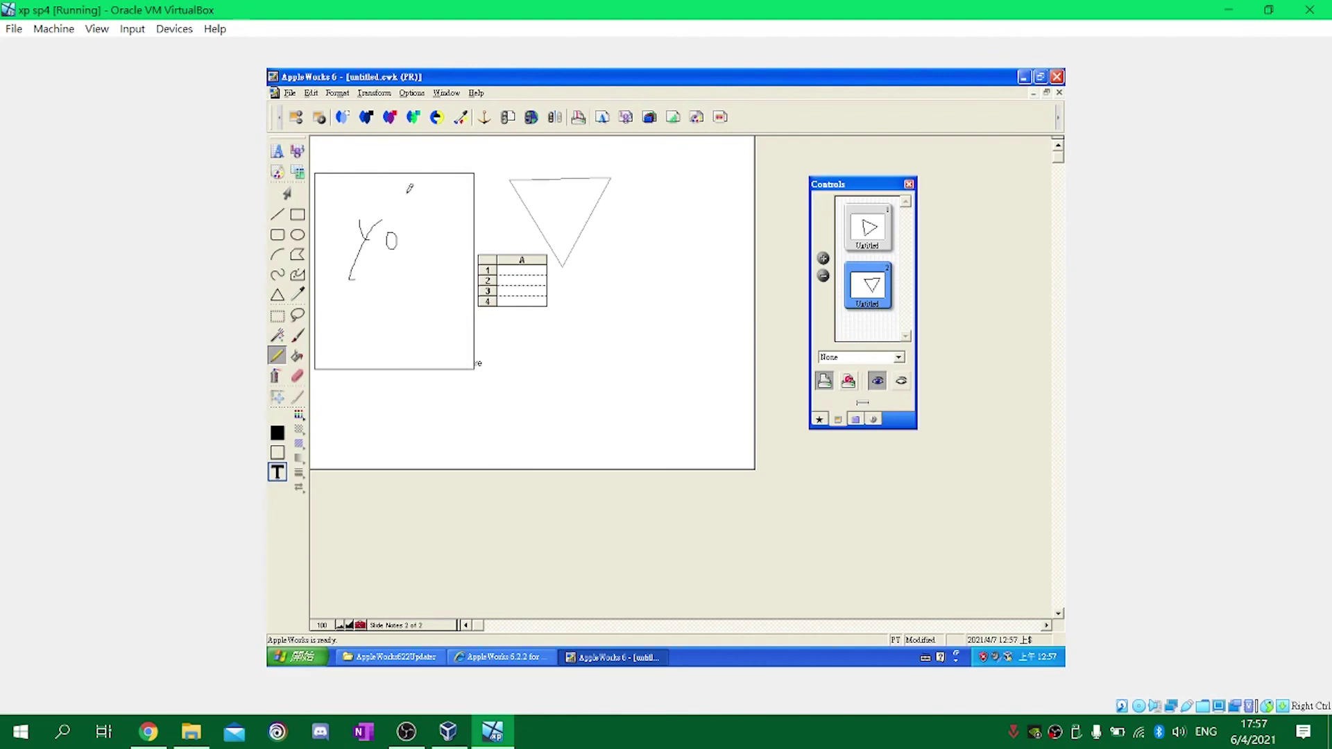